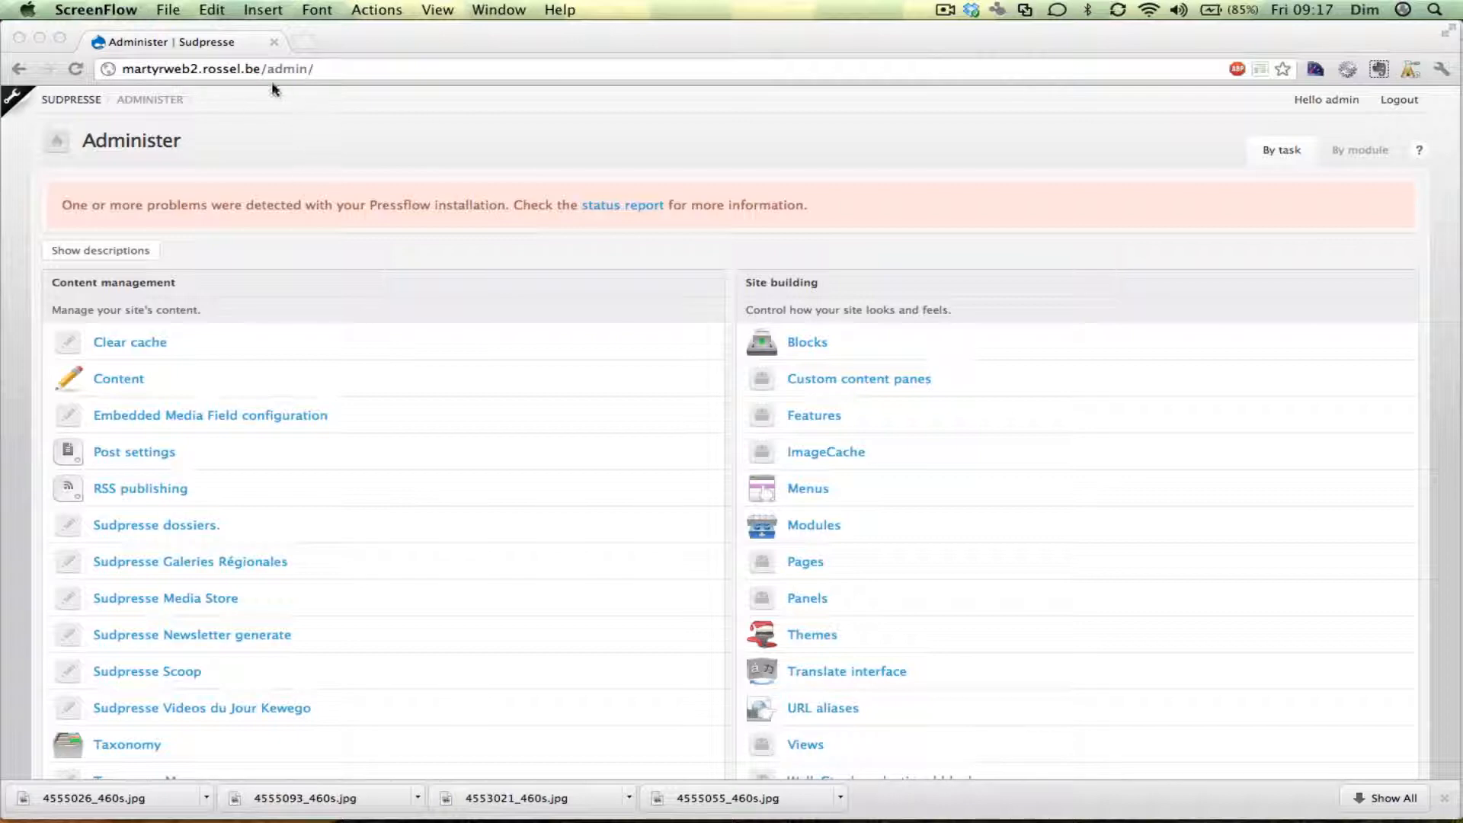
Open the Wally Filter Settings from the site's administration page
left_click(262, 67)
left_click(262, 68)
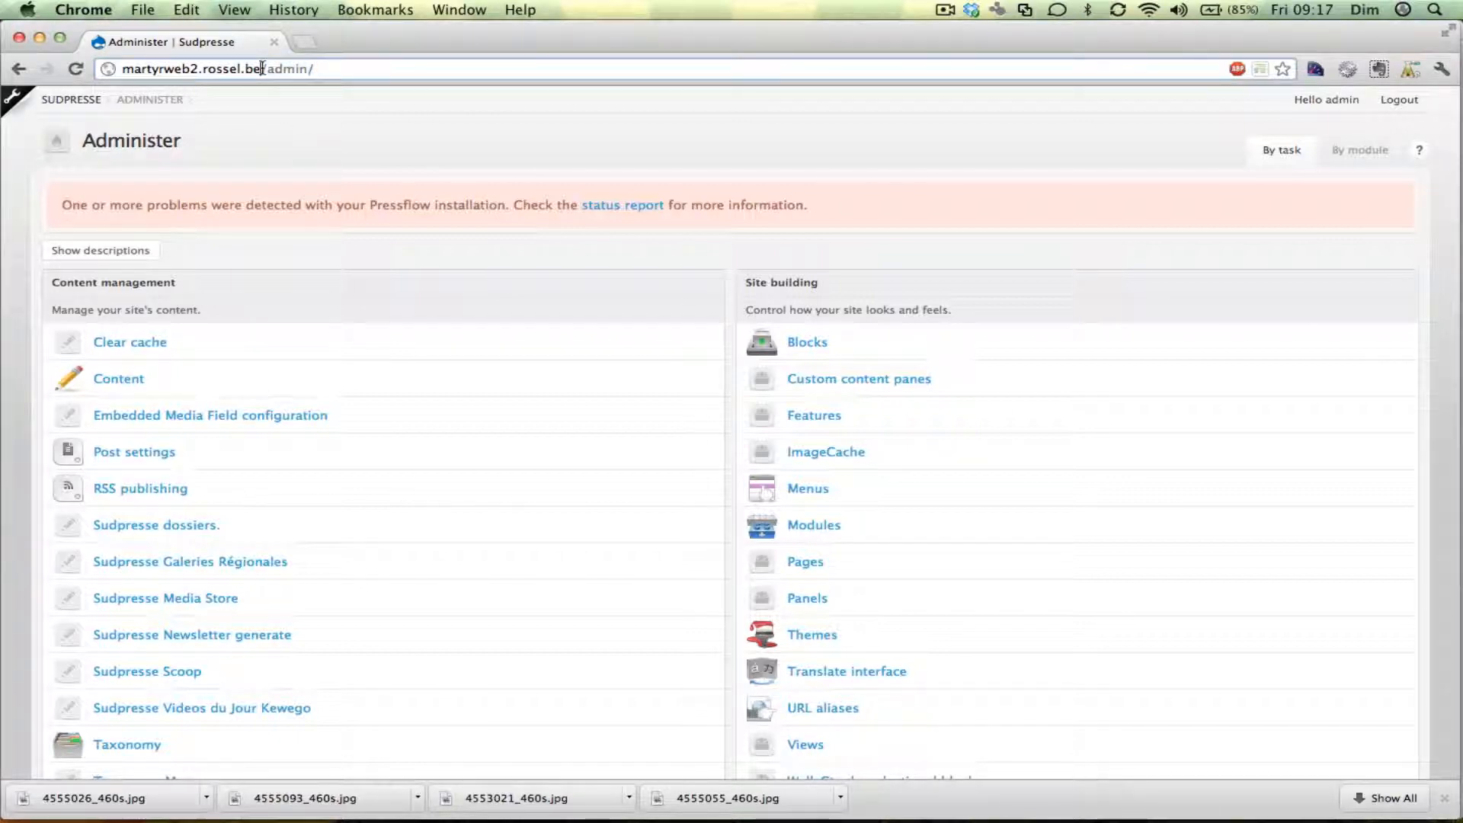
left_click_drag(262, 69, 365, 68)
scroll(574, 411, "down", 20)
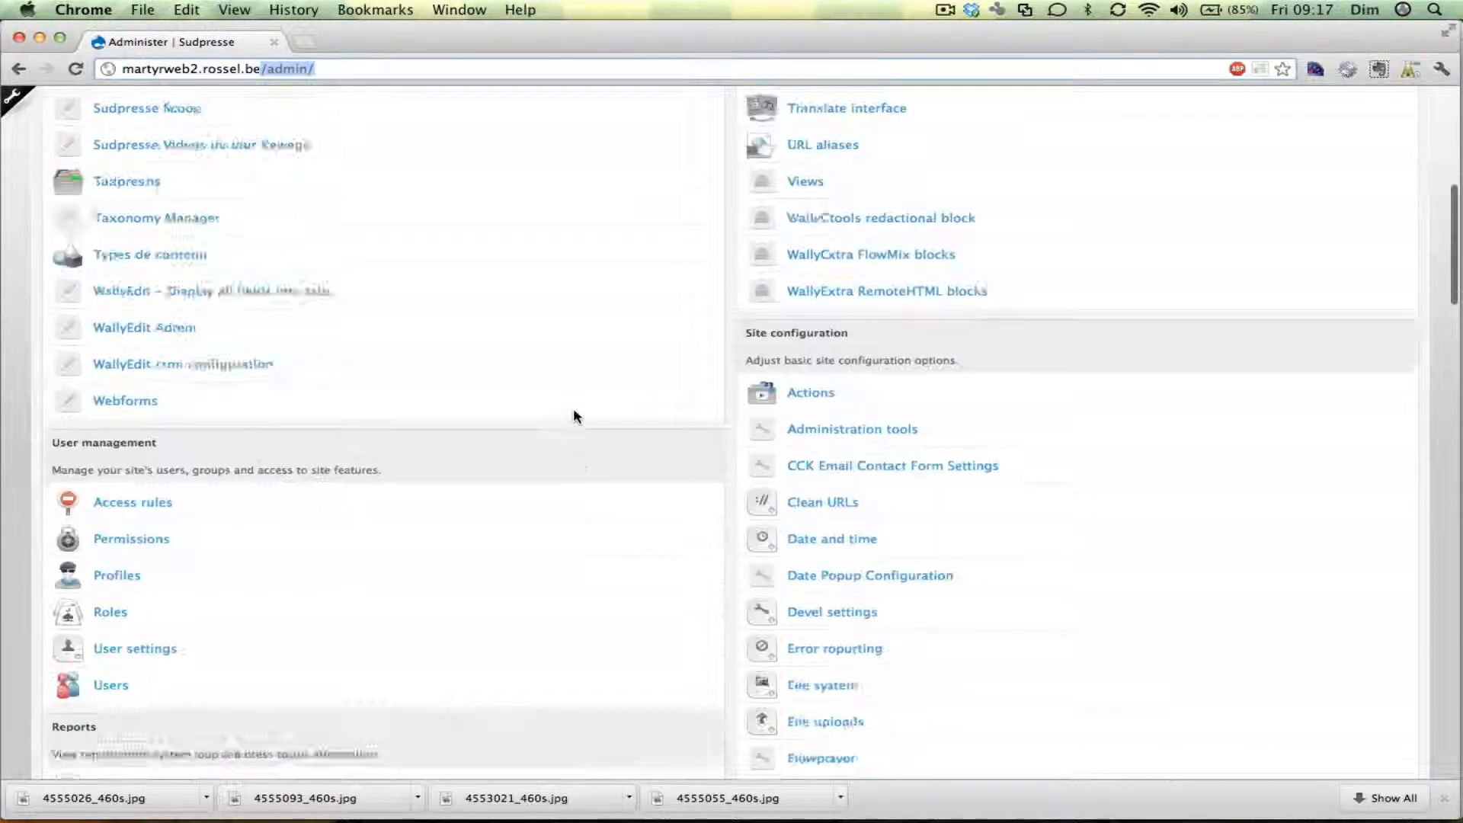
scroll(574, 411, "down", 10)
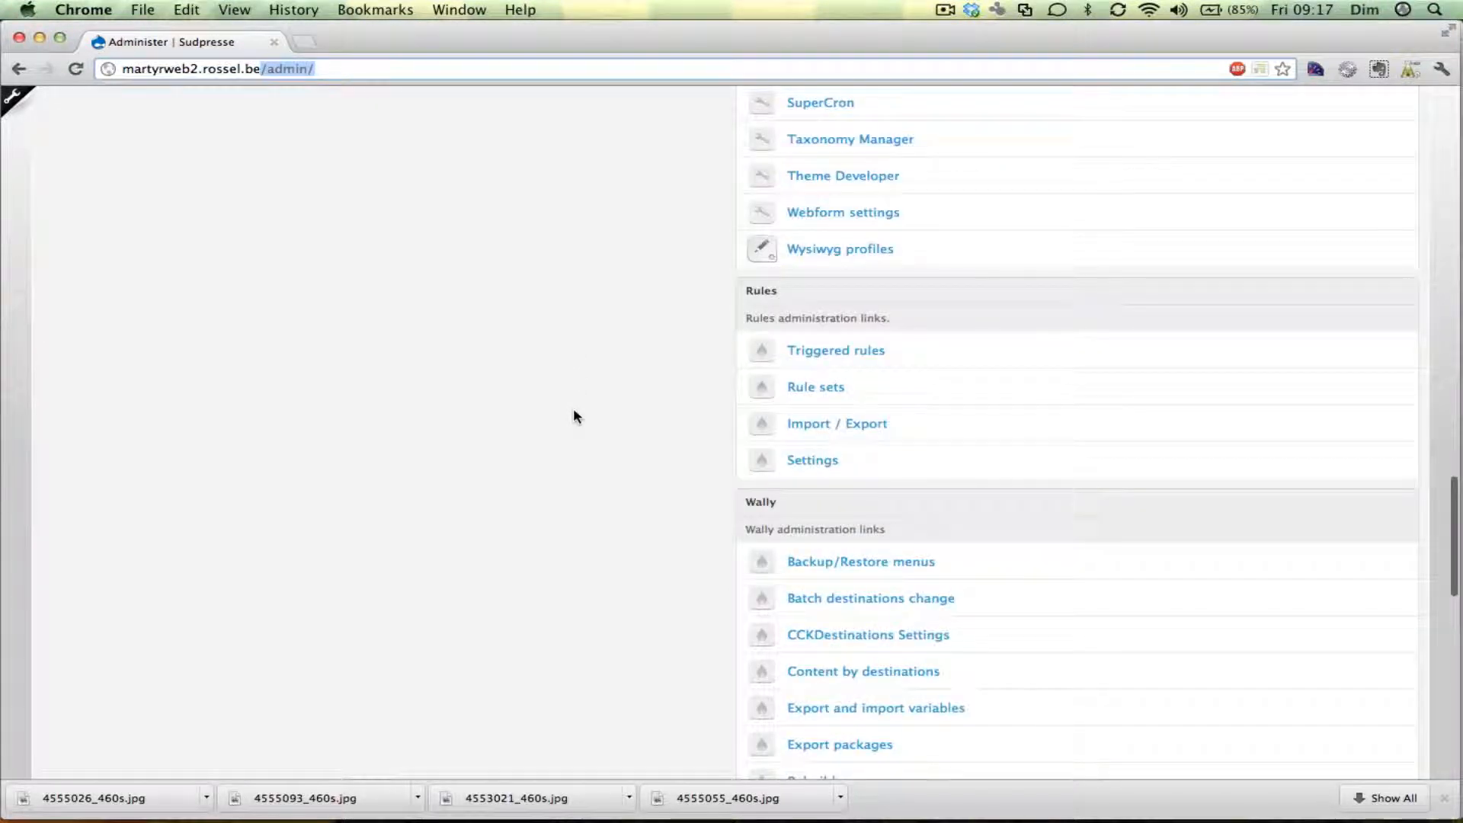
scroll(573, 411, "down", 4)
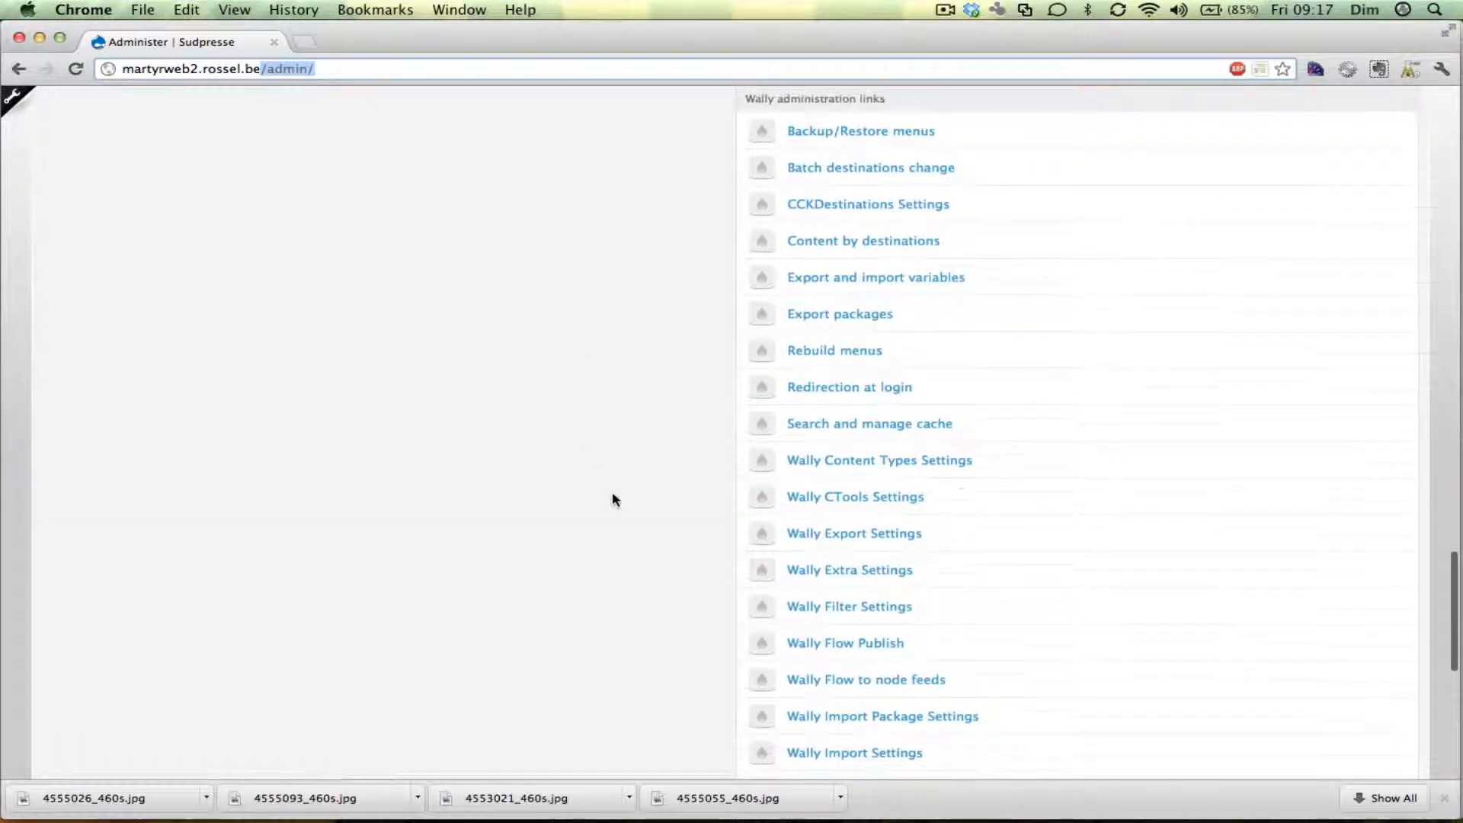
left_click(857, 606)
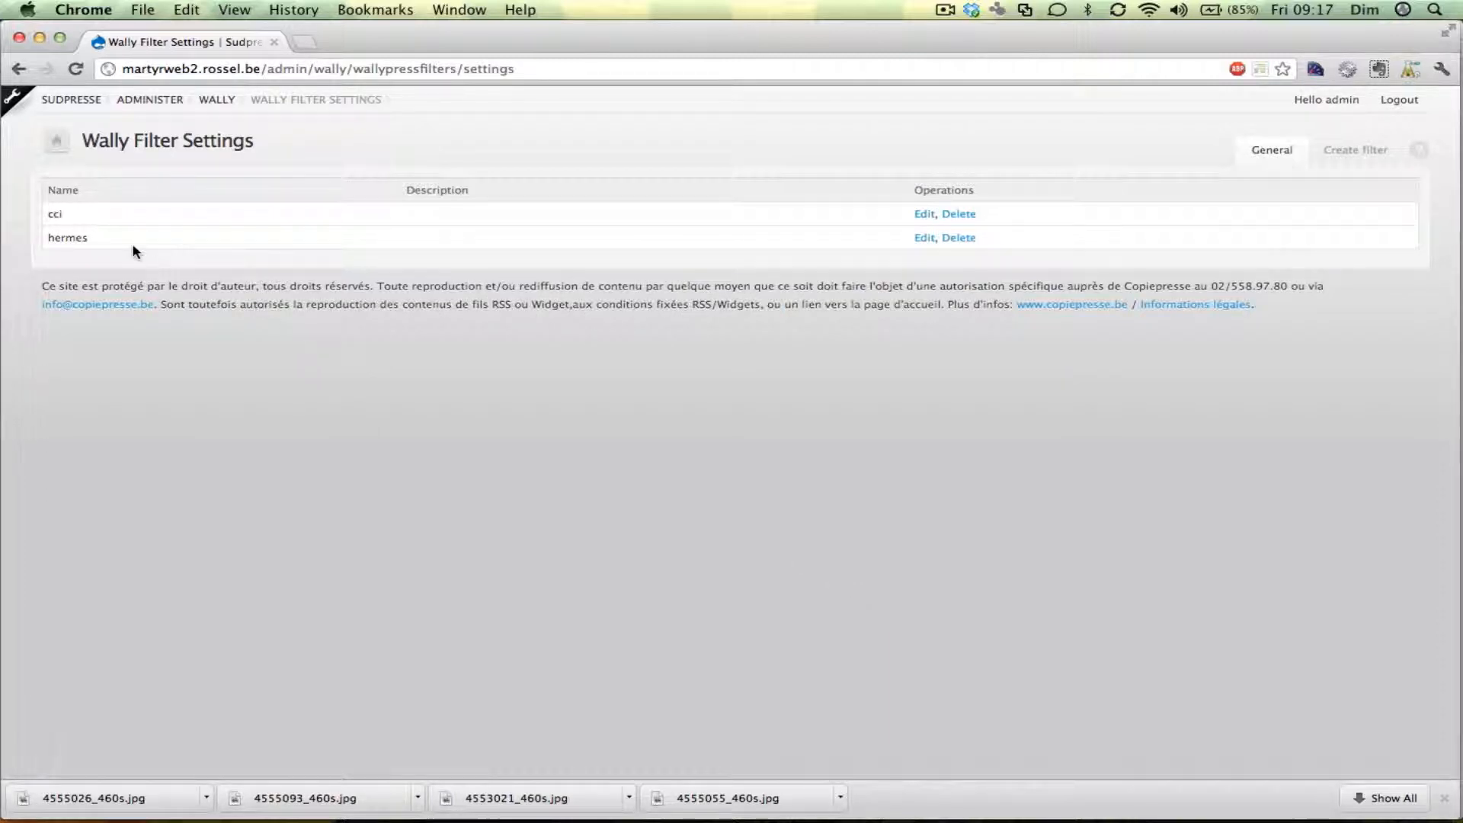
Open the existing cci filter for editing from the list of Wally filters
left_click_drag(67, 237, 53, 216)
double_click(67, 237)
triple_click(68, 237)
left_click(866, 425)
left_click(924, 214)
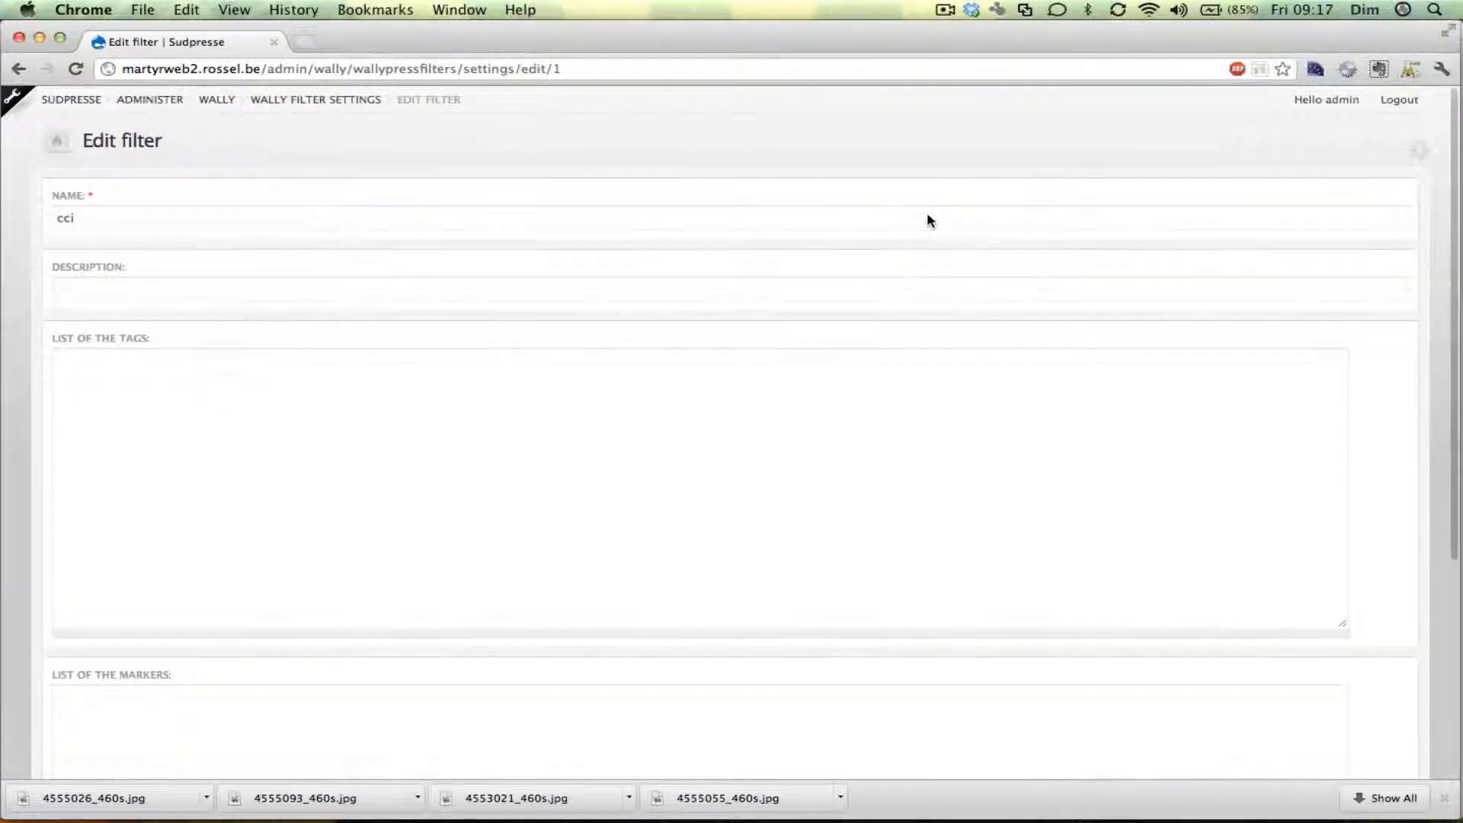
Enter cci:p, cci:b, ccix:annotation and dim:toto, one per line, as the tags of the cci filter
left_click(447, 421)
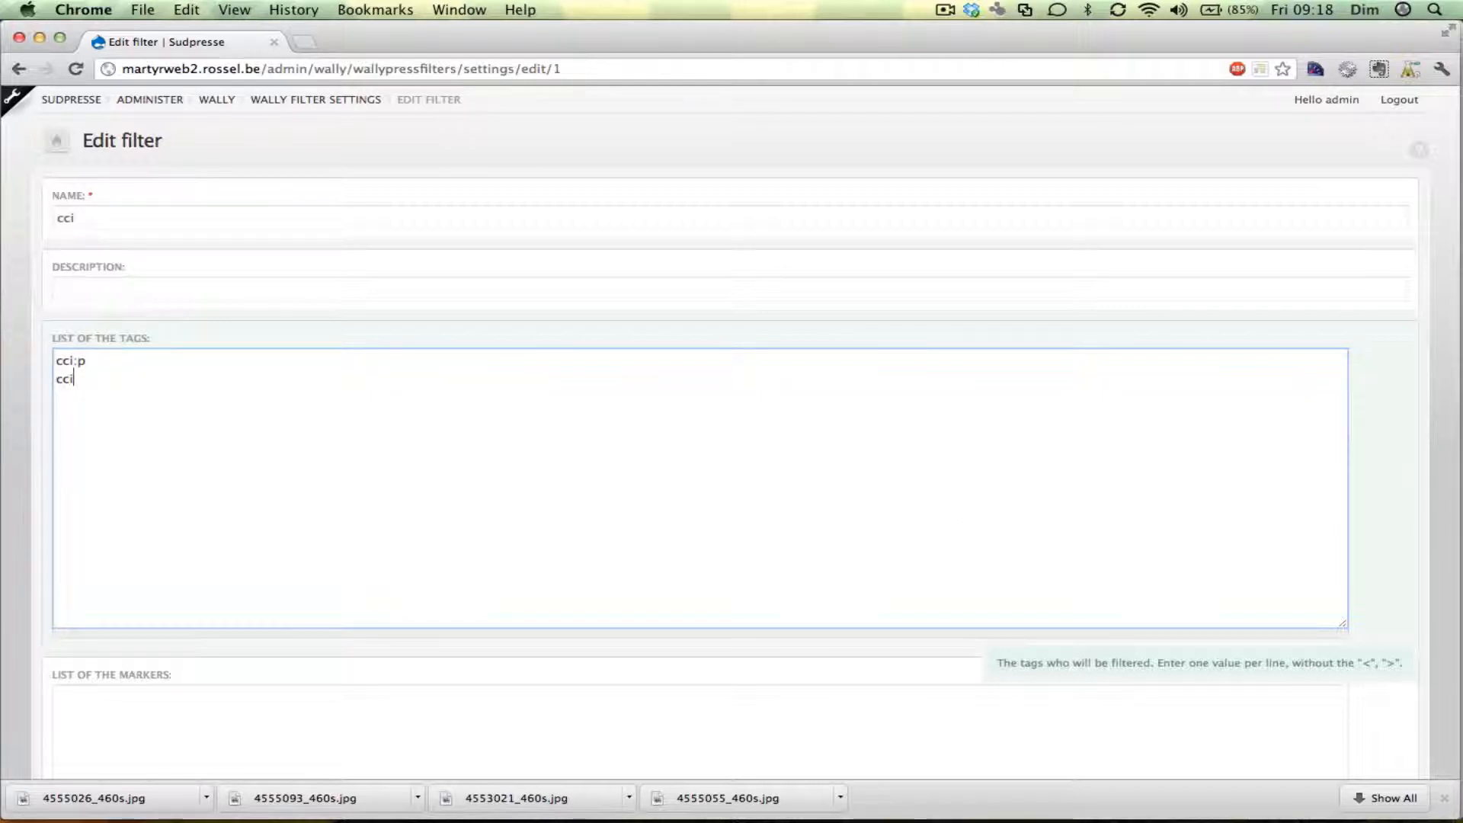
type("=")
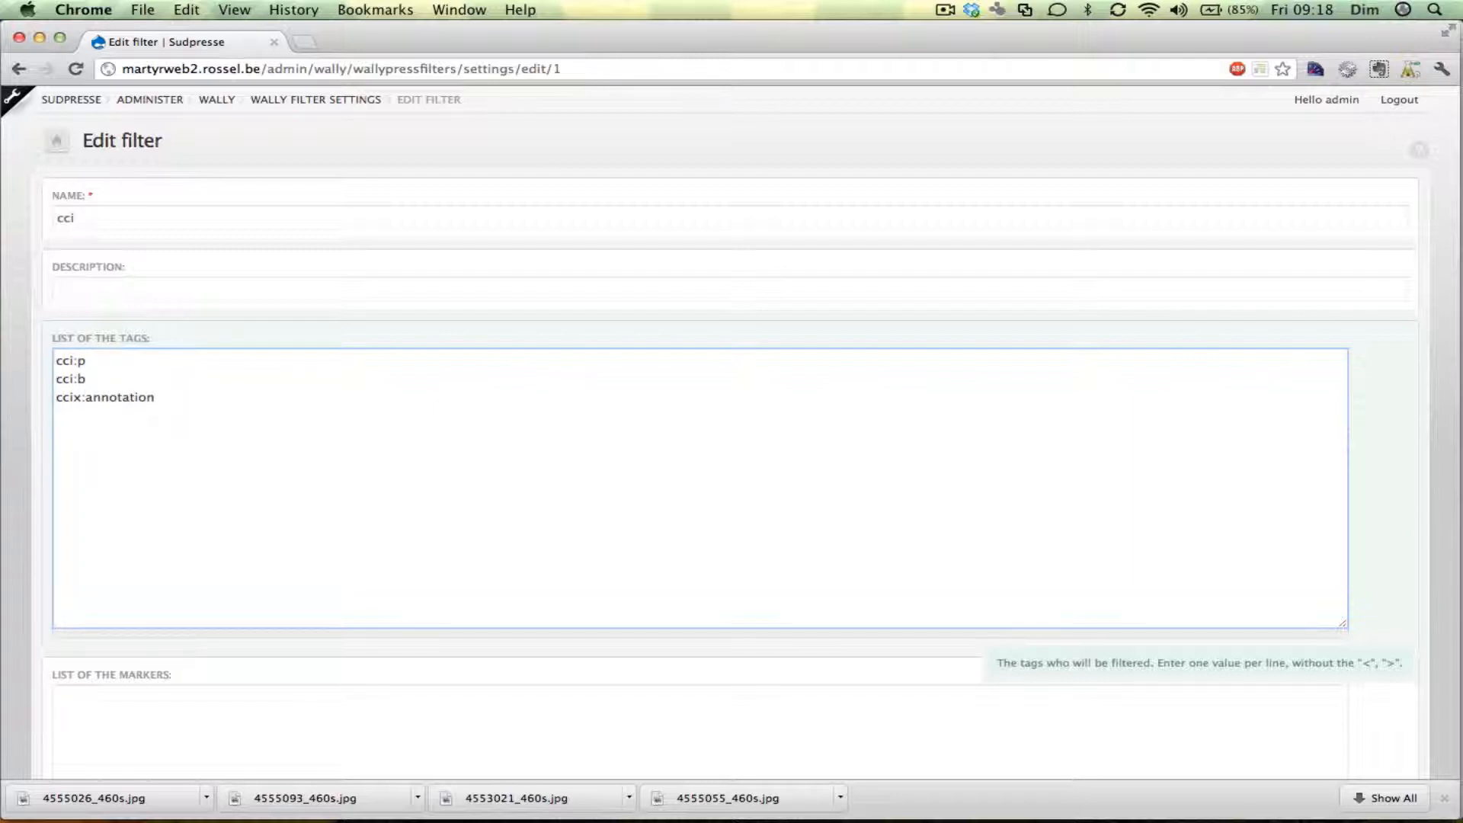
type("dim:toto")
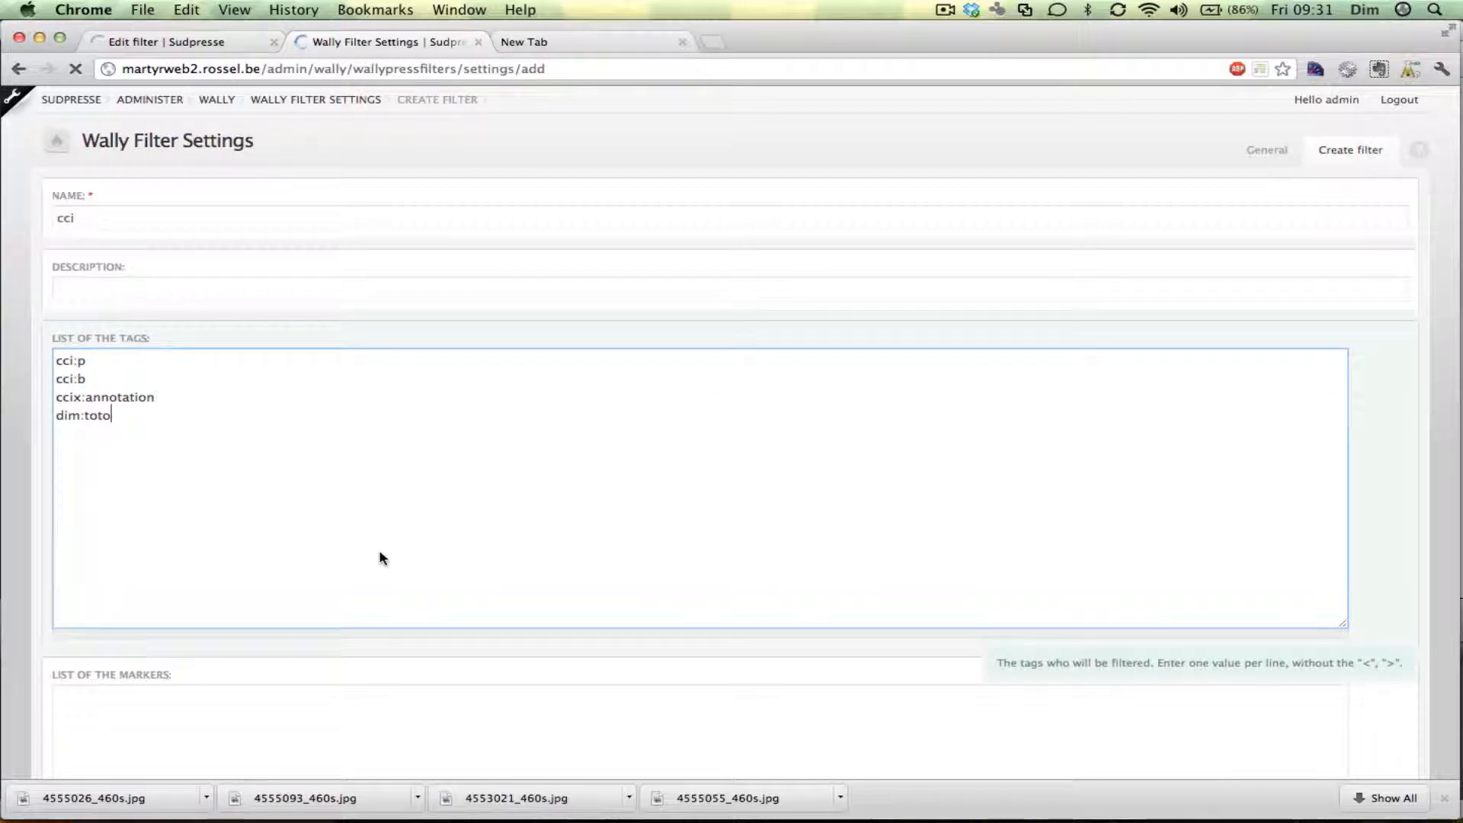
Add espace to the cci filter's list of markers and save the filter
scroll(379, 550, "down", 3)
left_click(326, 555)
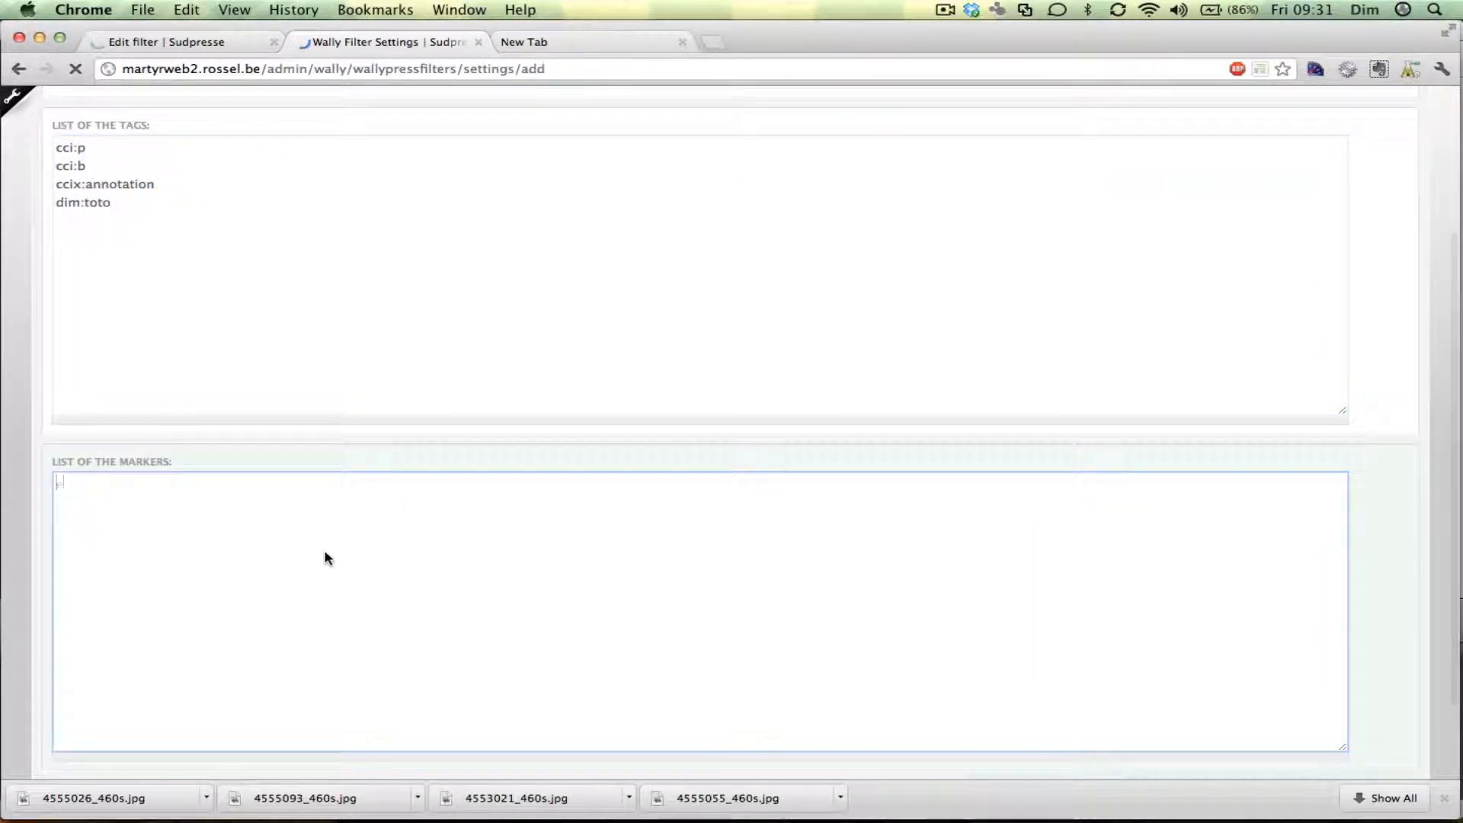
type("espace")
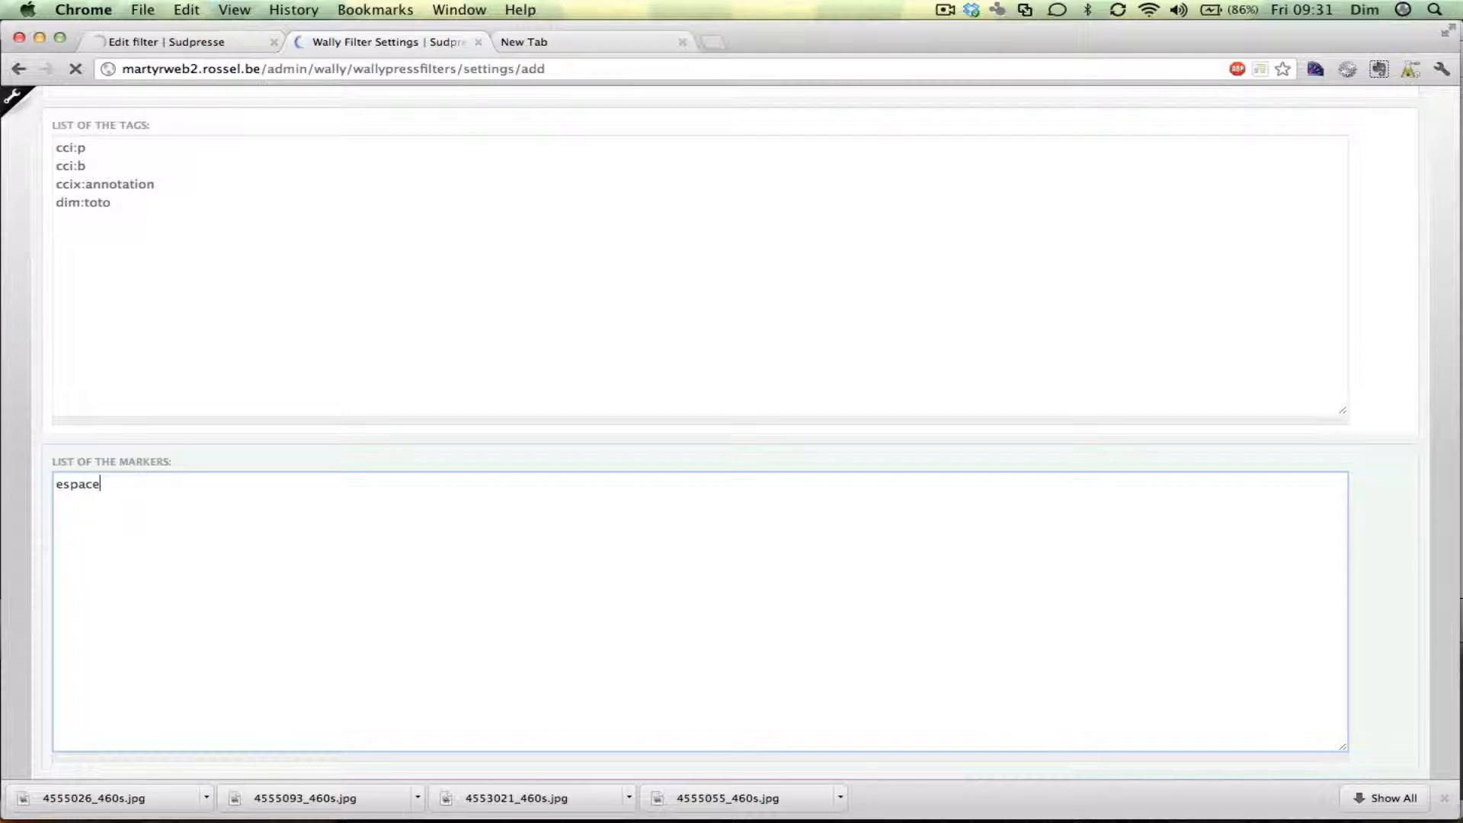
scroll(731, 457, "down", 3)
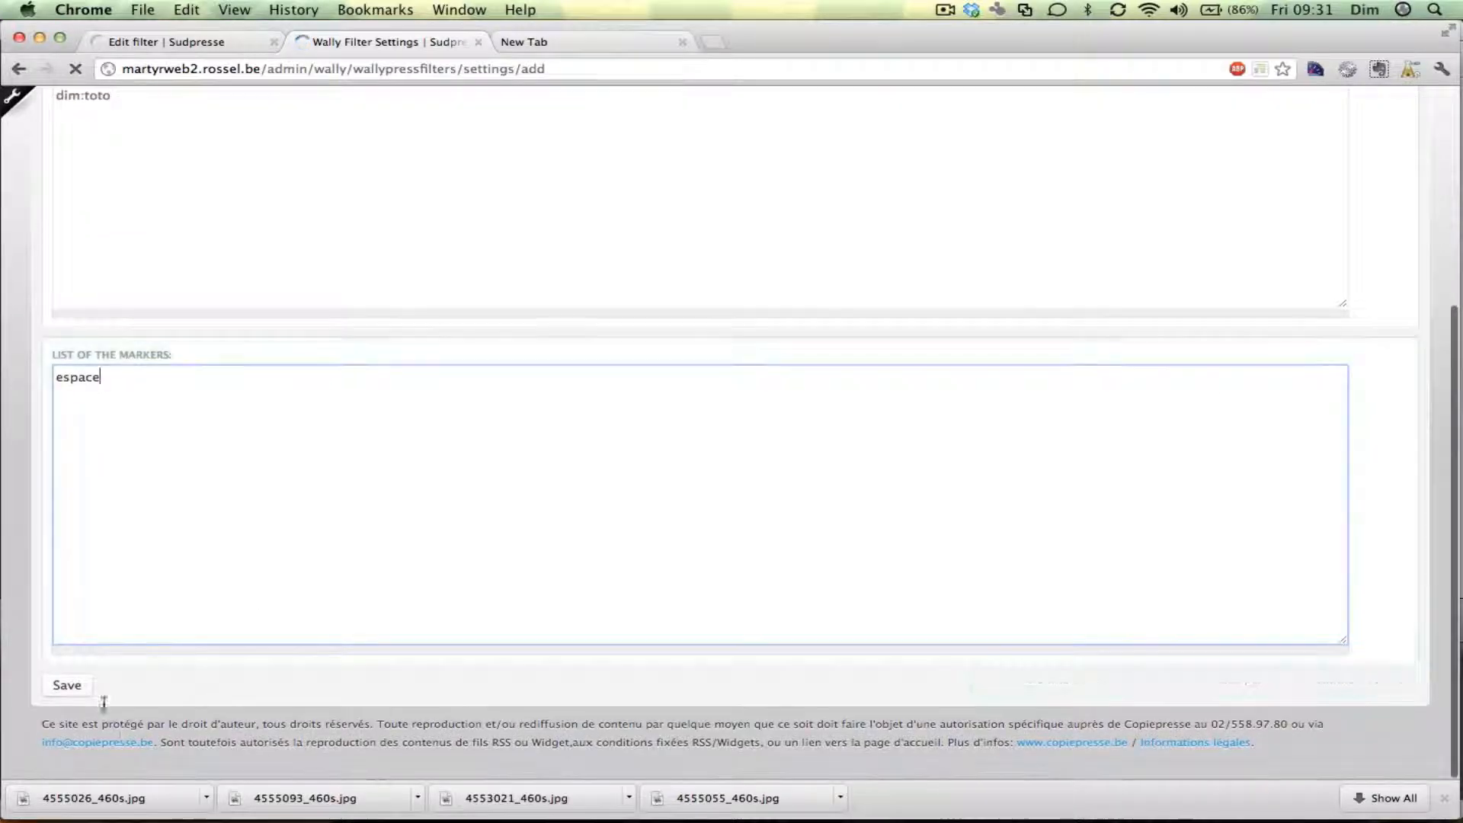
left_click(82, 688)
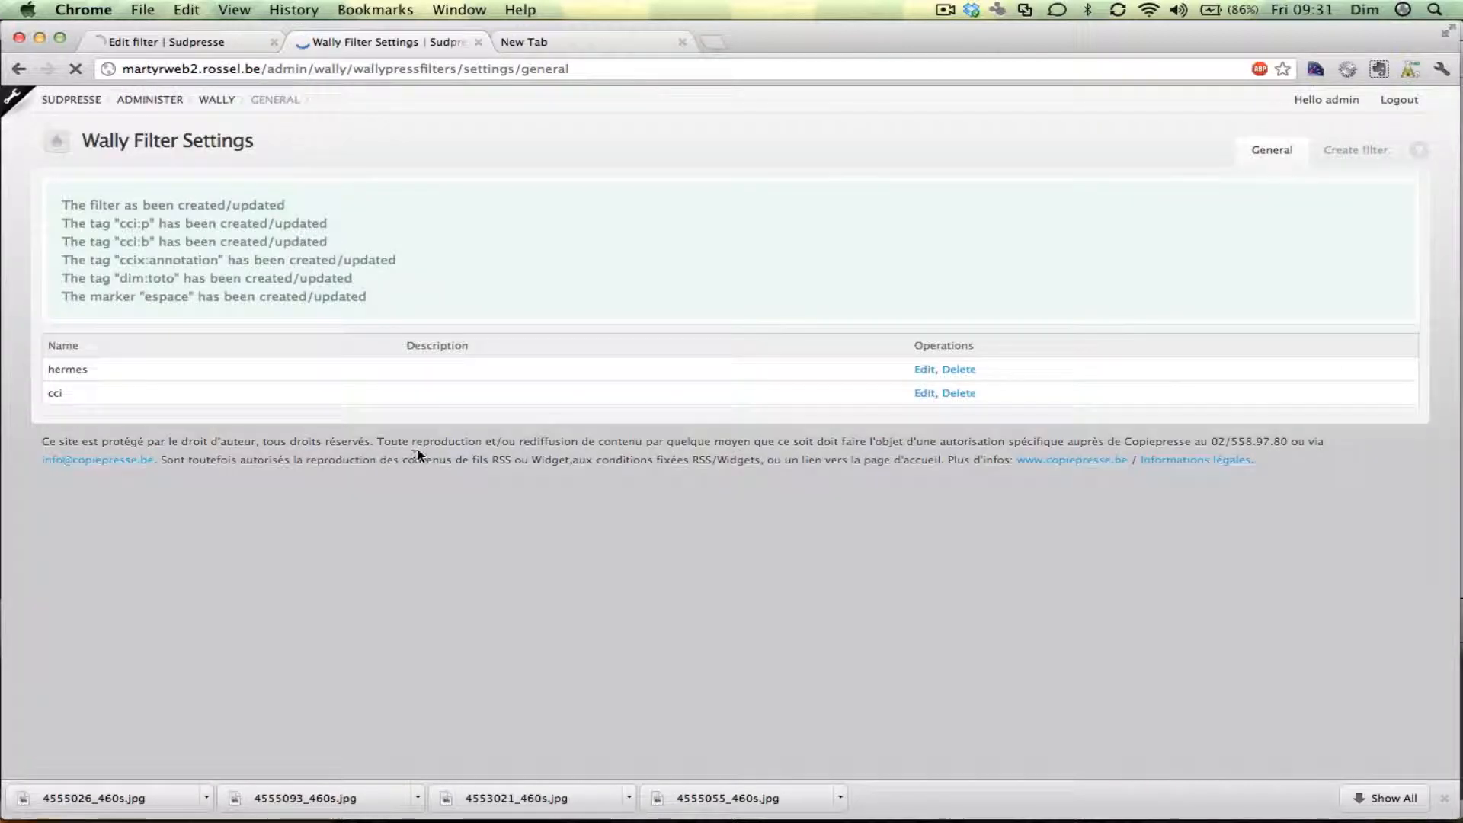
Reopen the saved cci filter and check its lists of tags and markers
left_click(929, 394)
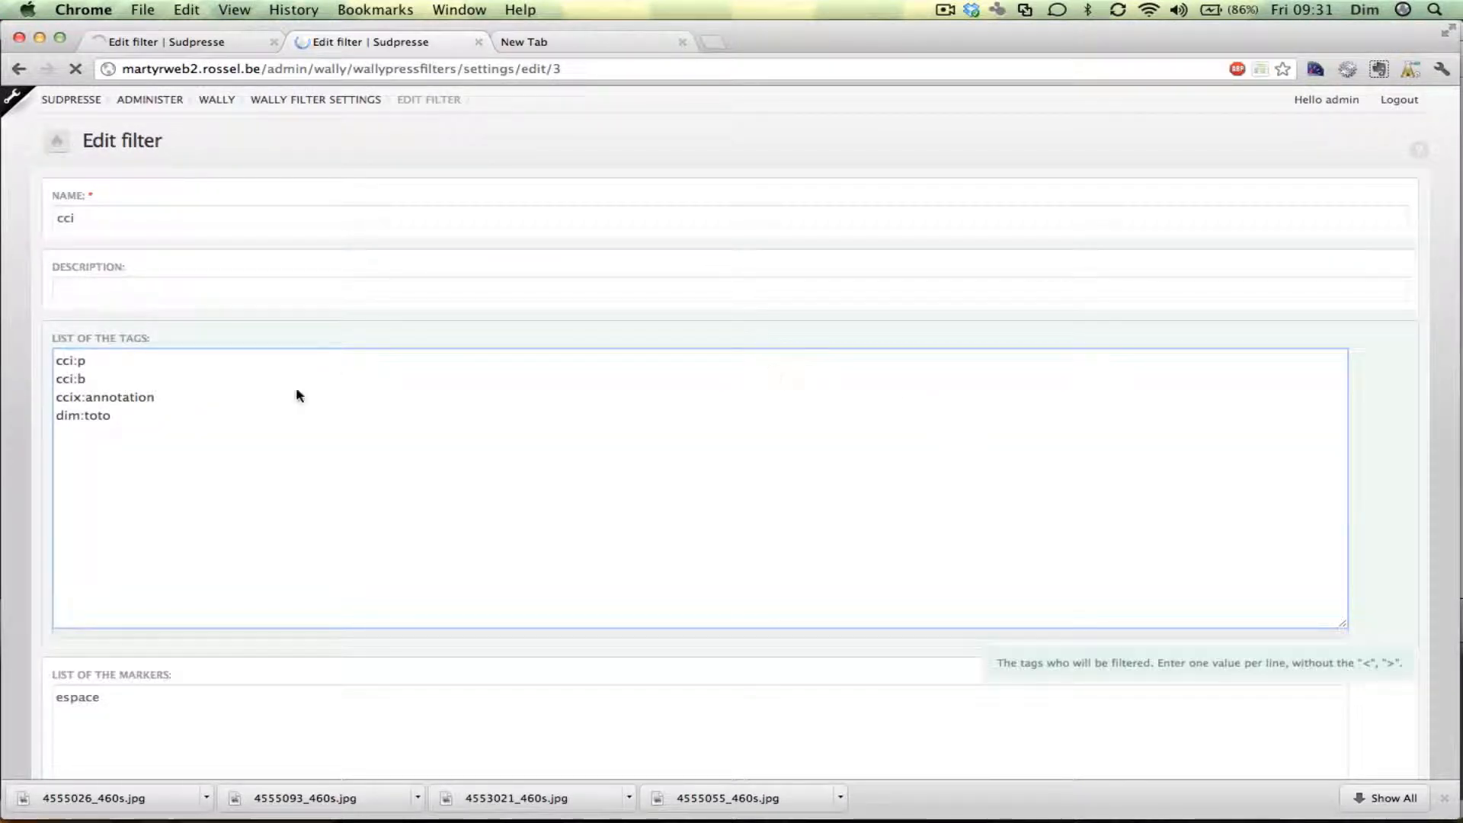
left_click_drag(183, 447, 55, 352)
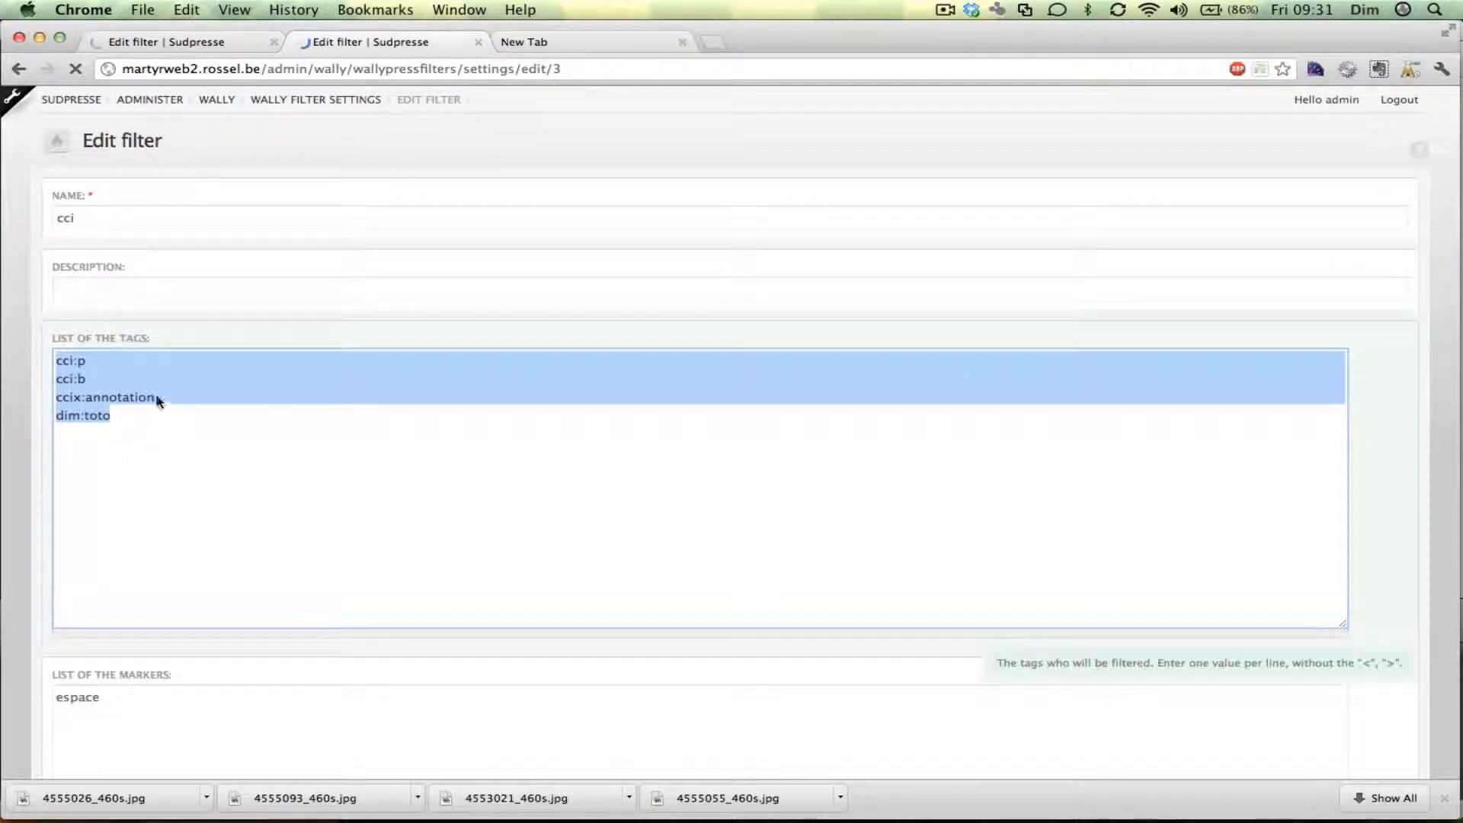
scroll(97, 451, "down", 3)
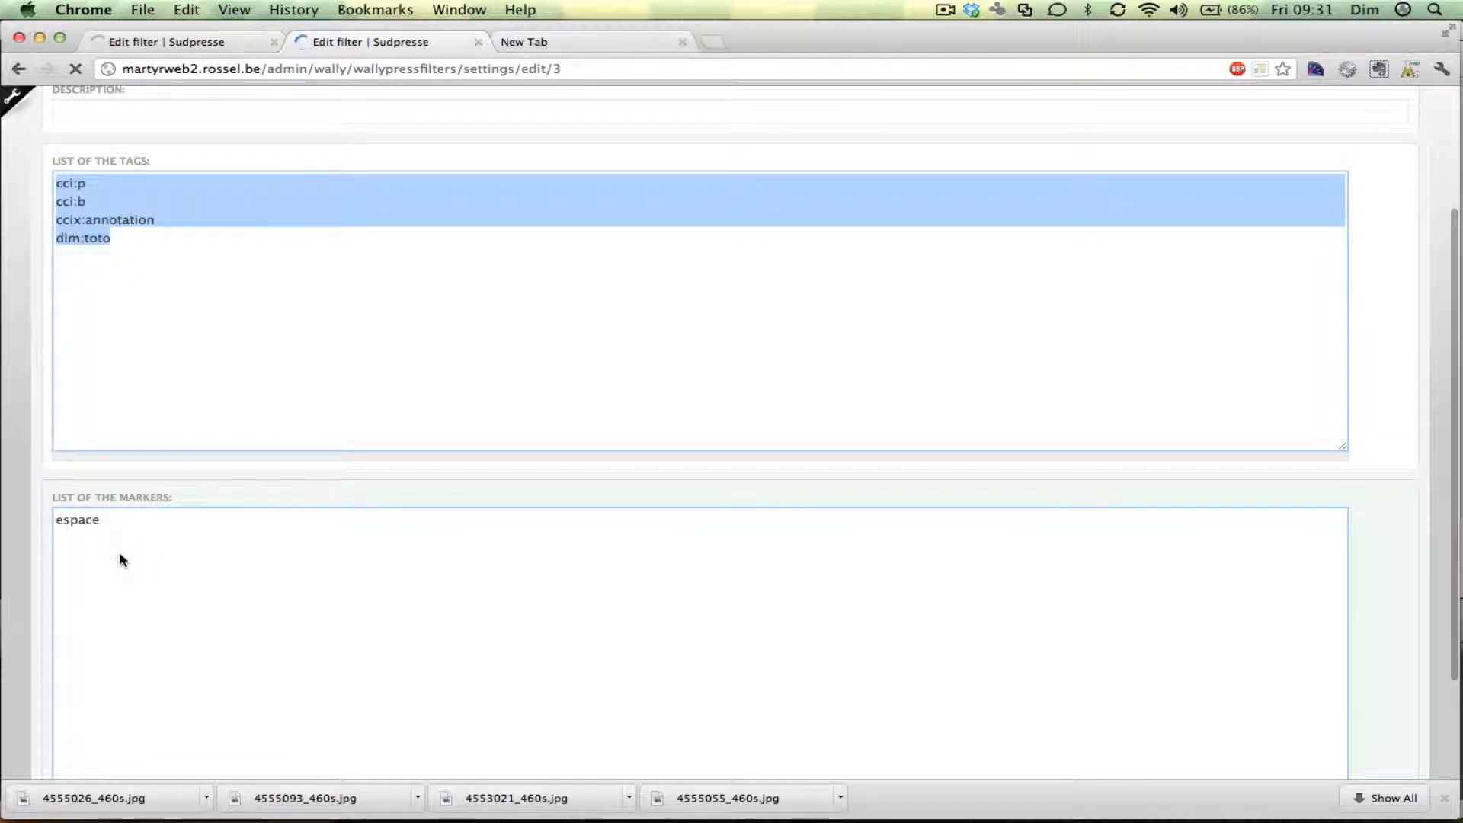
scroll(312, 238, "up", 3)
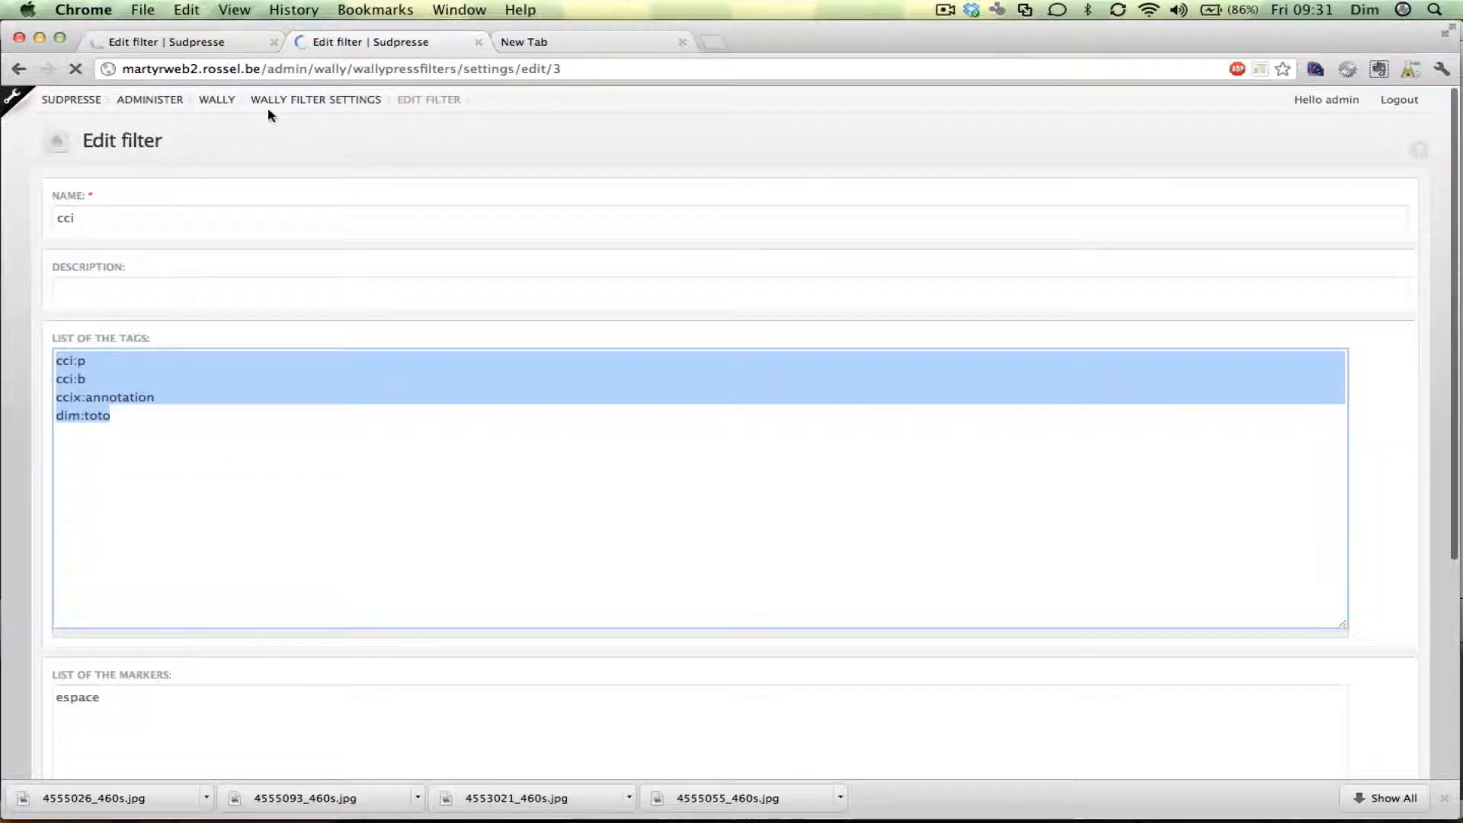
Return to the site's main administration page and open the Input formats configuration
left_click(228, 100)
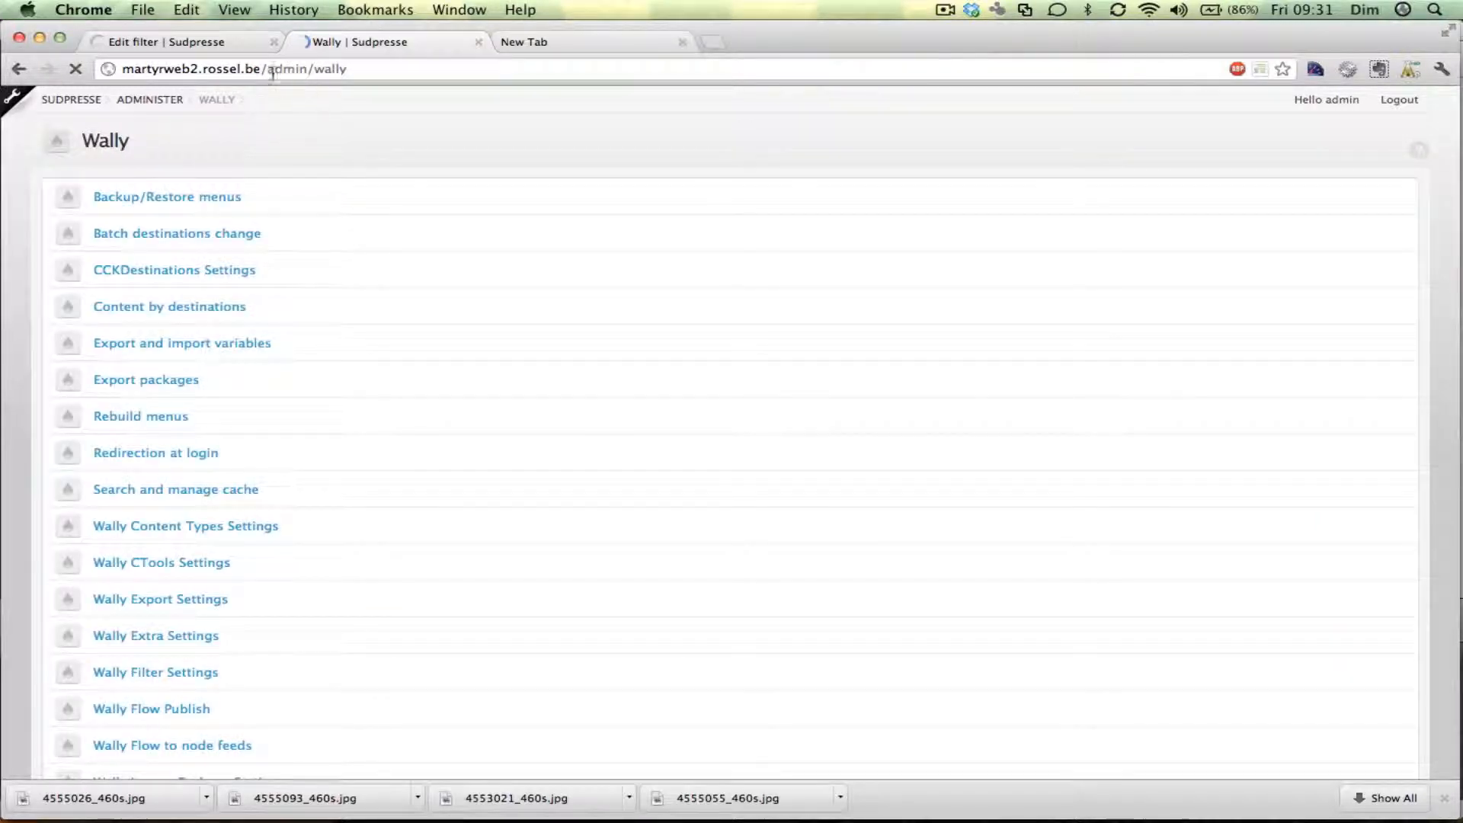
left_click_drag(267, 71, 542, 339)
type("admin")
key("Return")
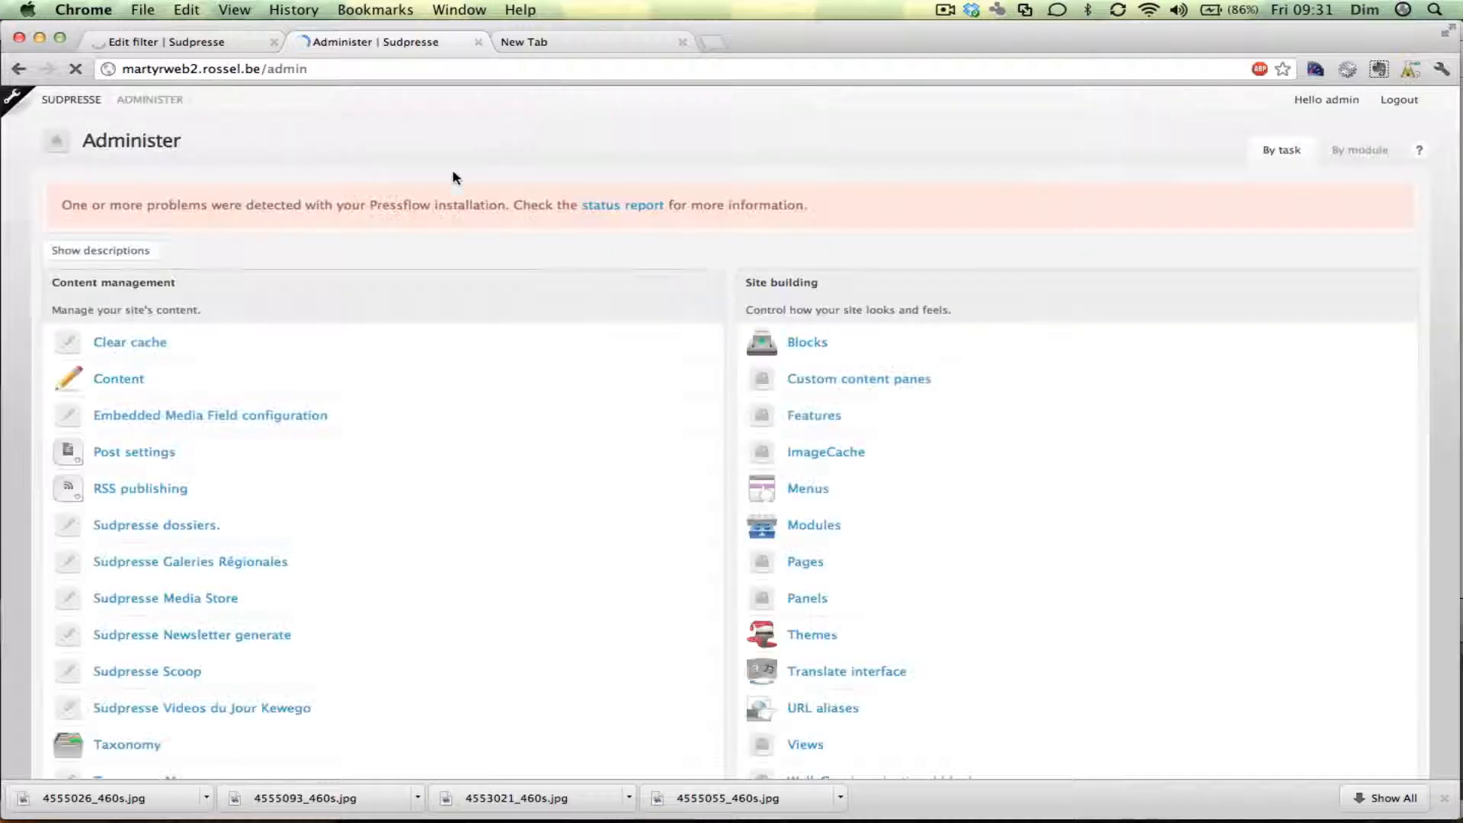
scroll(784, 379, "down", 10)
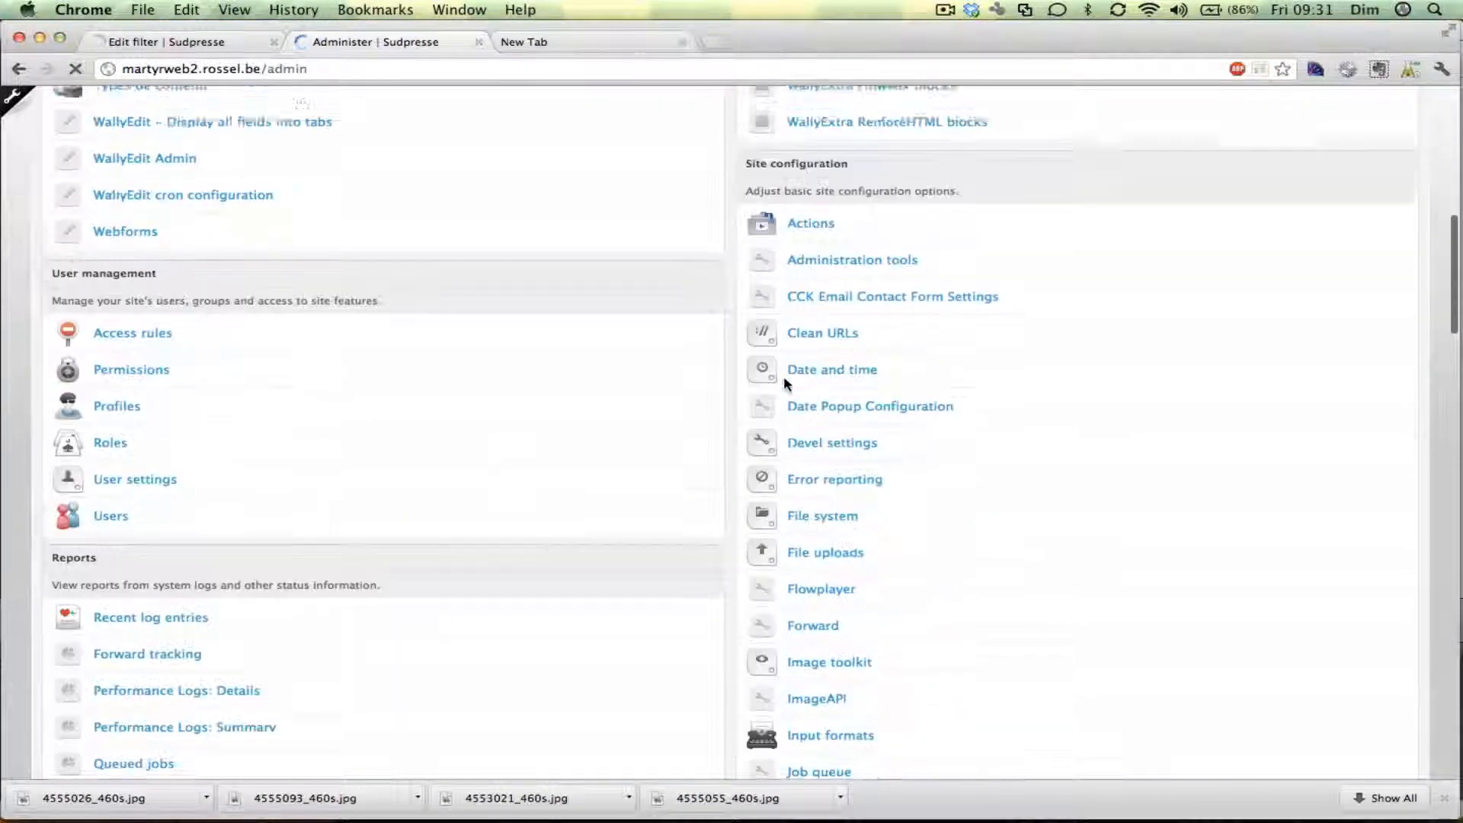
left_click(835, 702)
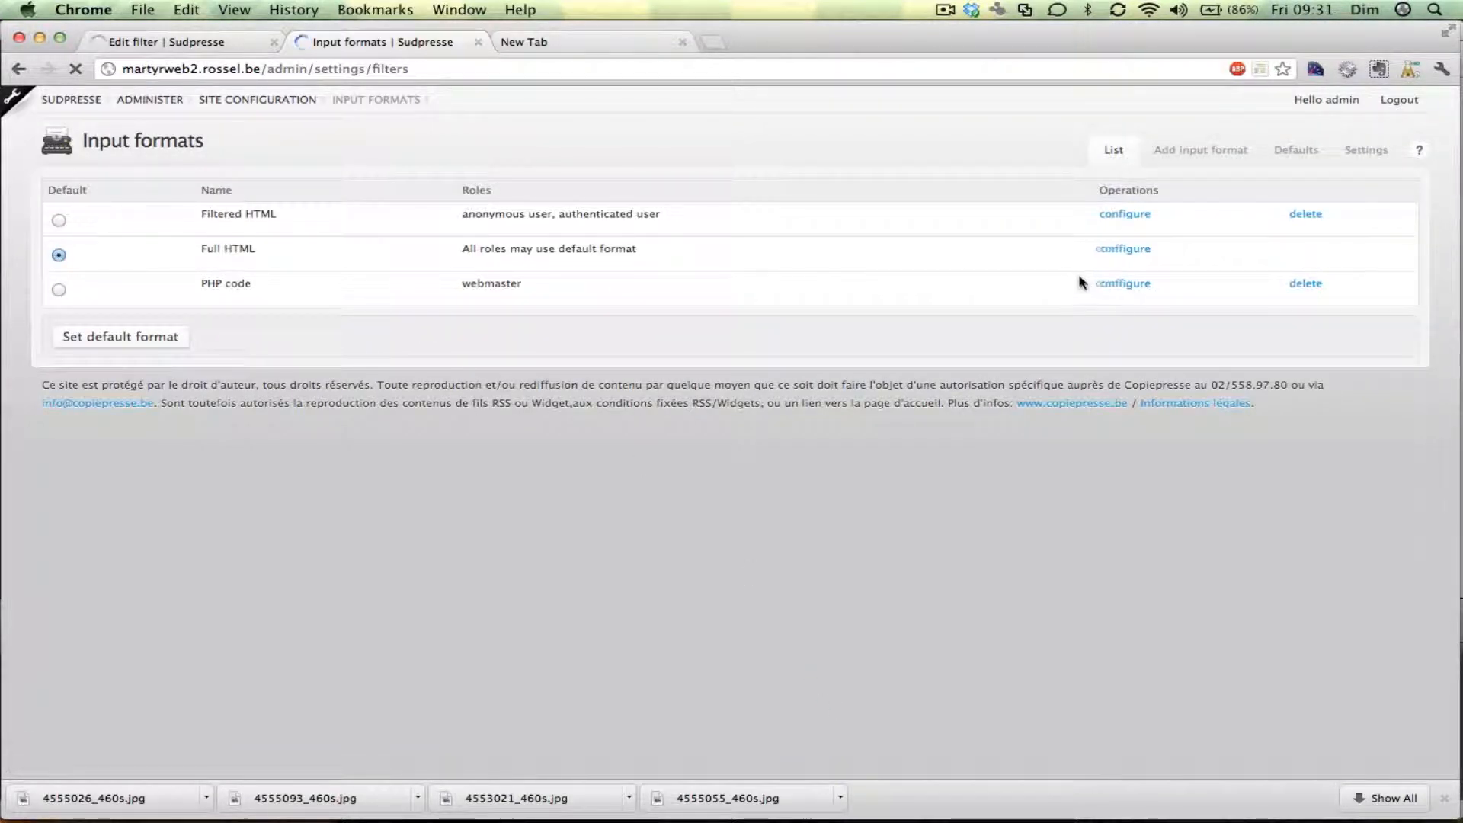
Enable the cci filter for the Full HTML input format and save the configuration
left_click(1110, 248)
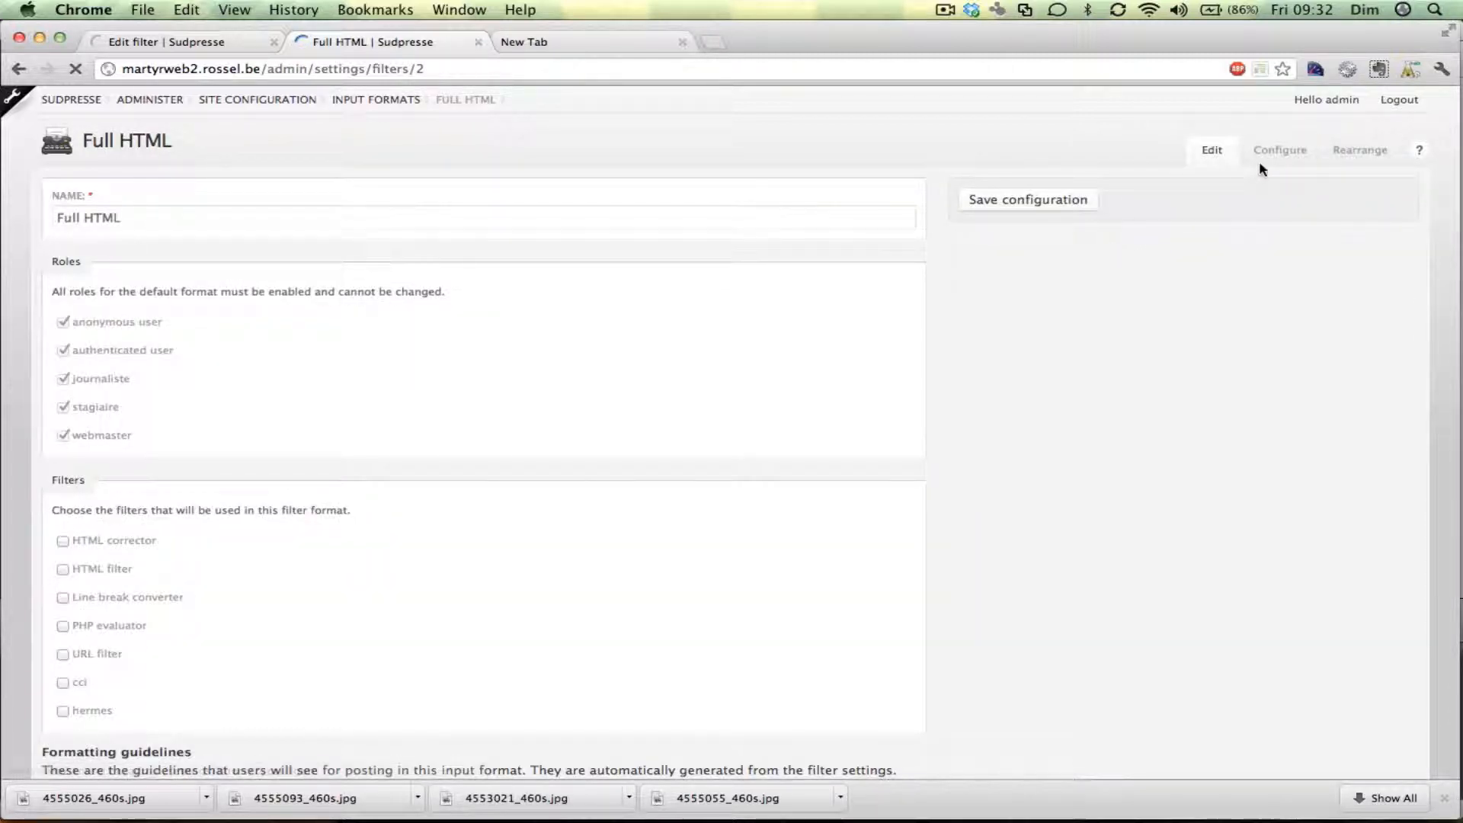
left_click(1270, 157)
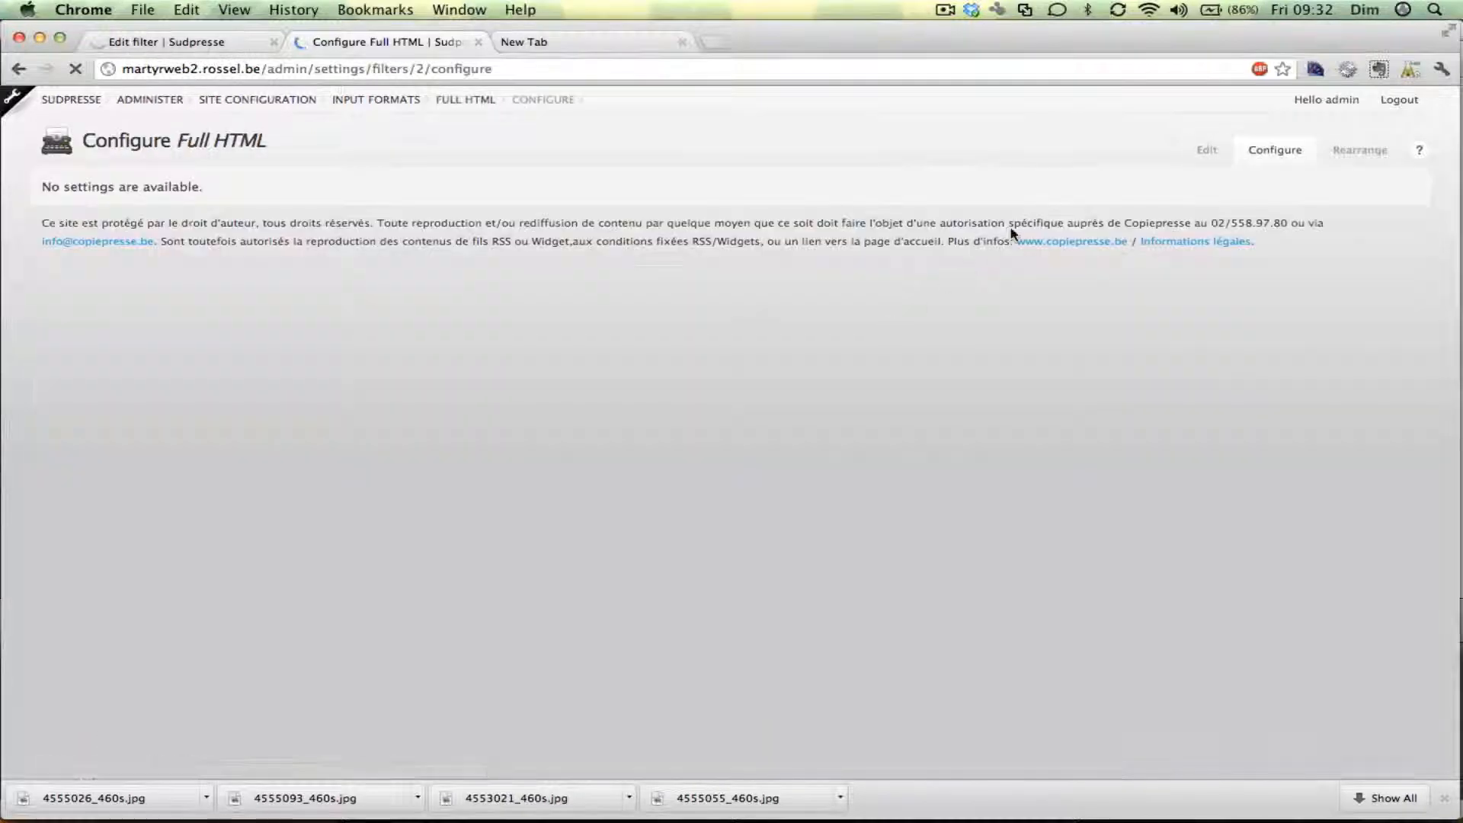
left_click(1201, 161)
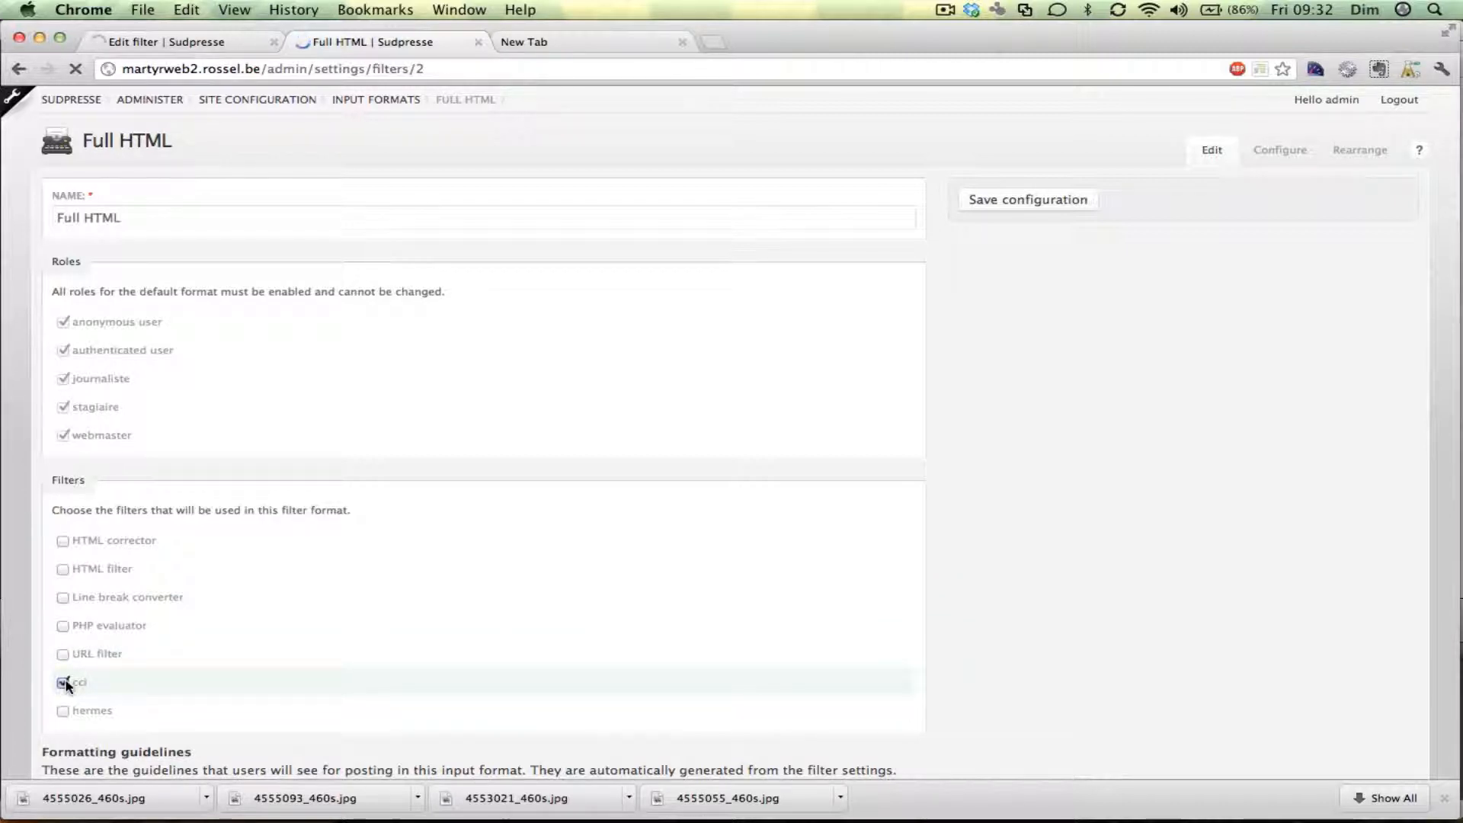
left_click(1042, 199)
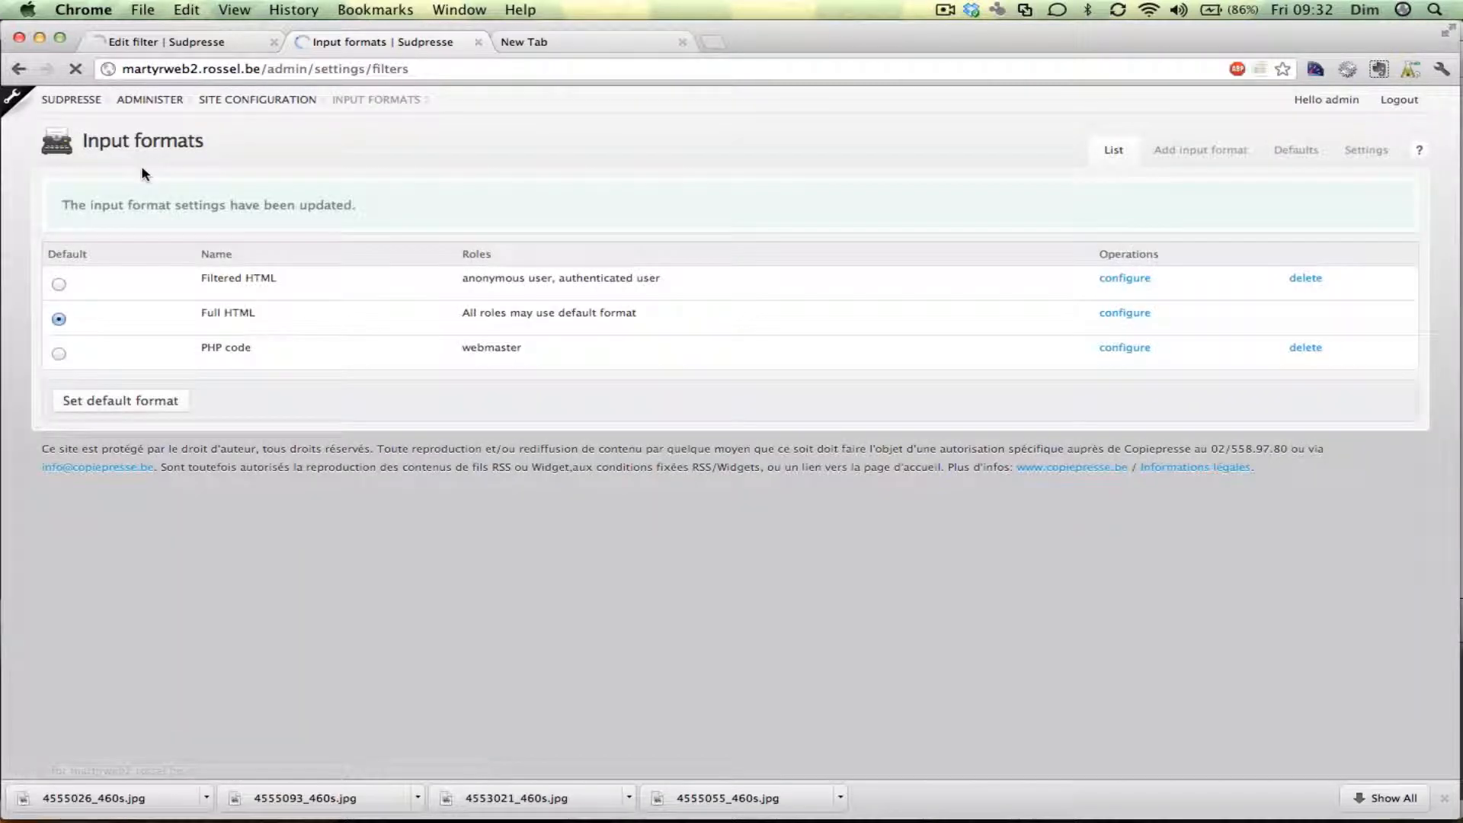
Open the Full HTML format's filter configuration and set the HTML tag replacing cci:p to p
left_click(1112, 313)
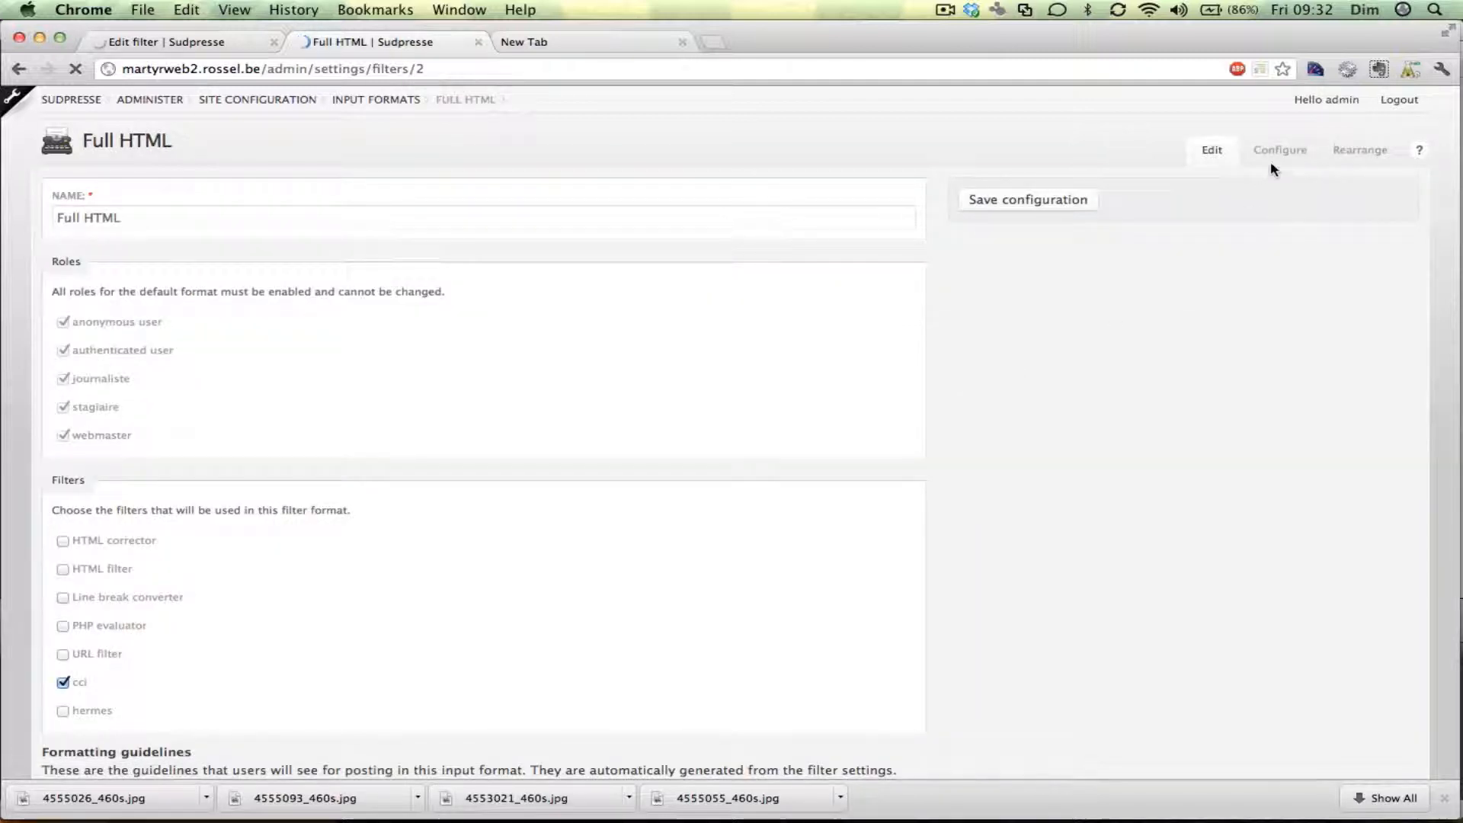
left_click(1270, 152)
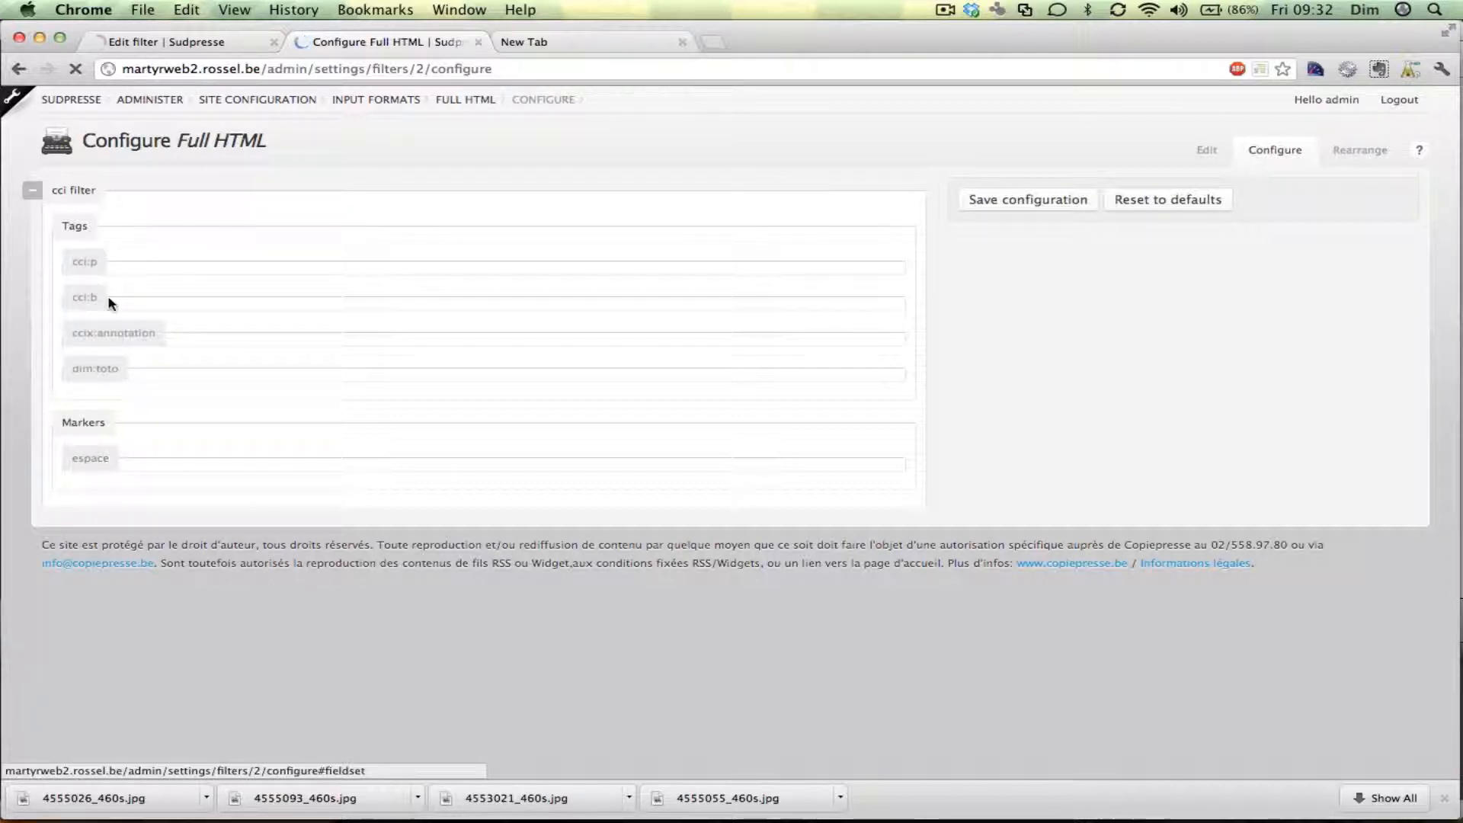
left_click(90, 264)
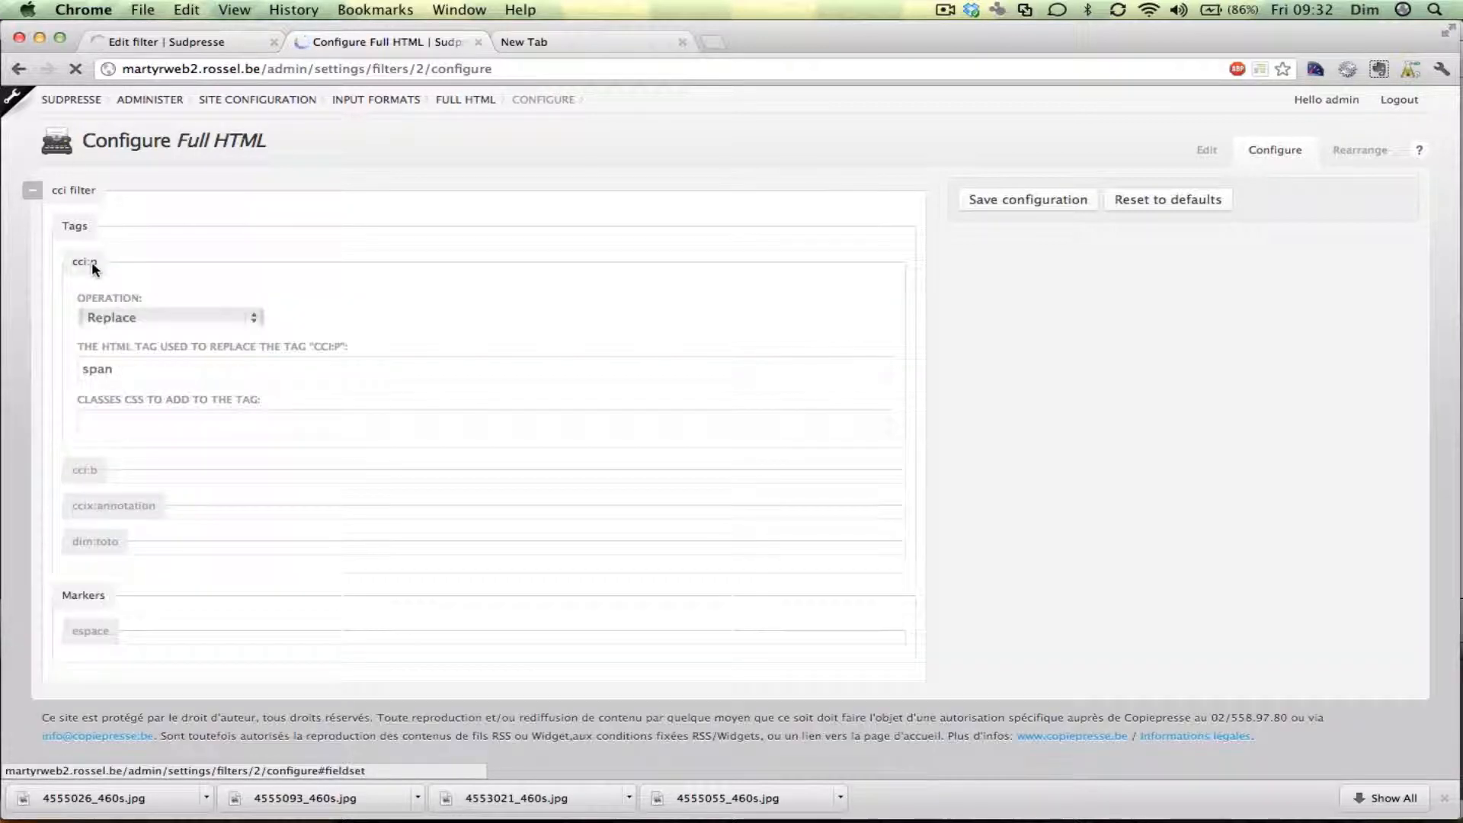
double_click(101, 370)
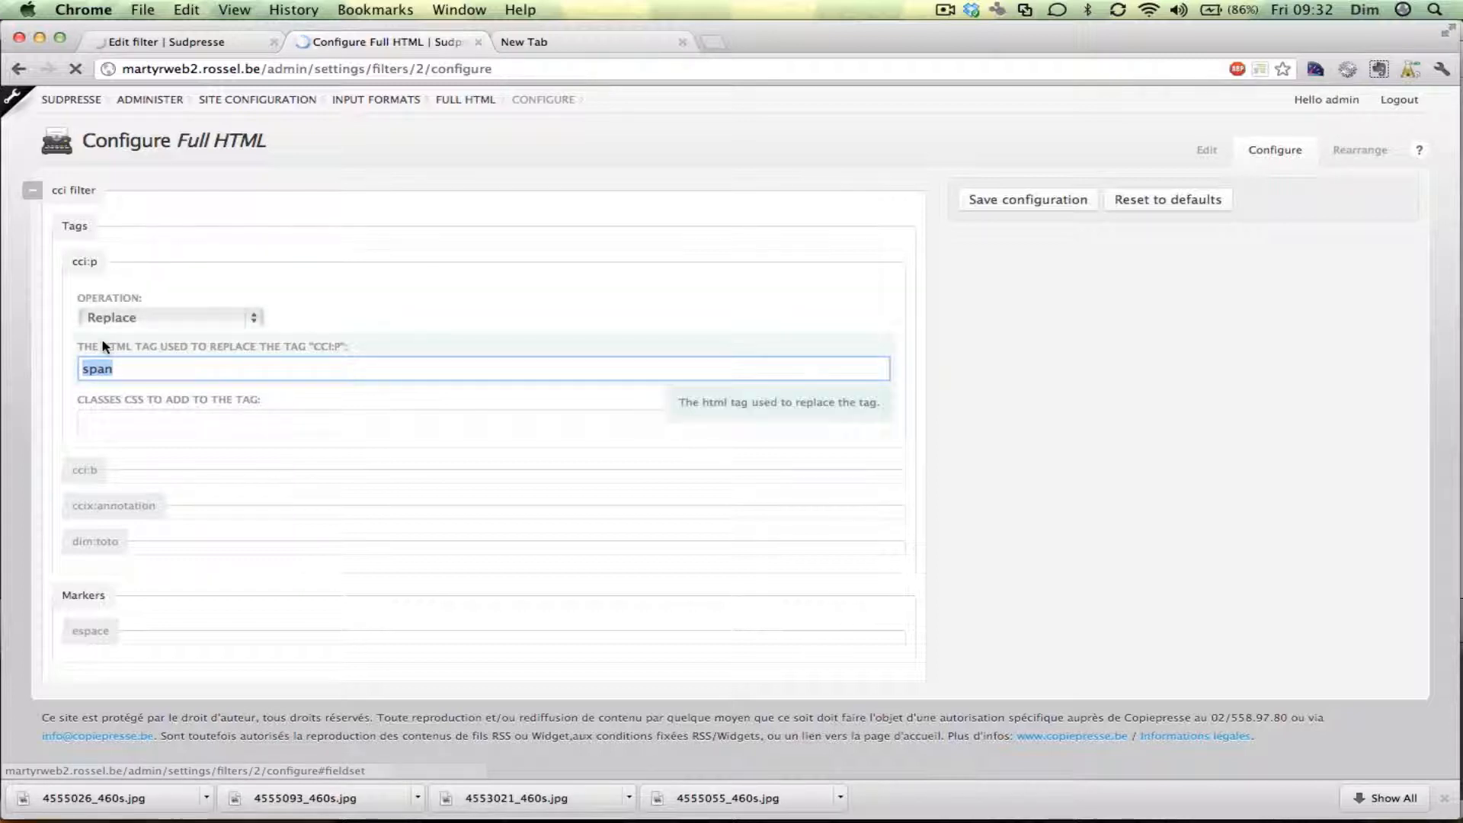
type("p")
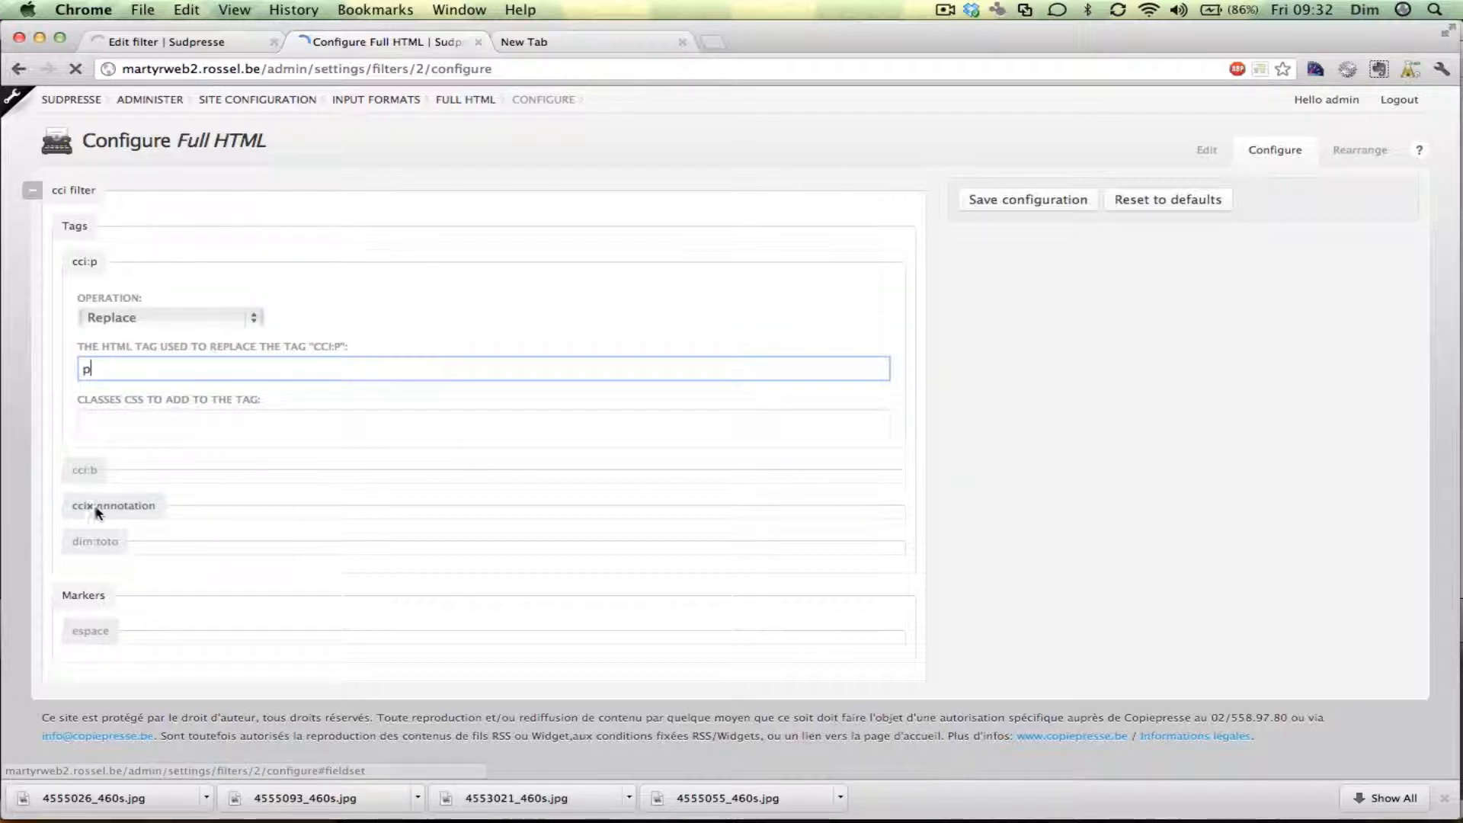
Set the HTML tag that replaces cci:b to b in the cci filter settings
left_click(84, 471)
double_click(109, 573)
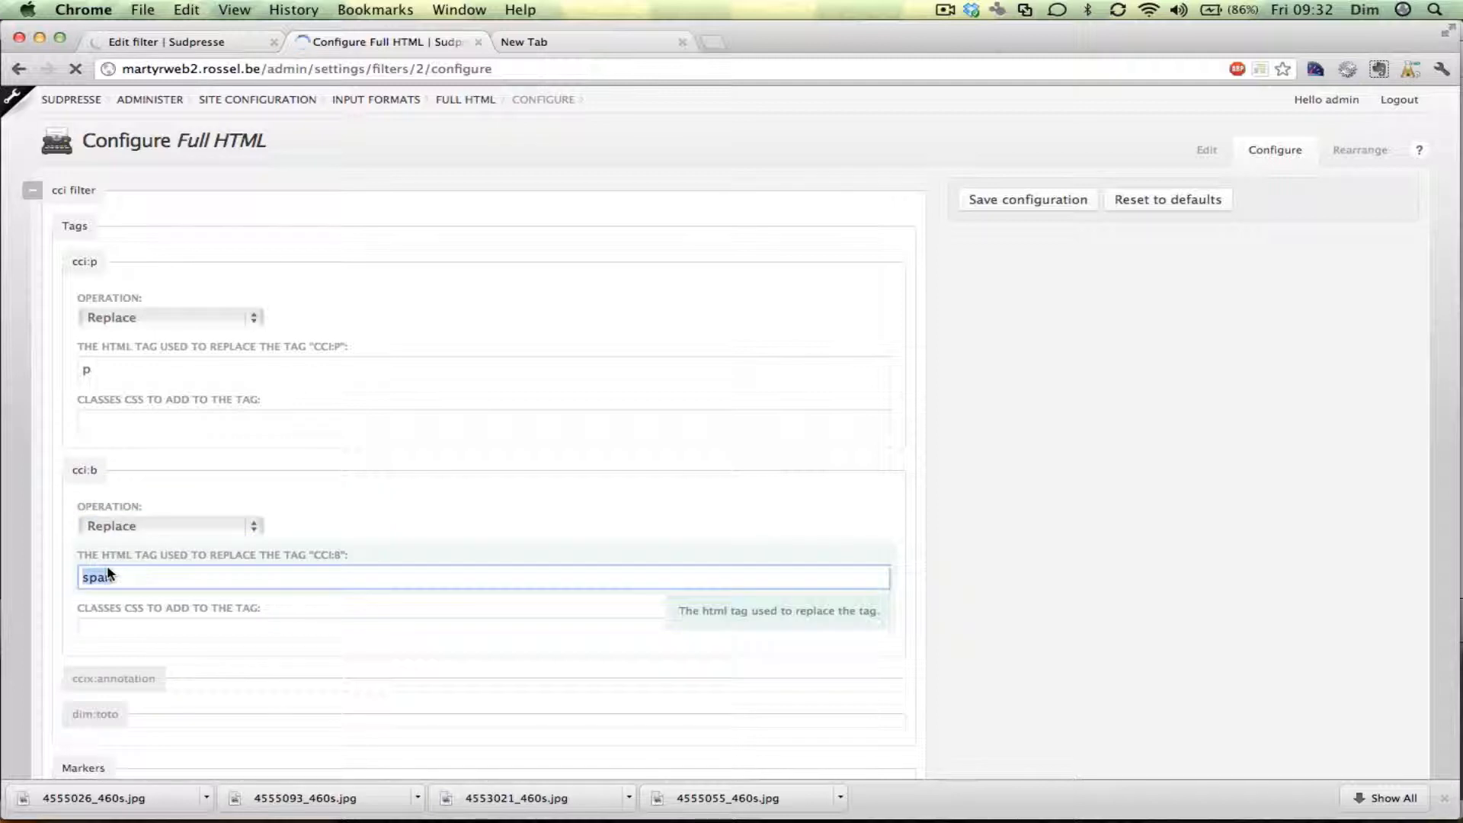
type("b")
Set the operation for the ccix:annotation tag to Strip and Strip Contents
scroll(106, 605, "down", 3)
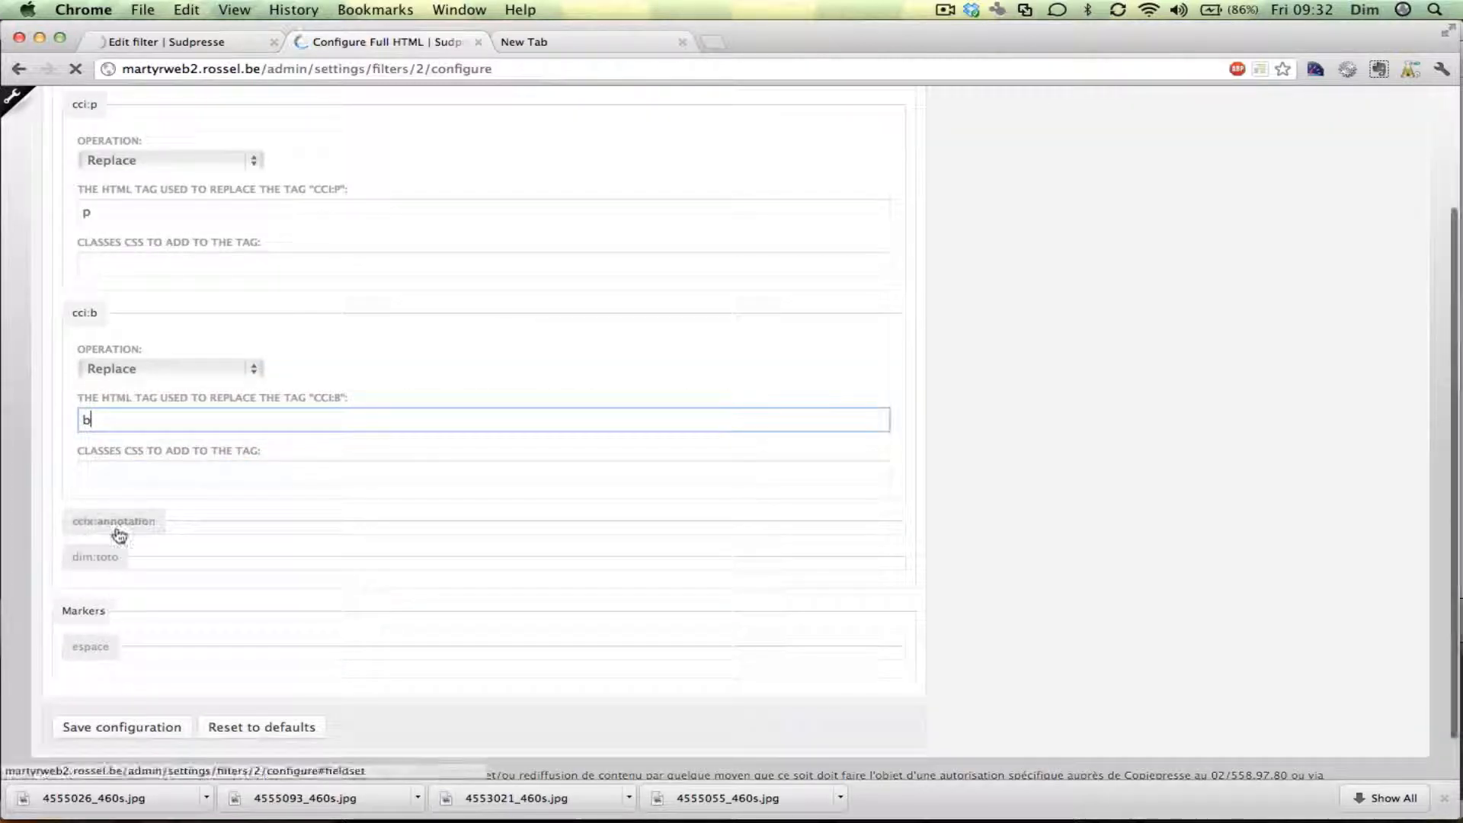
left_click(116, 524)
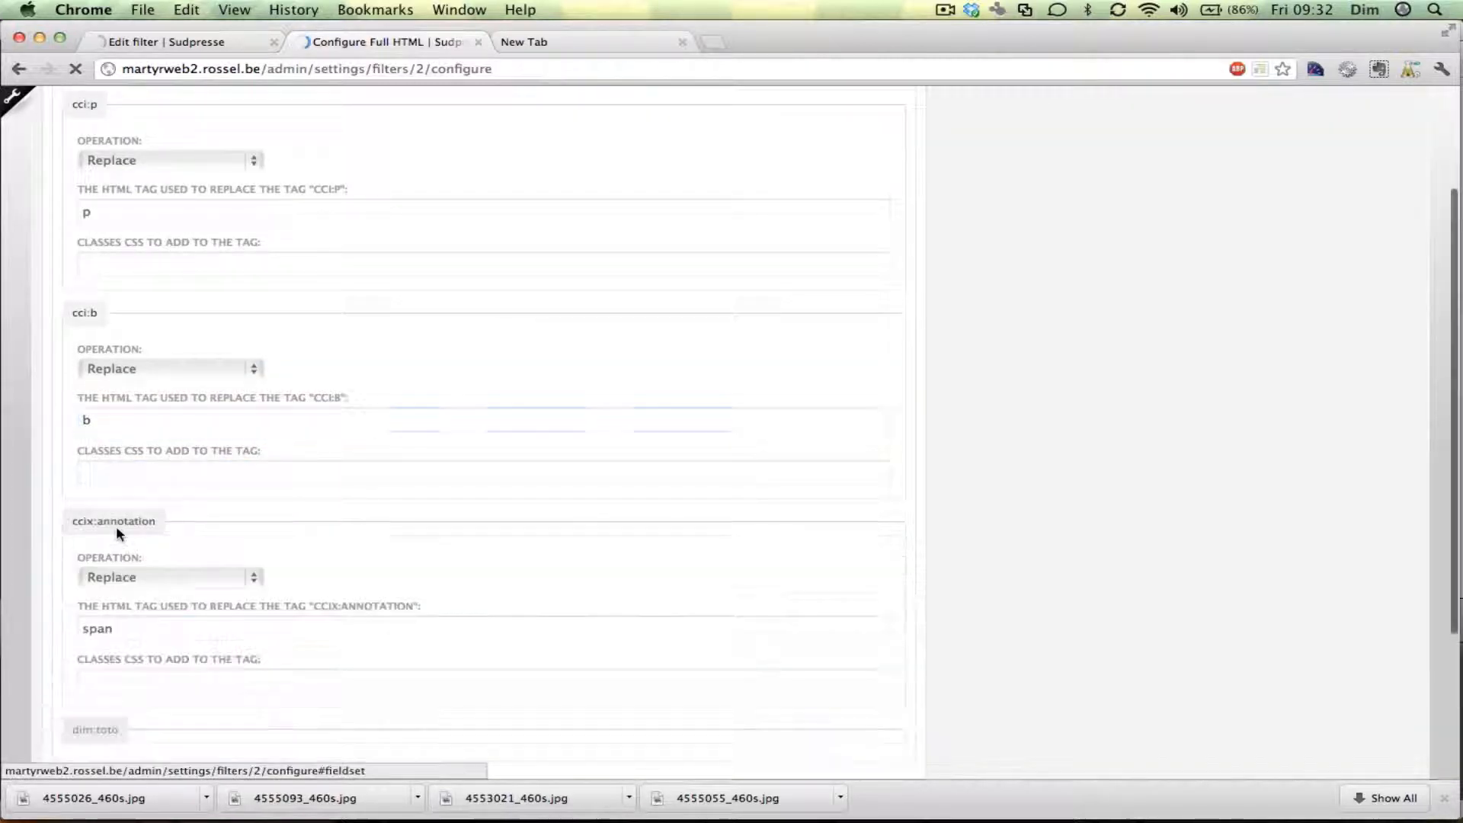
left_click(135, 583)
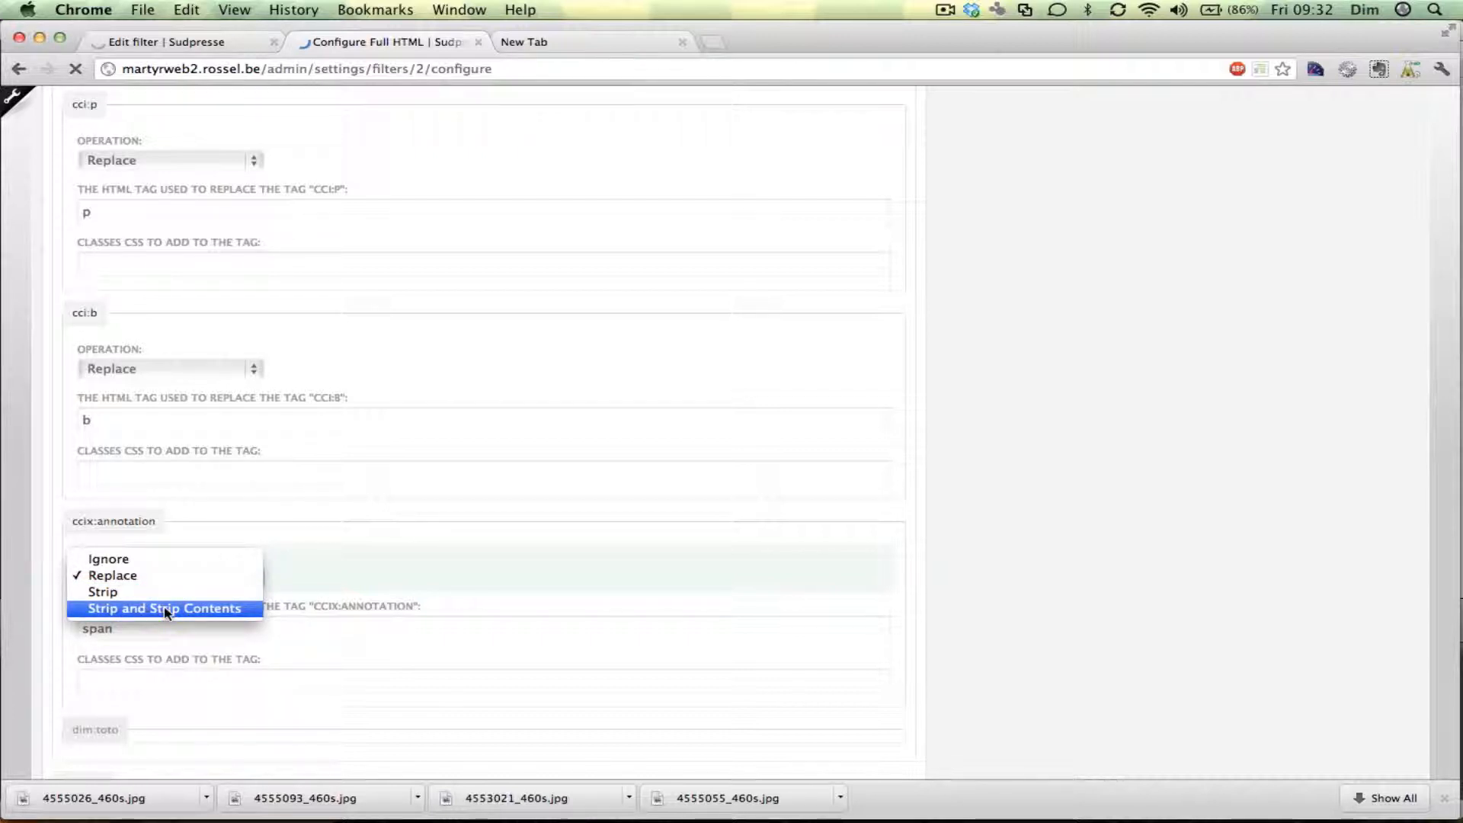
left_click(157, 610)
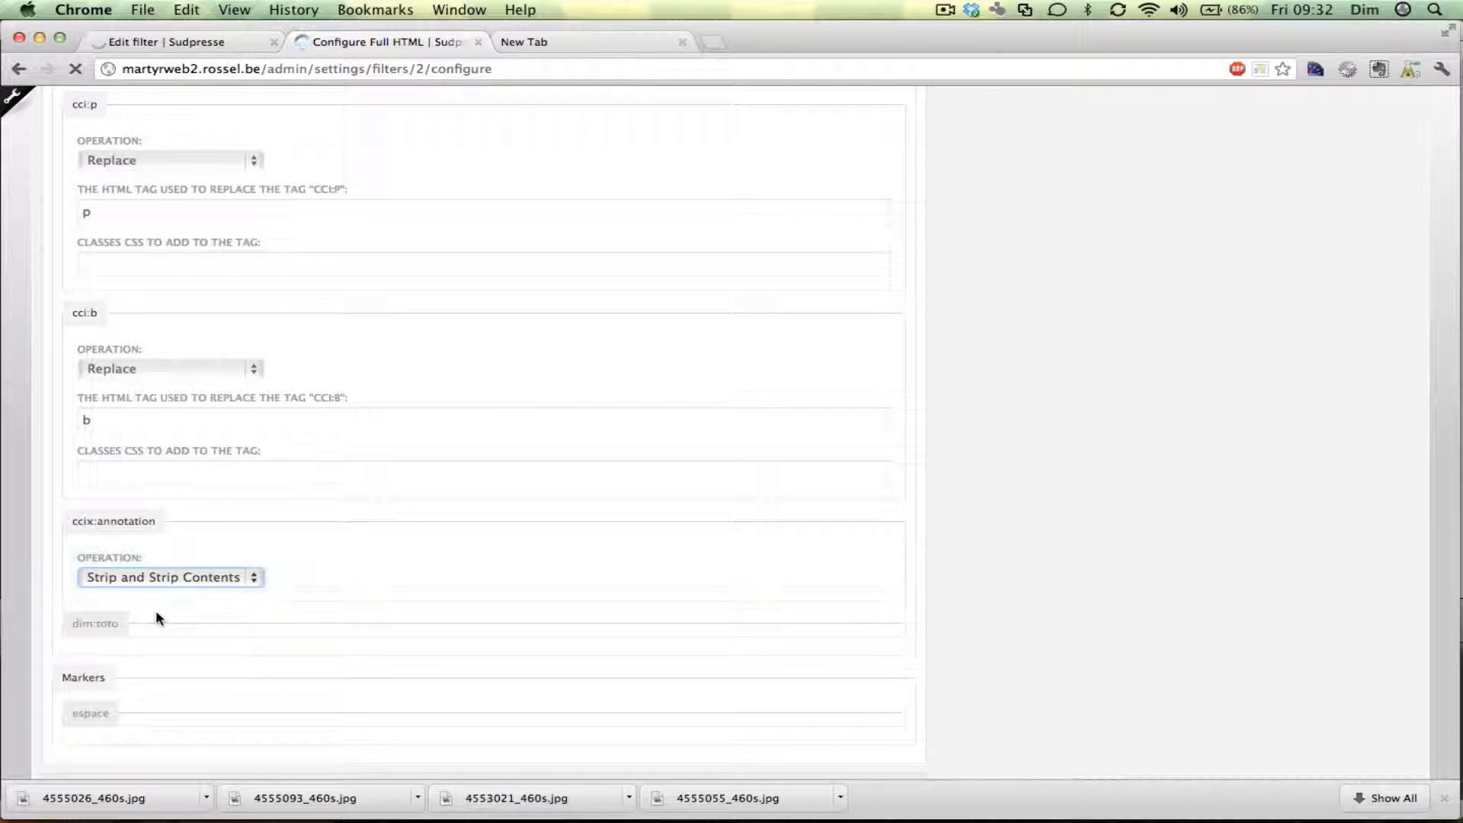
Set the operation for the dim:toto tag to Strip in the cci filter settings
left_click(99, 623)
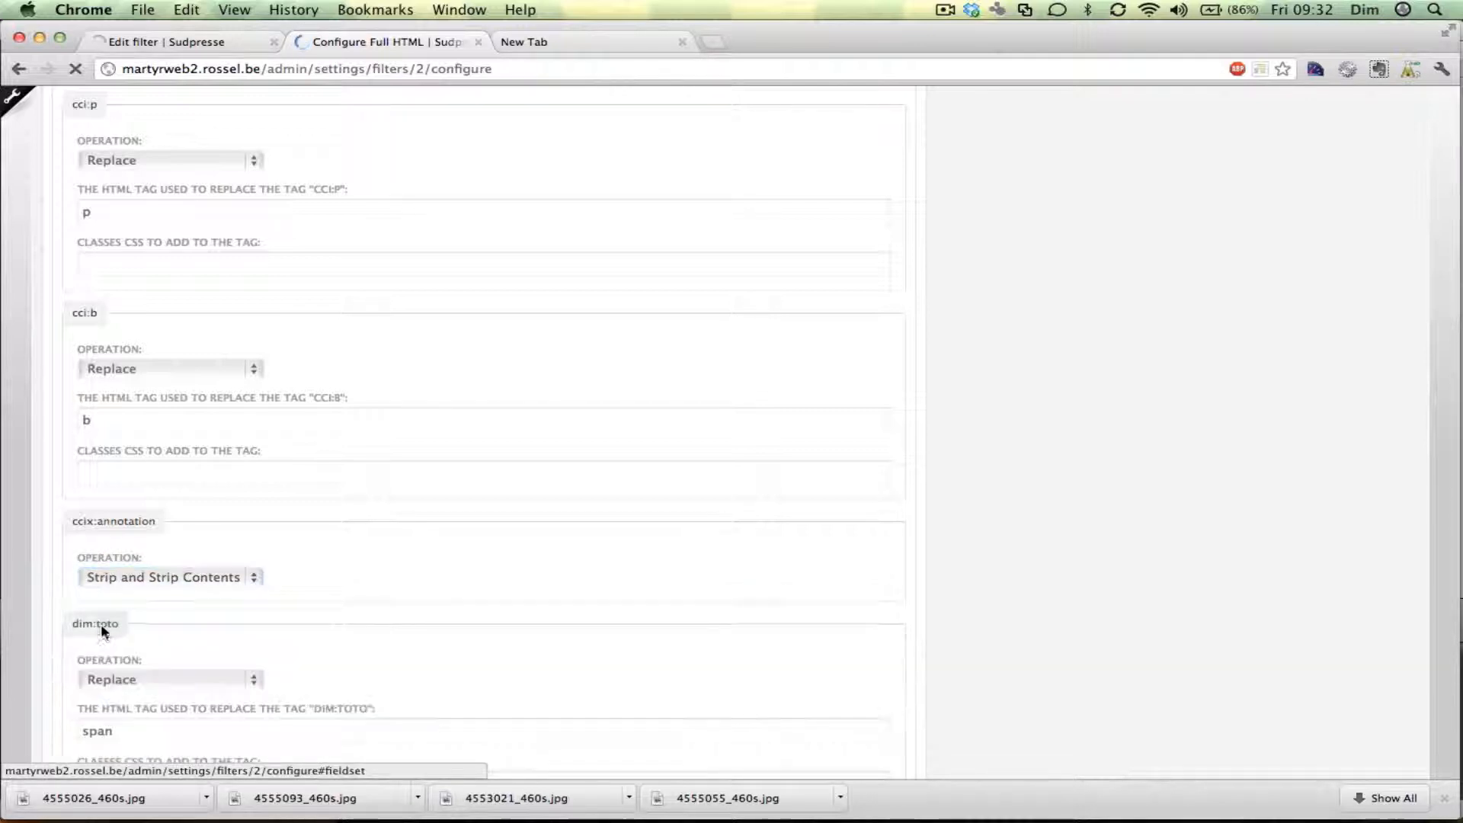
left_click(170, 526)
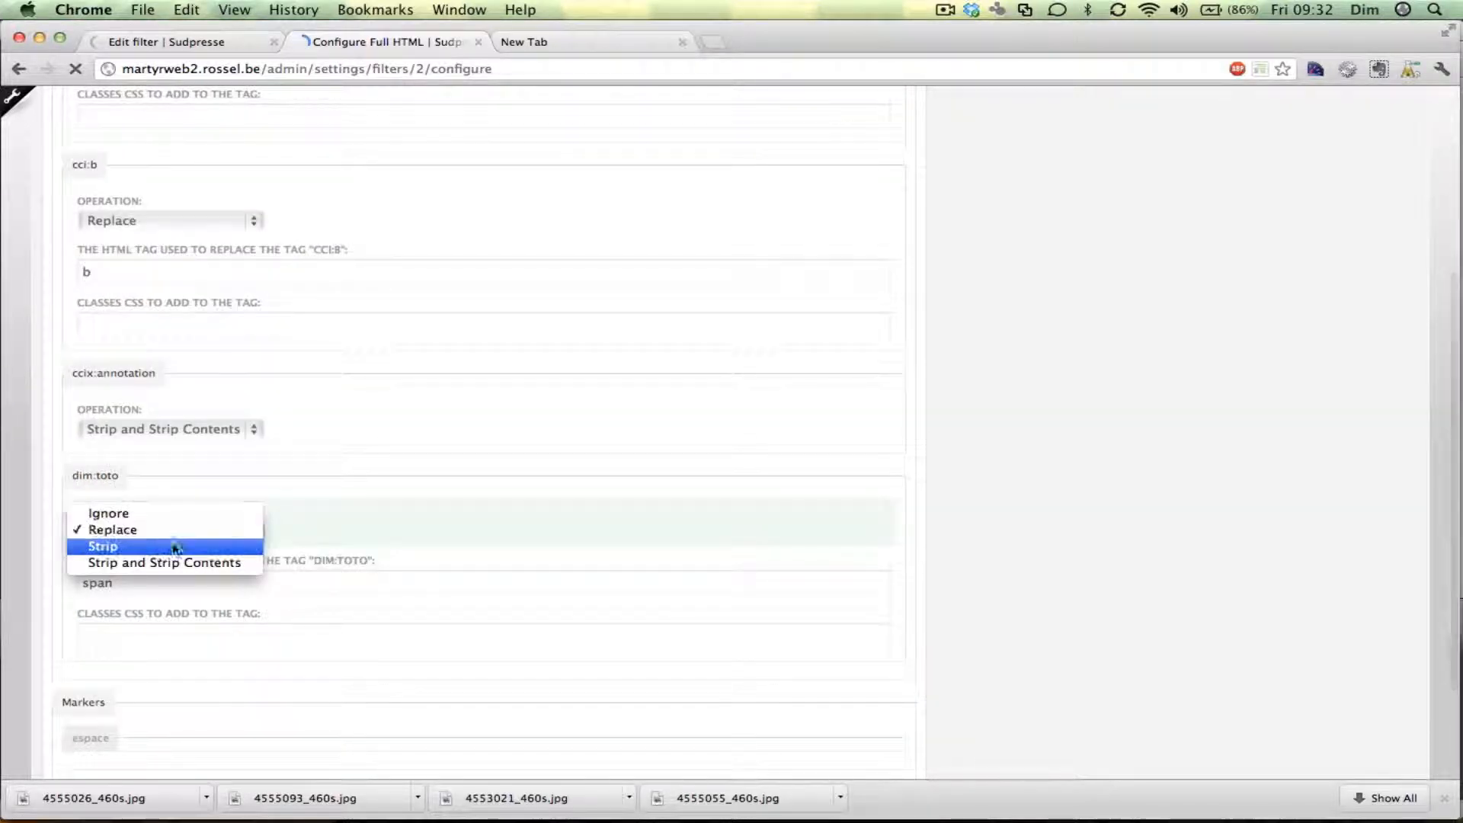
left_click(148, 546)
scroll(146, 548, "down", 1)
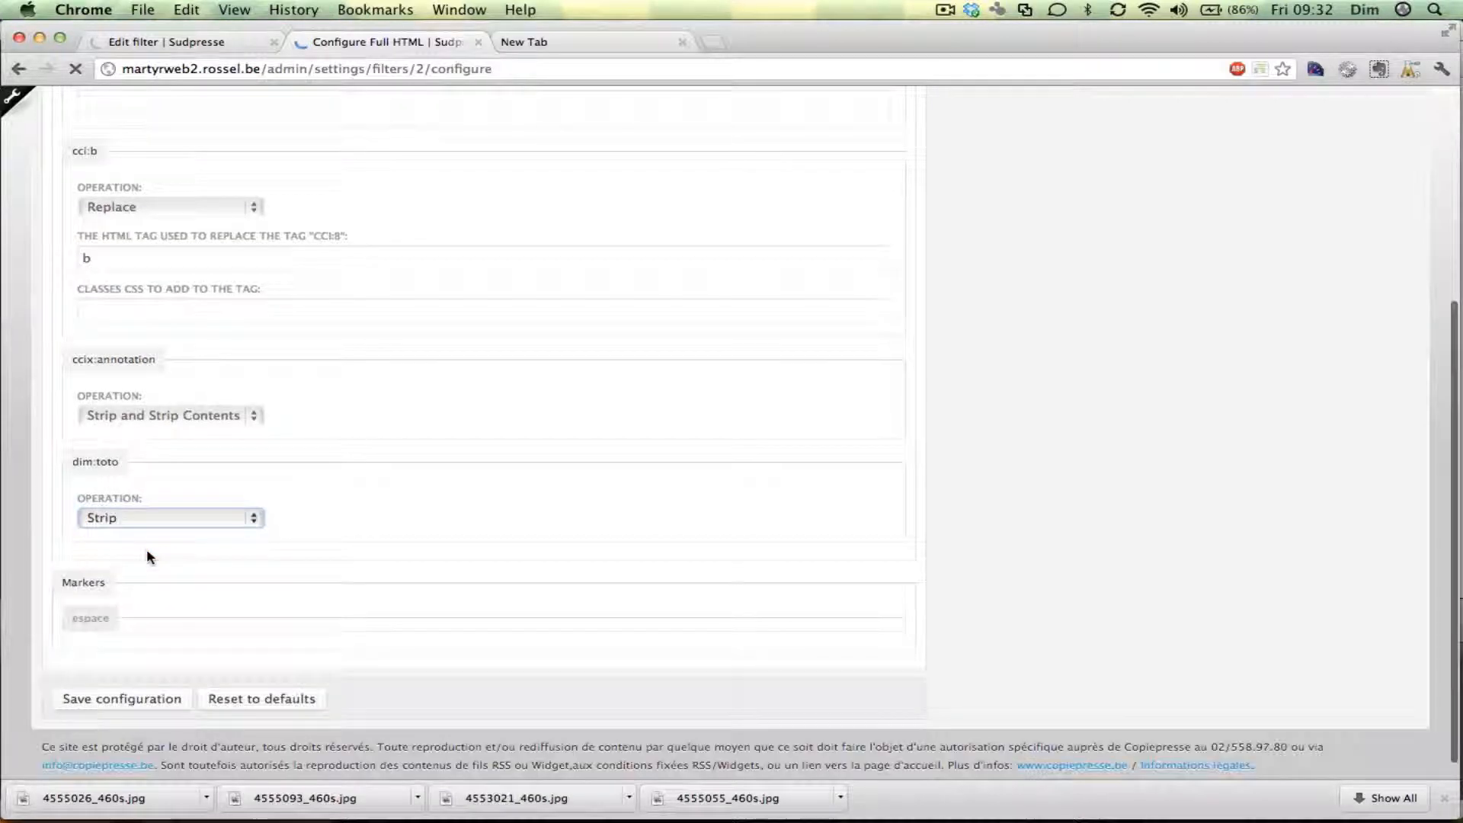
Set the HTML tag that replaces the espace marker to br and save the filter configuration
left_click(97, 595)
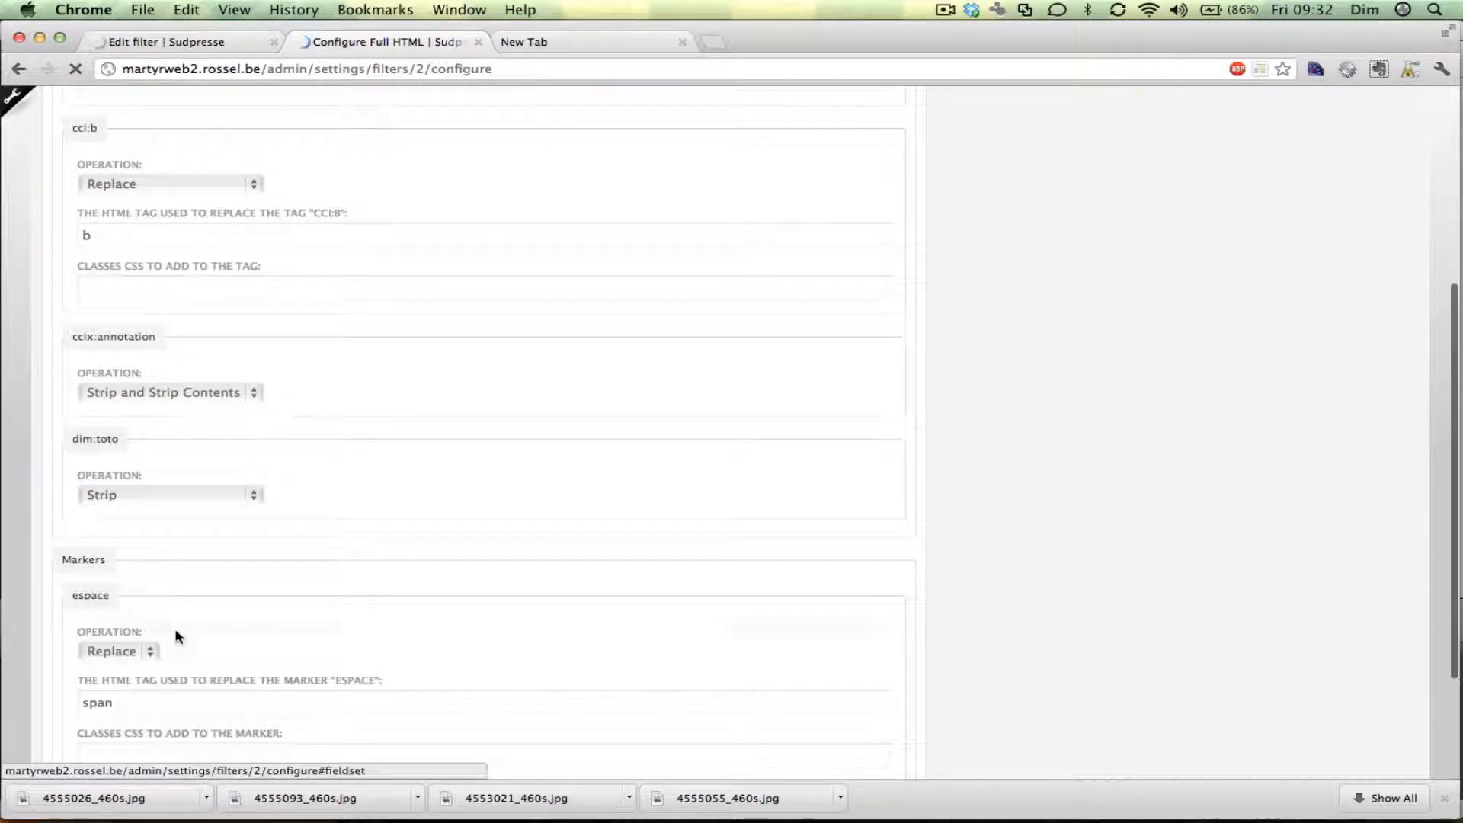
scroll(180, 643, "down", 3)
left_click(175, 636)
left_click(128, 585)
double_click(99, 580)
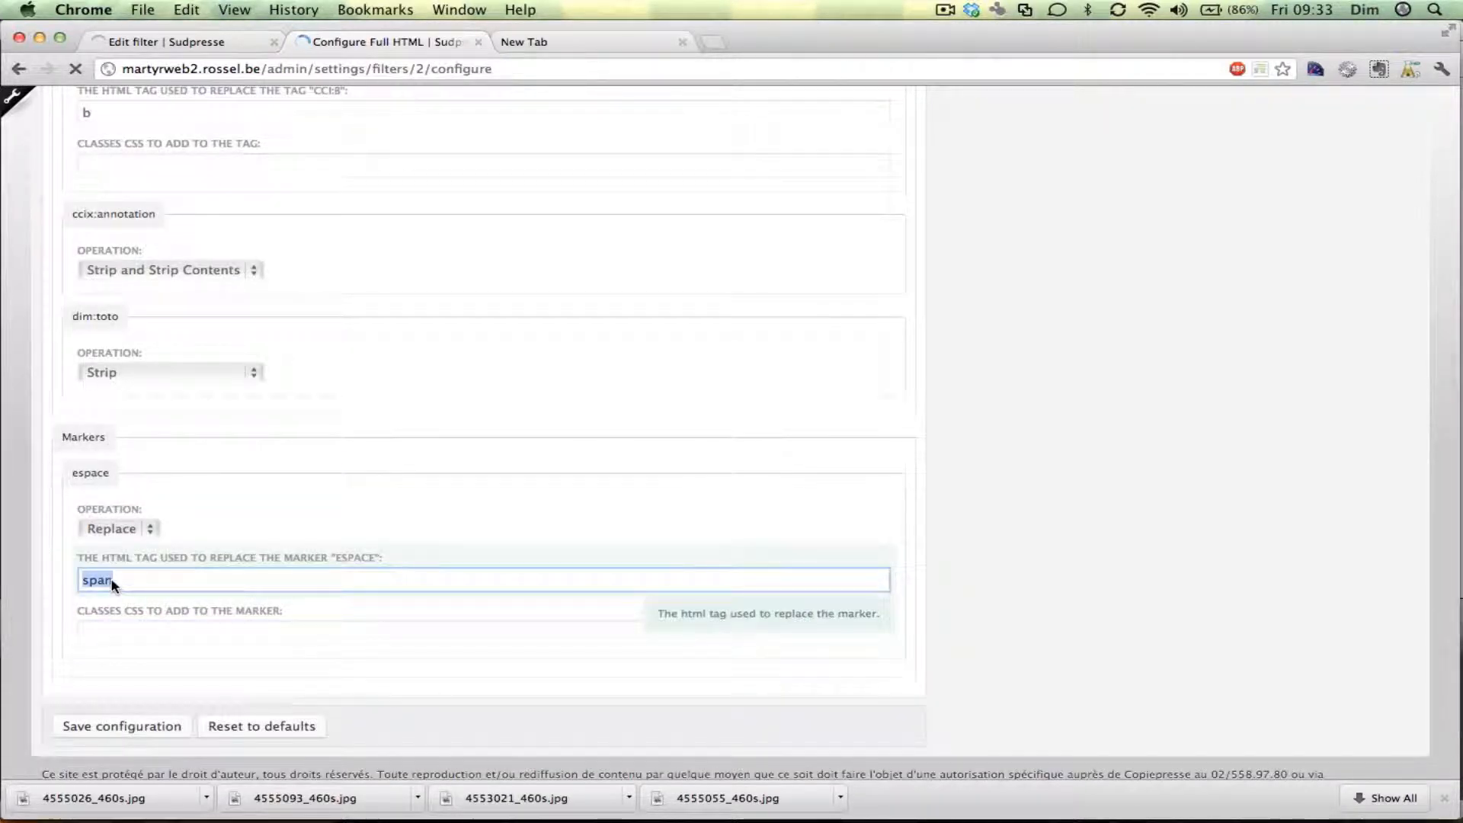
type("br")
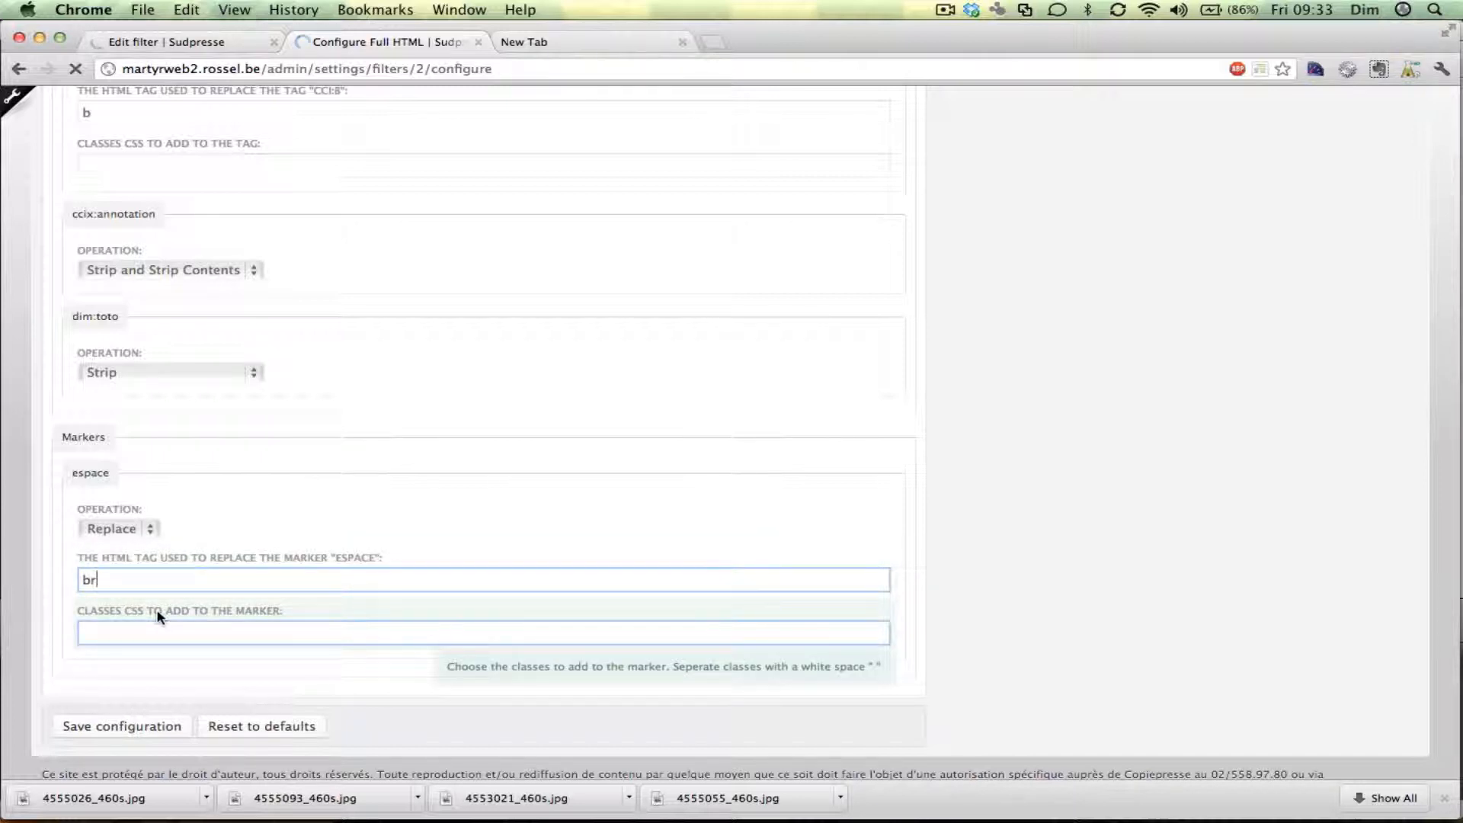
left_click(106, 726)
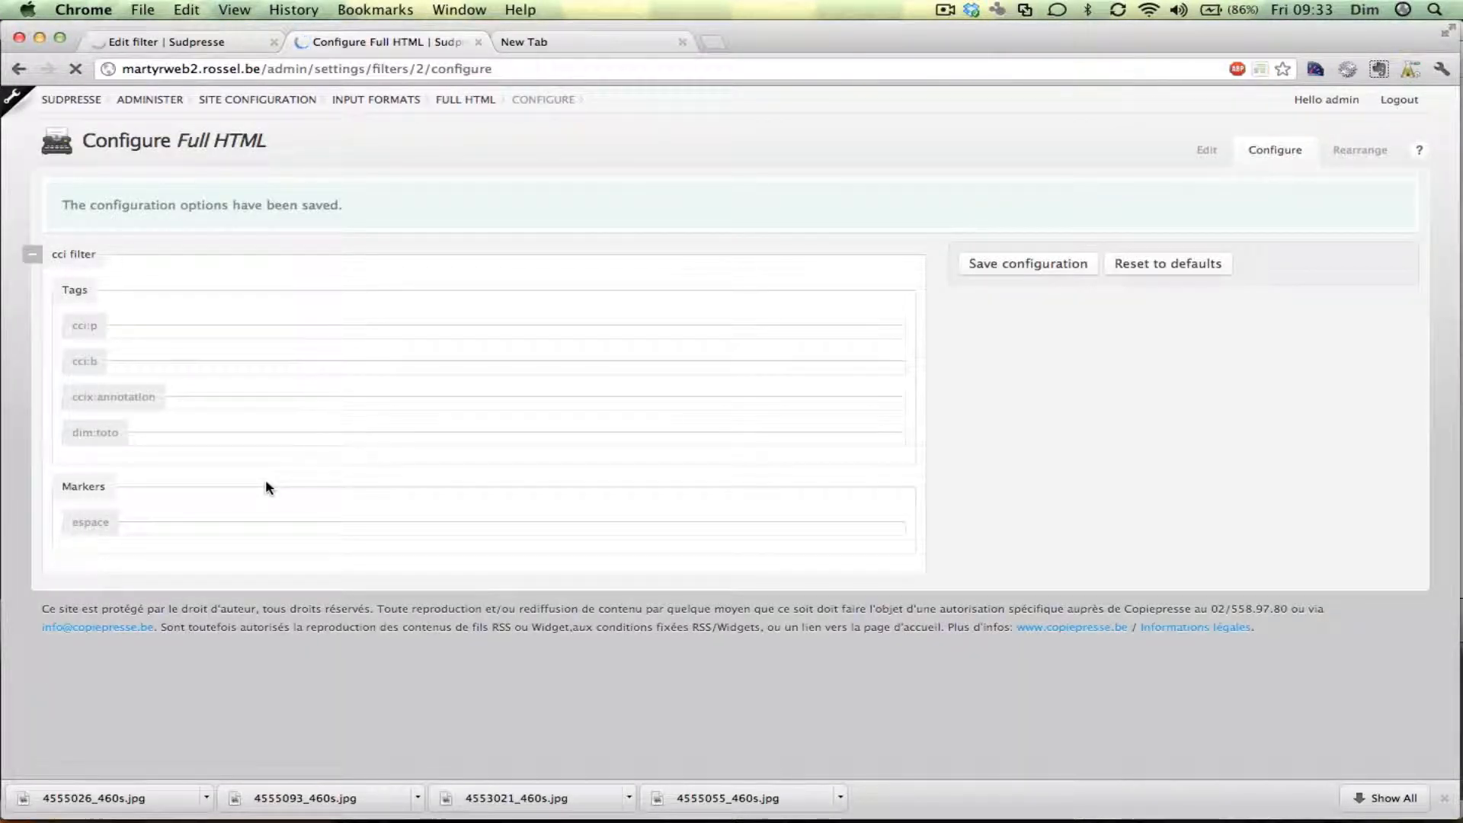
From the site's content administration, open the article "JUSTICE TOULOUSE PRISE O, 0706" for editing and show its main content fields
left_click(151, 101)
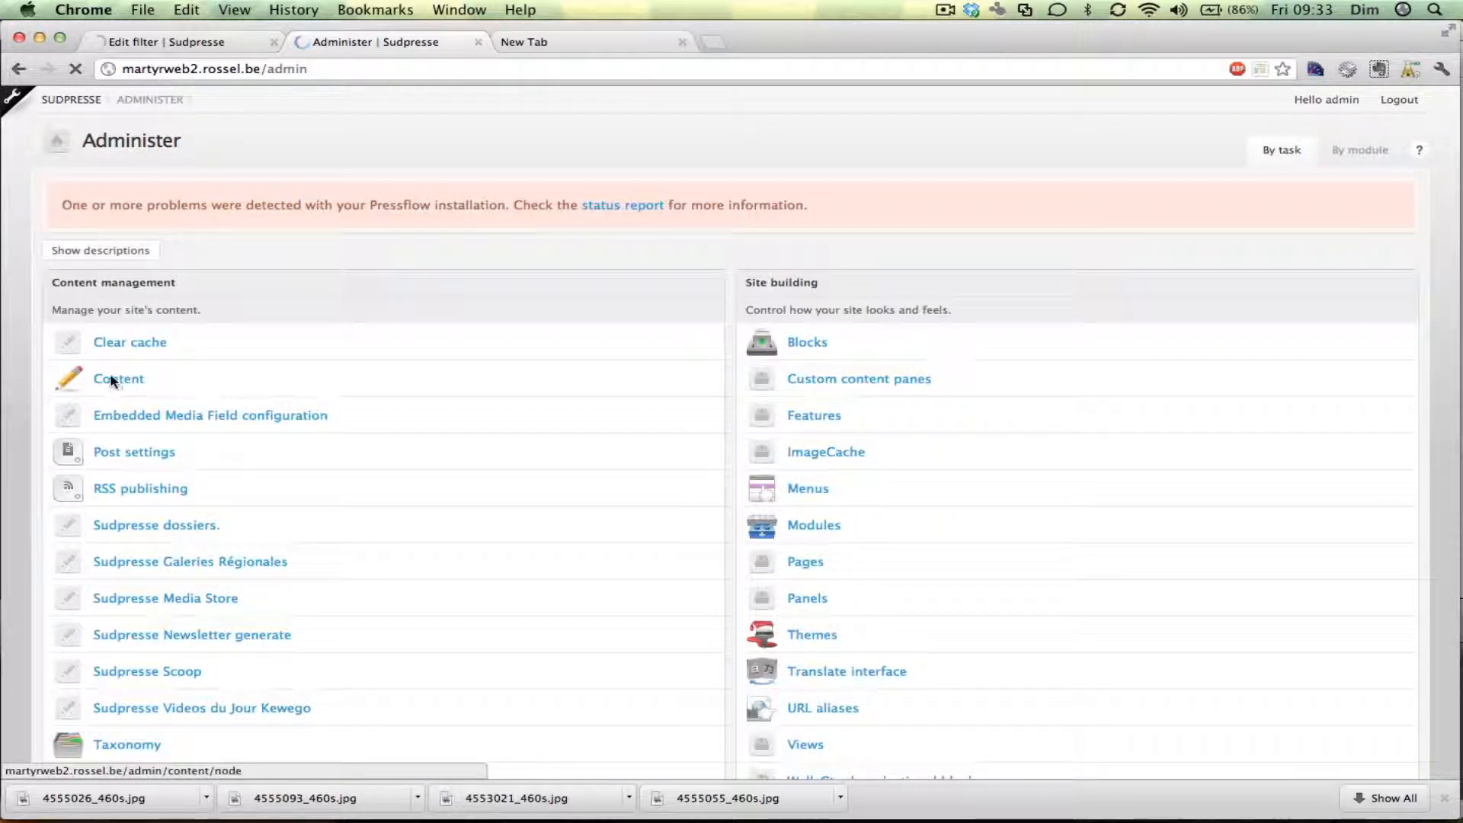
left_click(111, 379)
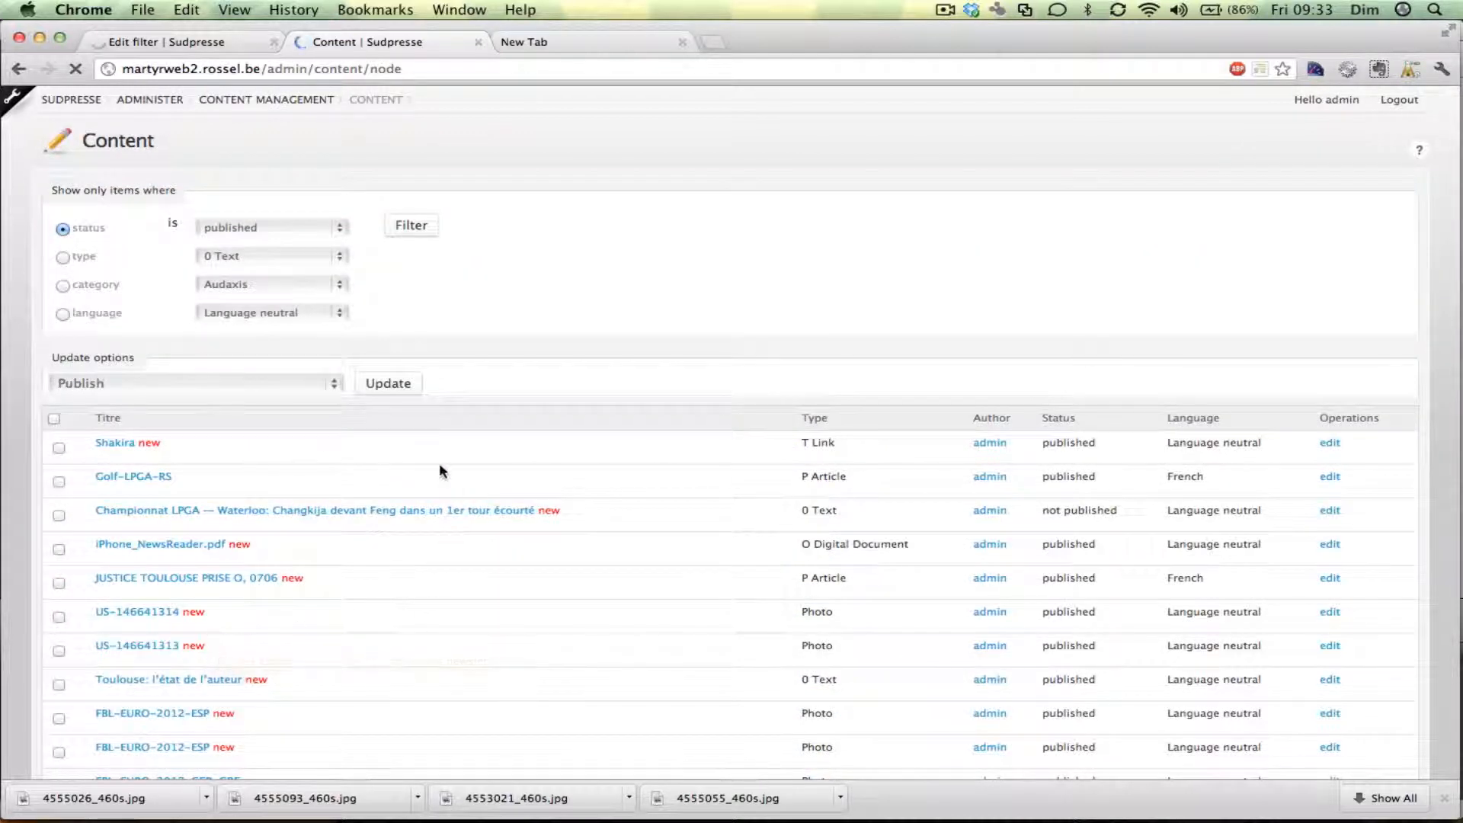
scroll(332, 448, "down", 1)
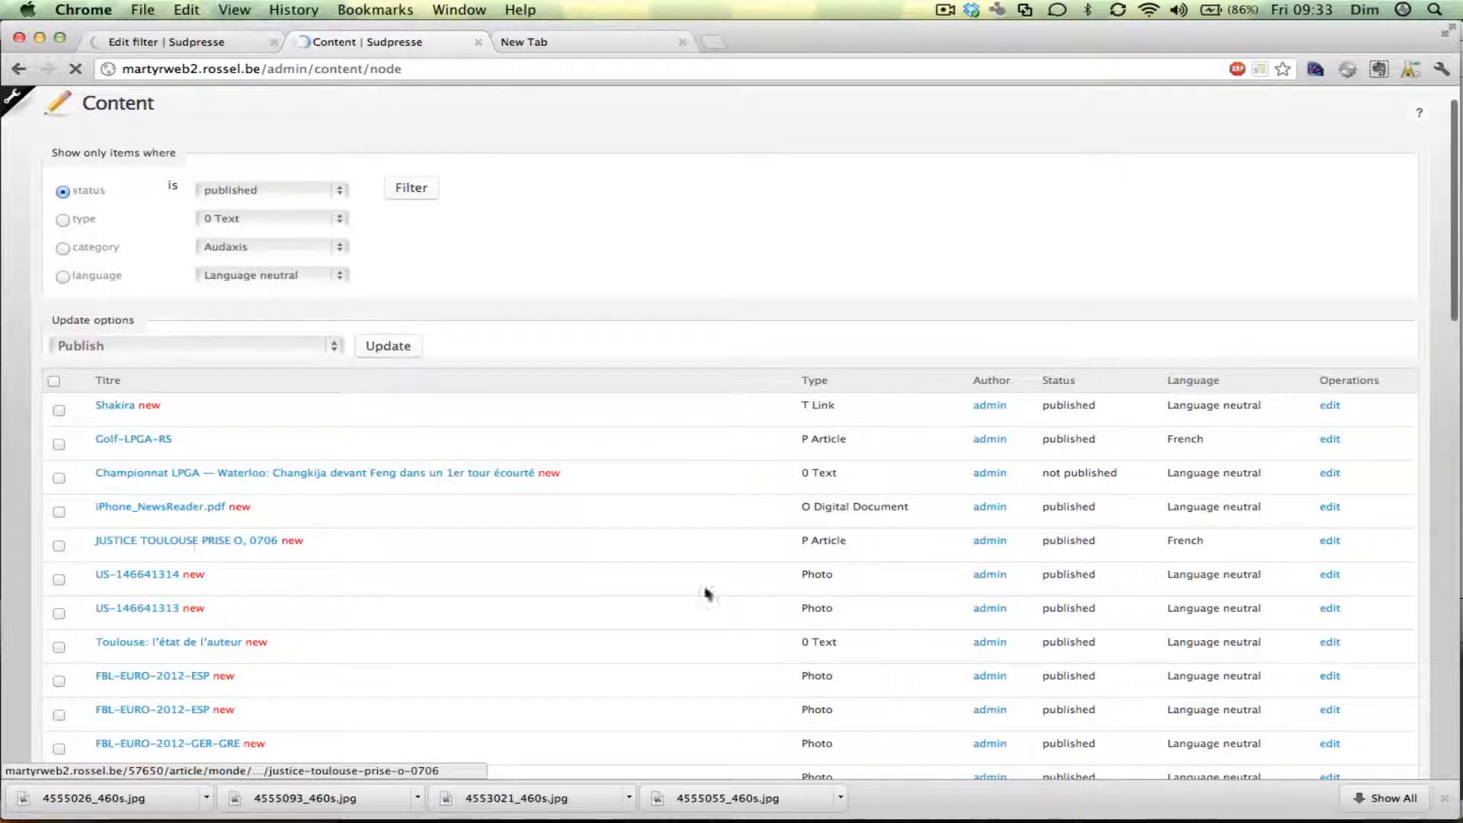
left_click(1327, 542)
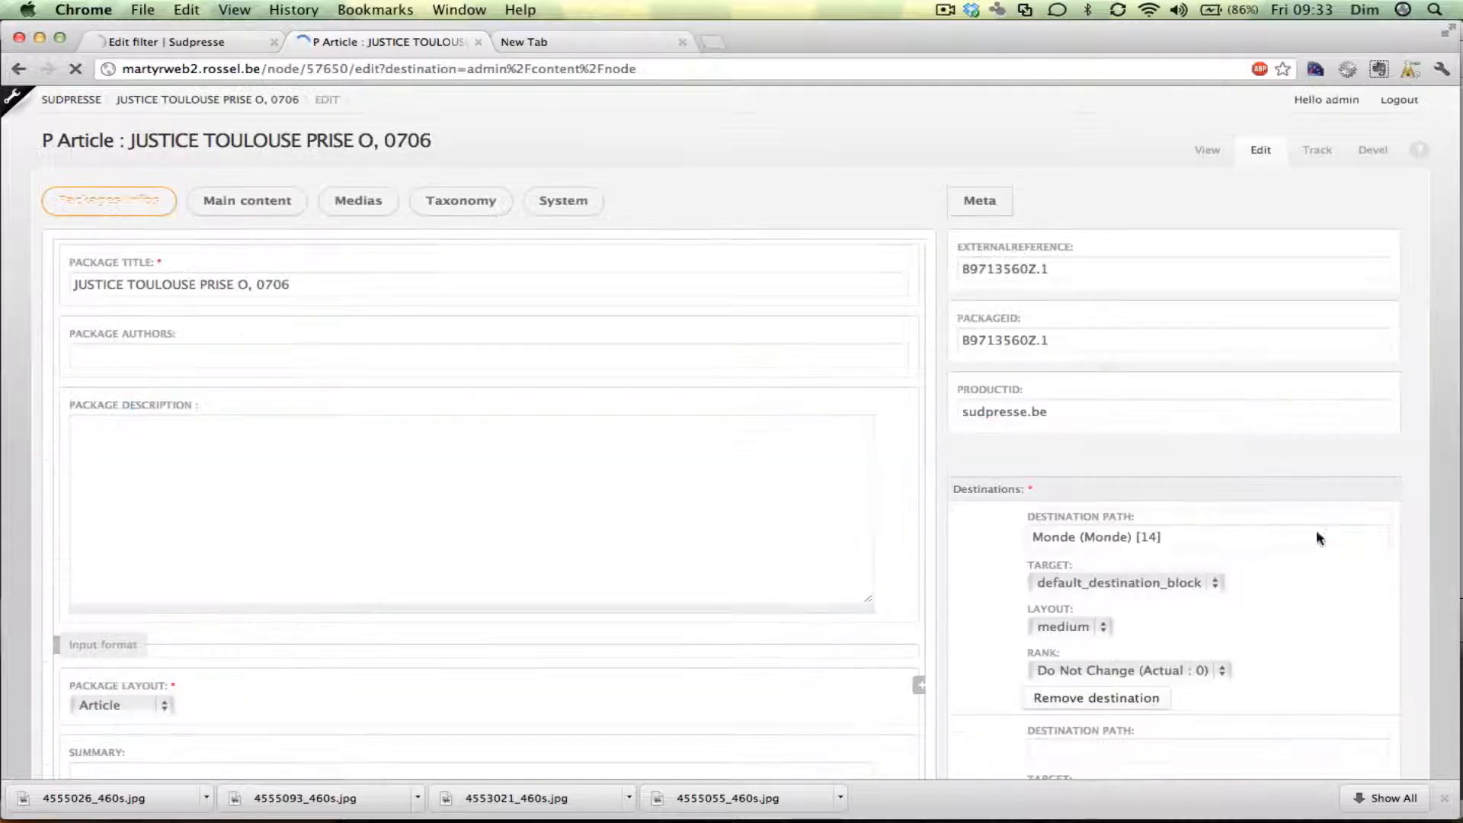
left_click(260, 197)
scroll(226, 460, "down", 5)
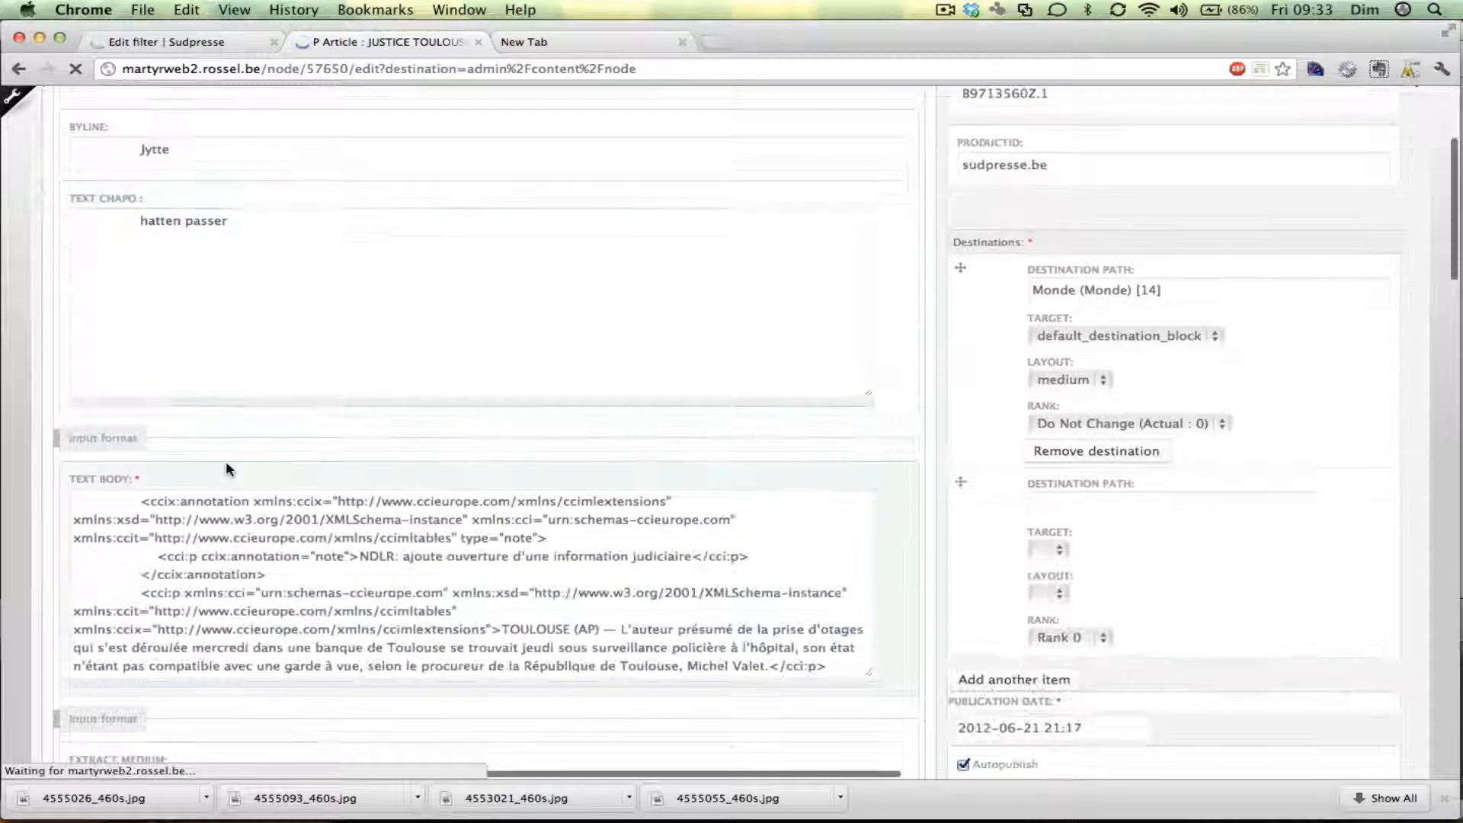
Insert an opening <ccix:annotation> tag on its own line at the start of the text body and copy it
left_click(140, 506)
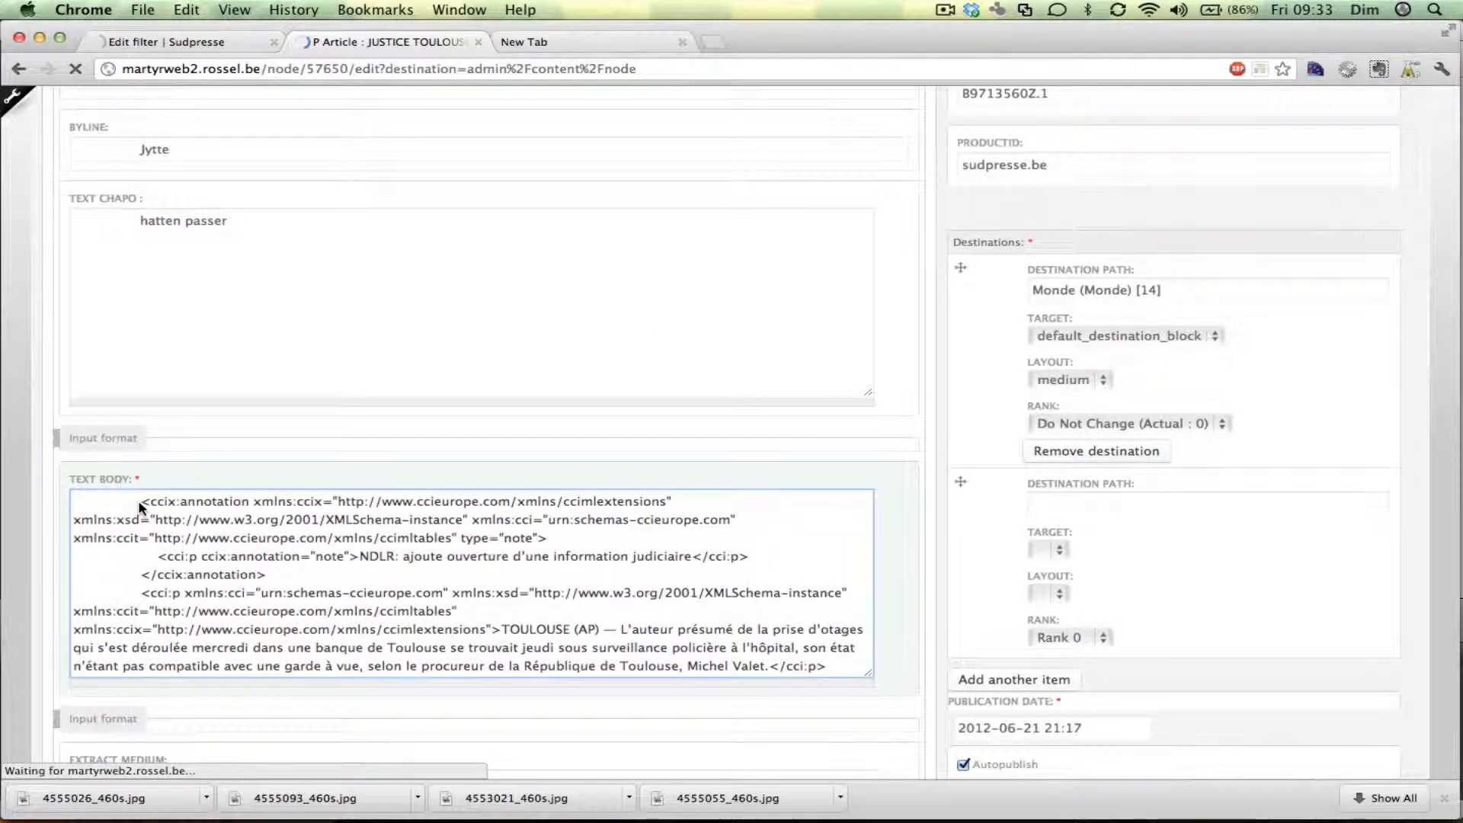
key("Return")
key("Return")
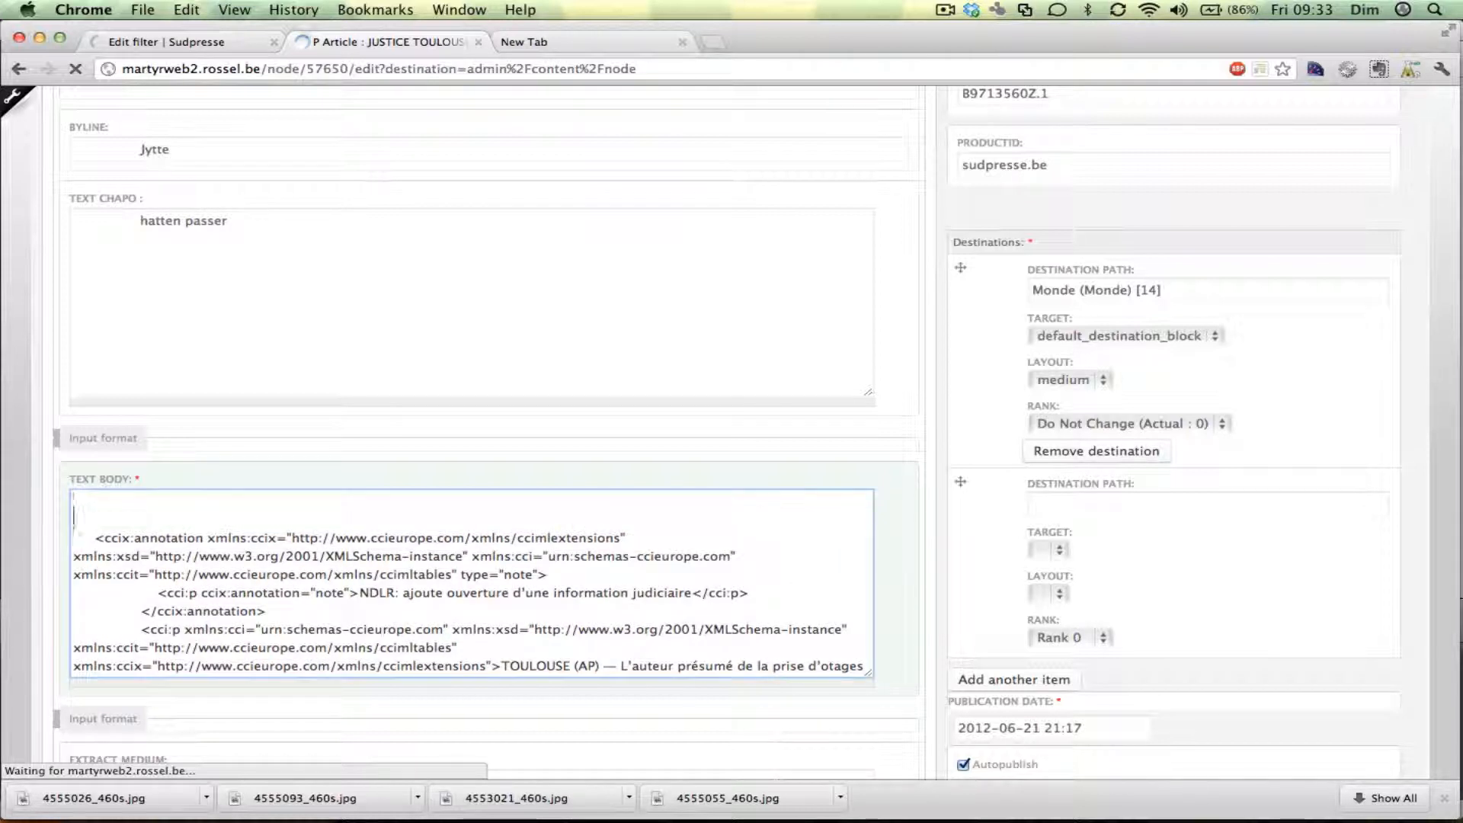
type("<ccix:a")
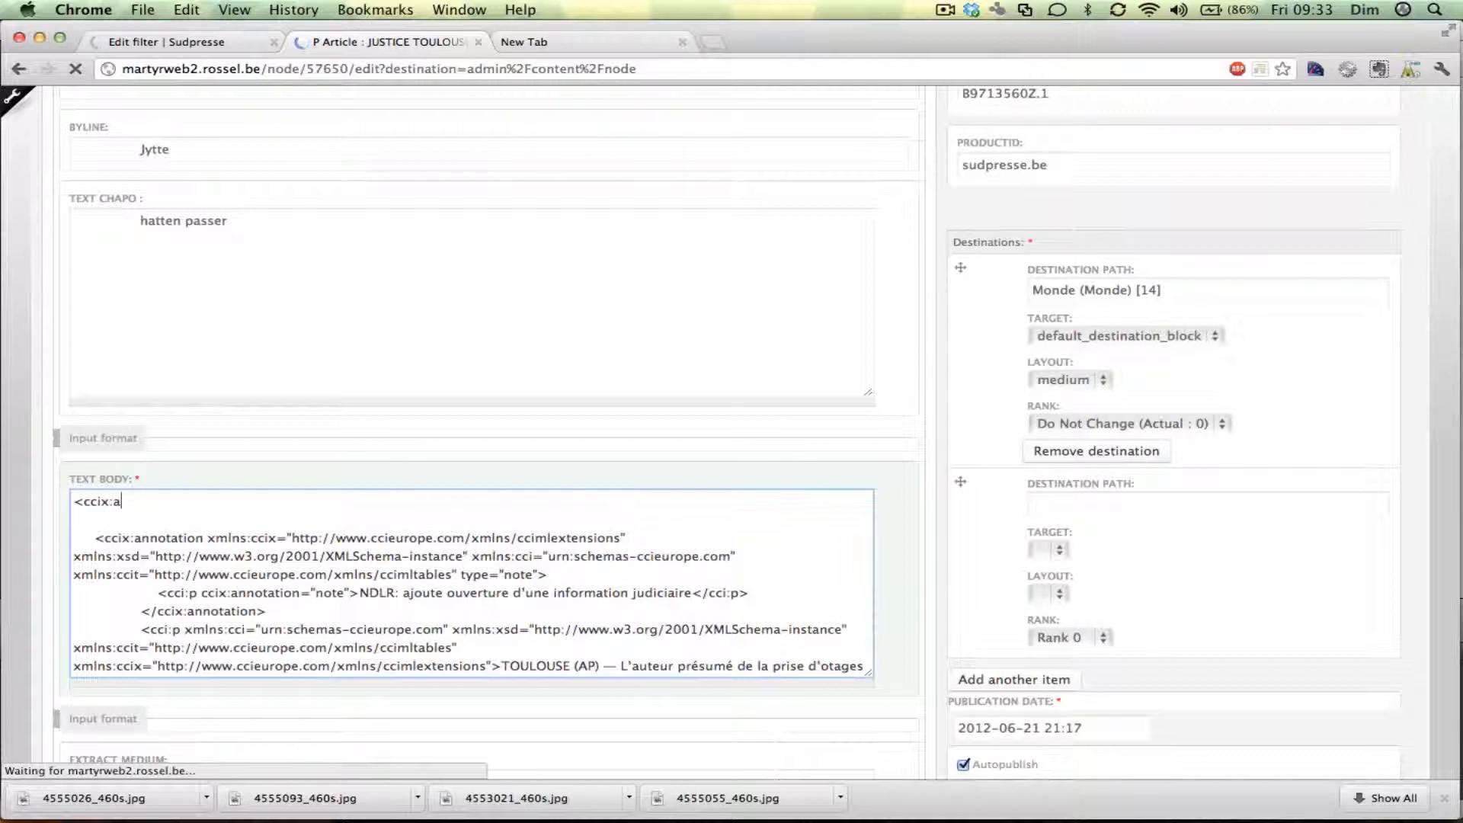
type("nnotation>")
key("super+shift+Left")
key("super+c")
key("Right")
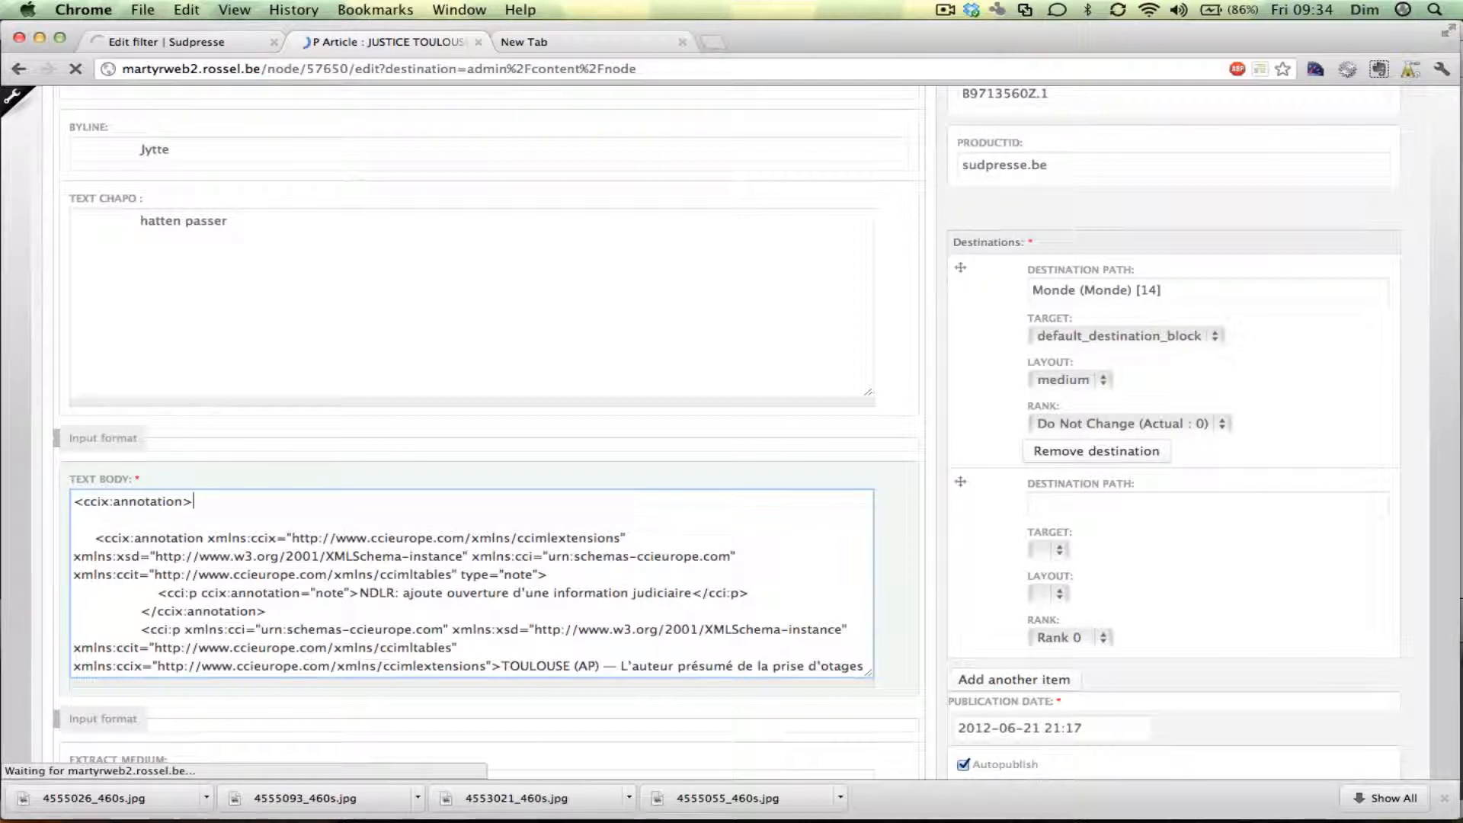
Paste the copied tag right after the opening one and turn it into the closing tag </ccix:annotation>
key("super+v")
key("Left")
key("Left")
key("Left")
key("Left")
key("Left")
key("Left")
key("Left")
key("Left")
key("Left")
key("Left")
key("Left")
key("Left")
key("Left")
key("Left")
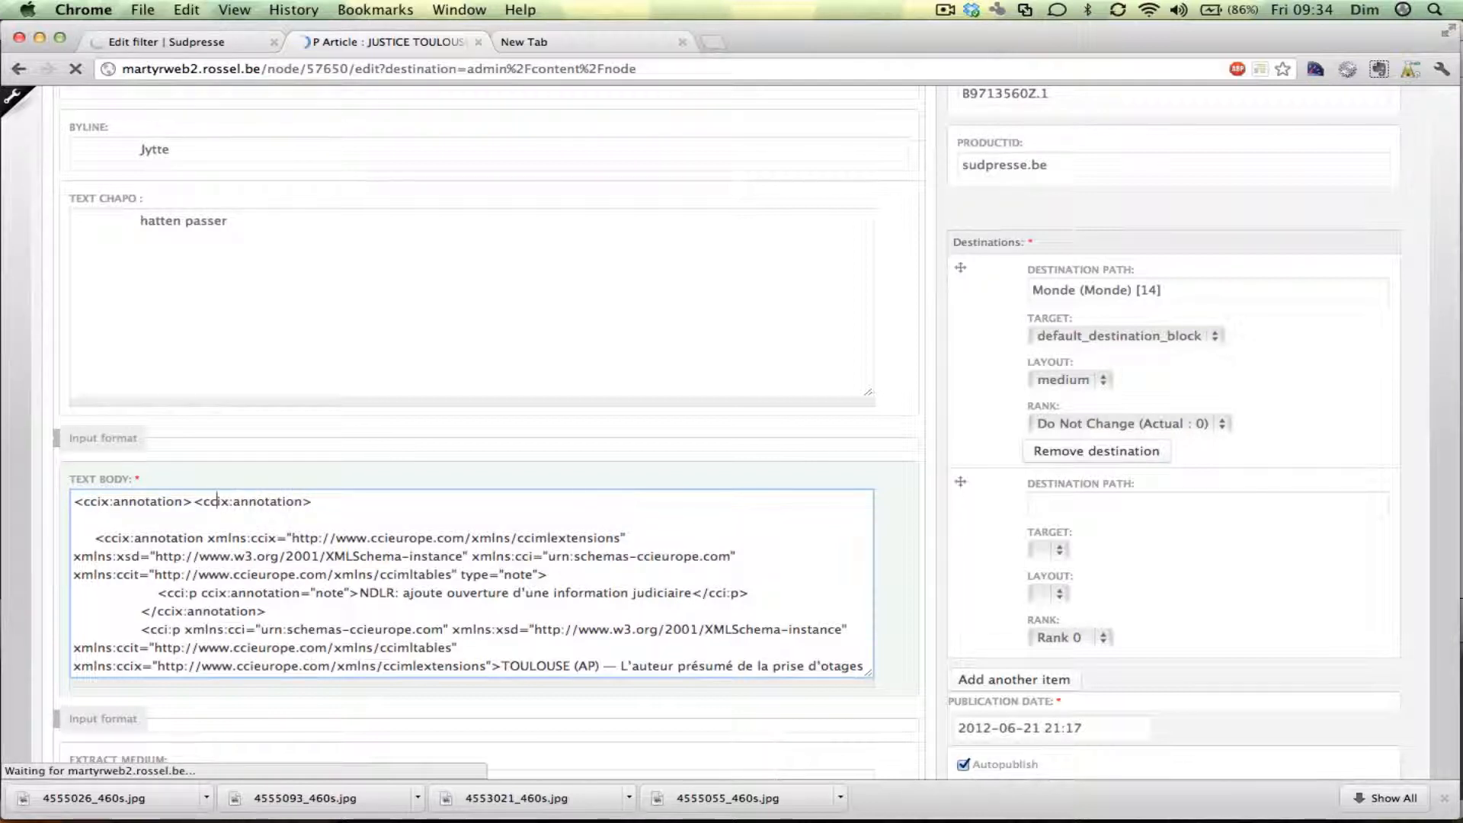
type("/")
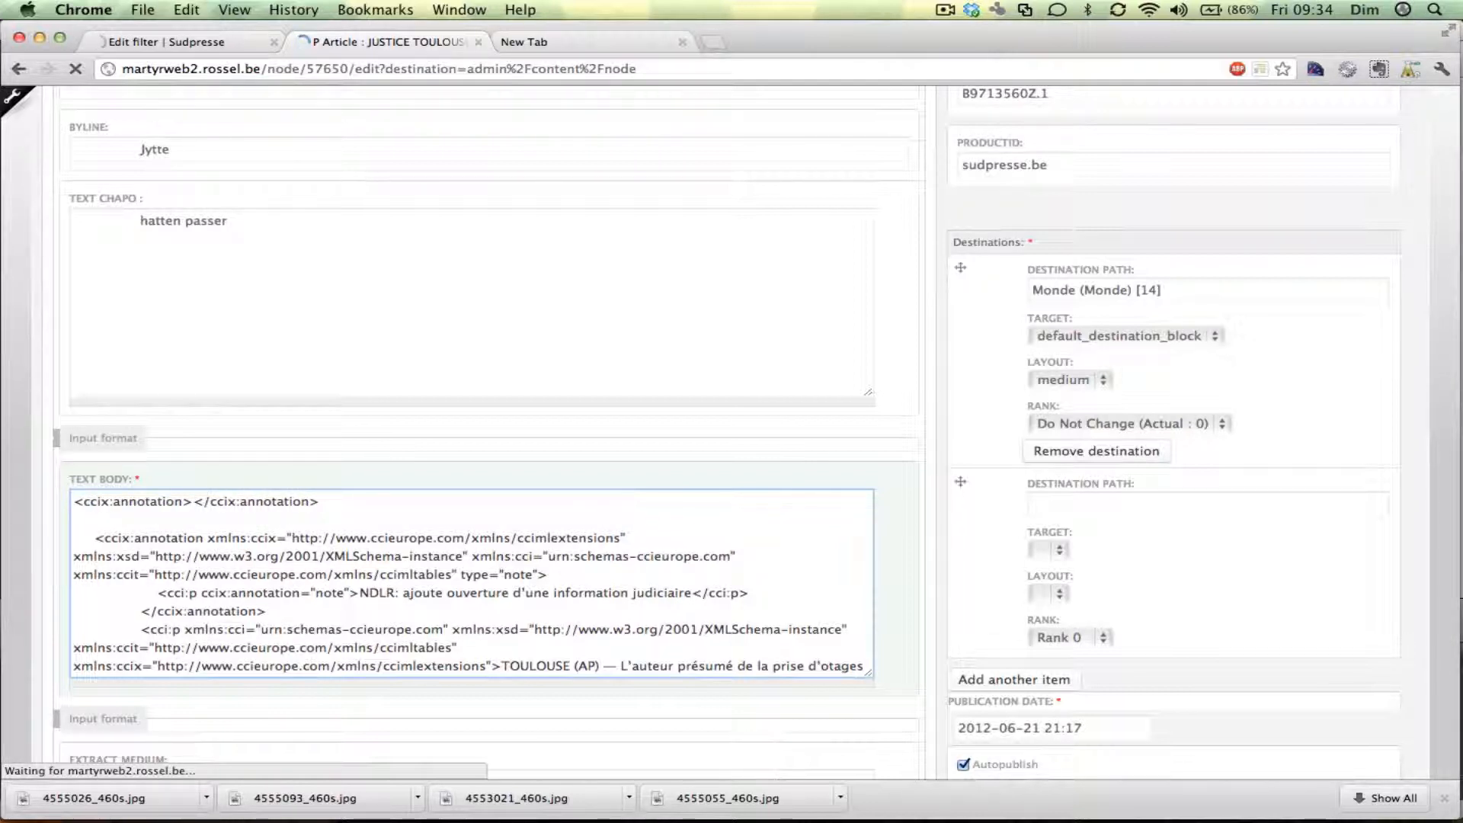
Write "Ceci est une annotation et ne devrait pas s'afficher" between the new annotation tags
type("Ceci est une")
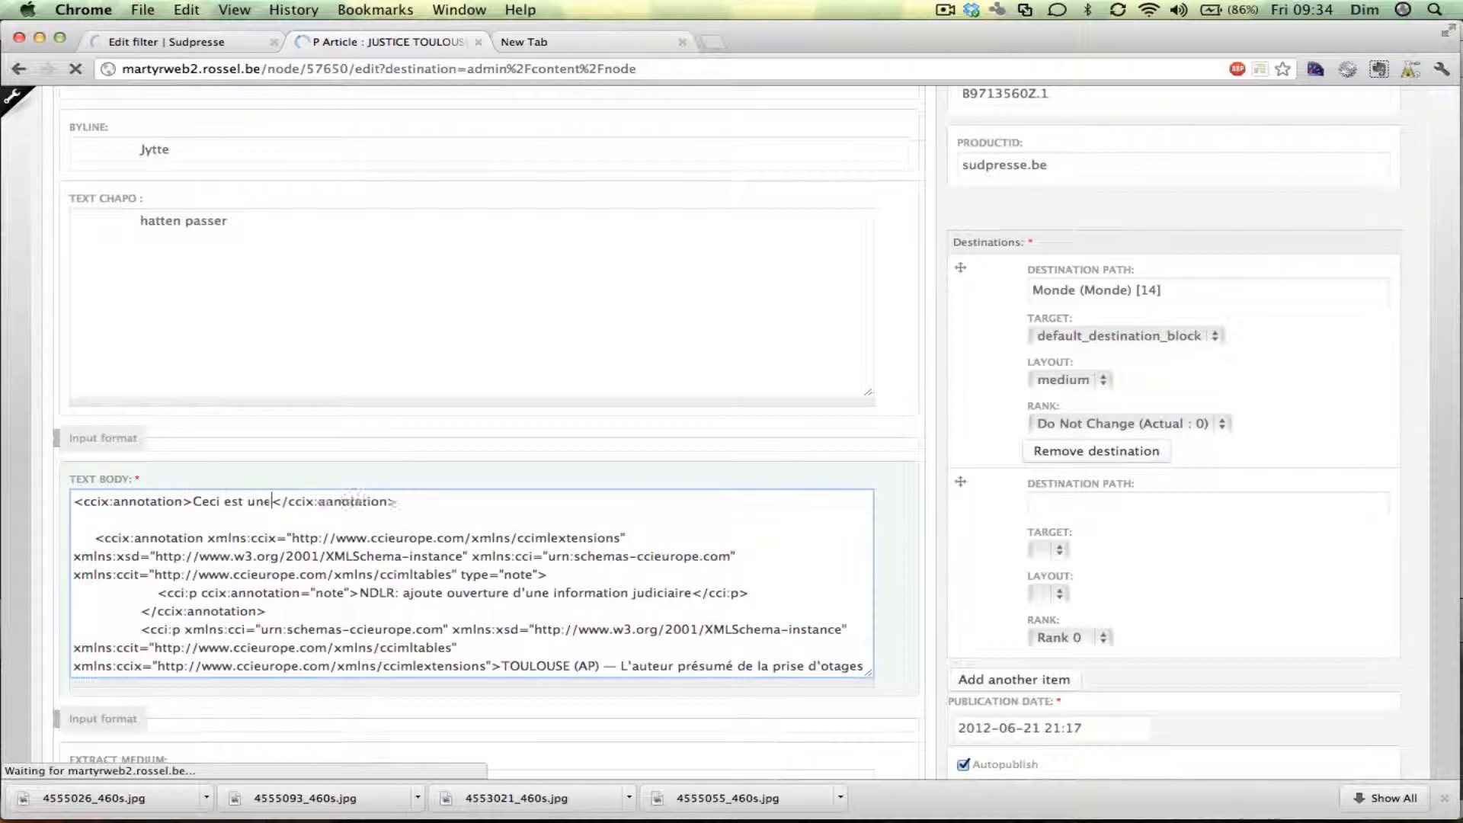
type(" annotation e")
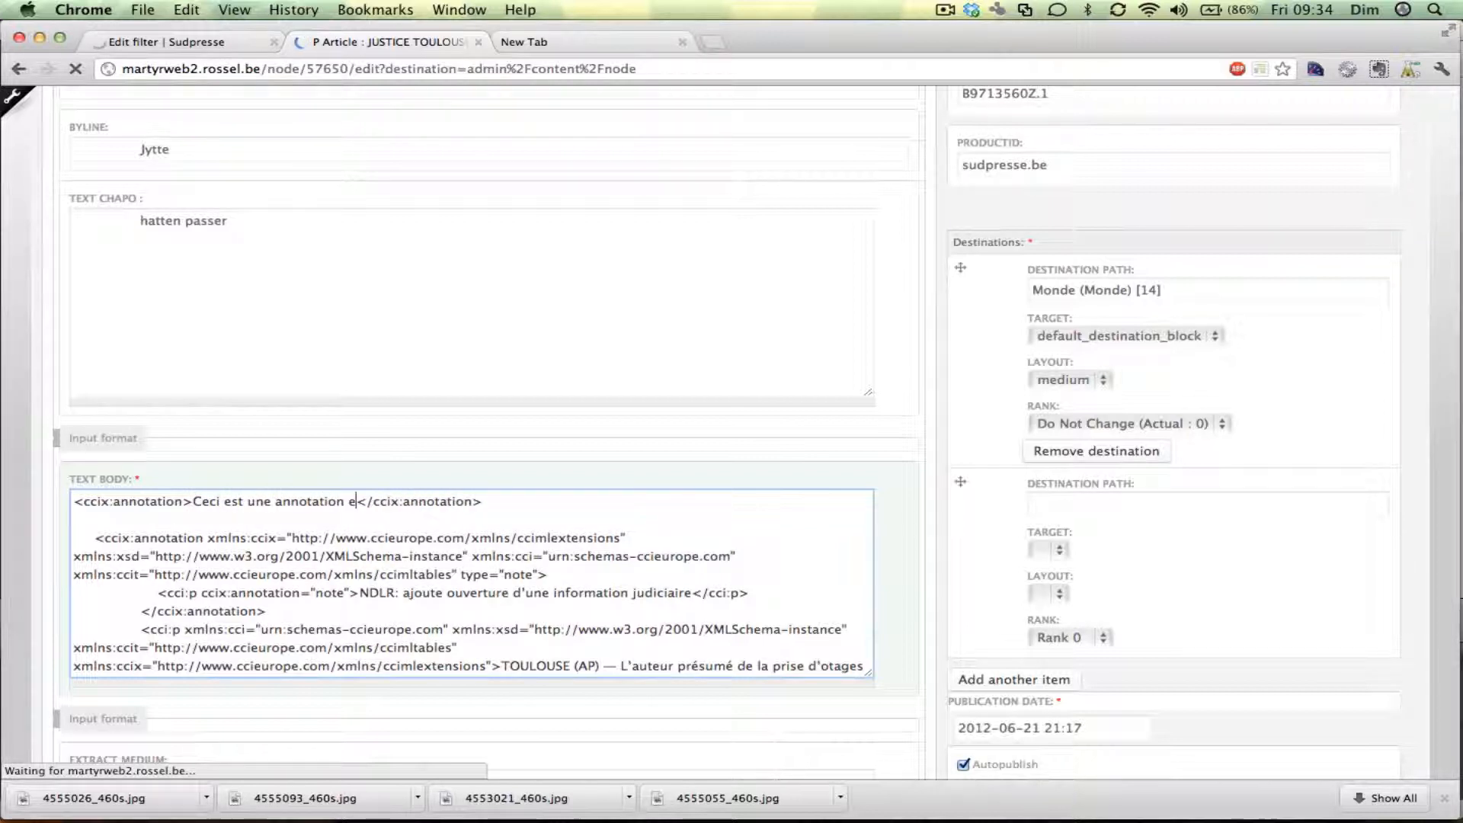
type("t ne devrait p")
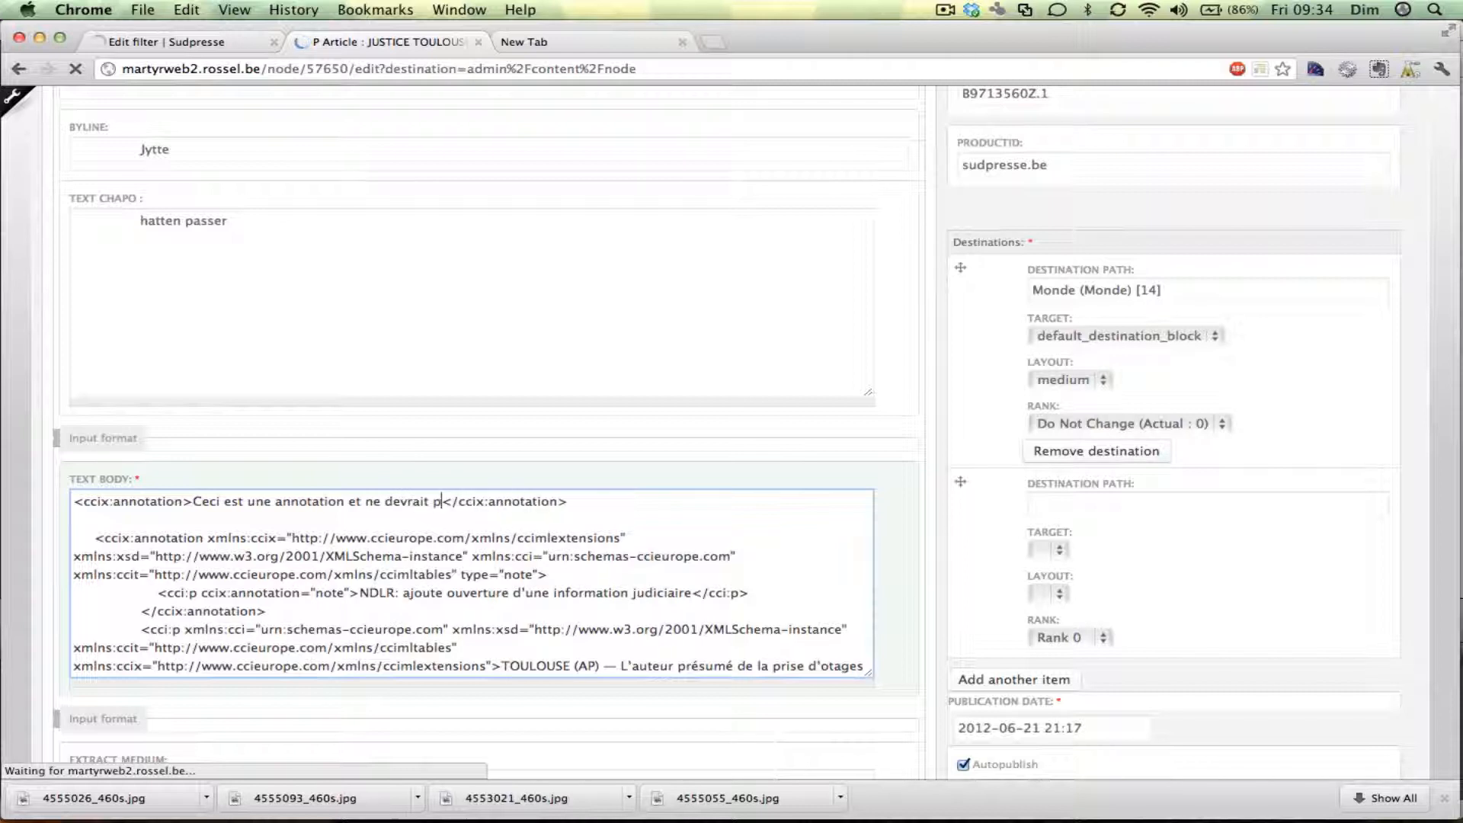
type("as s'afficher")
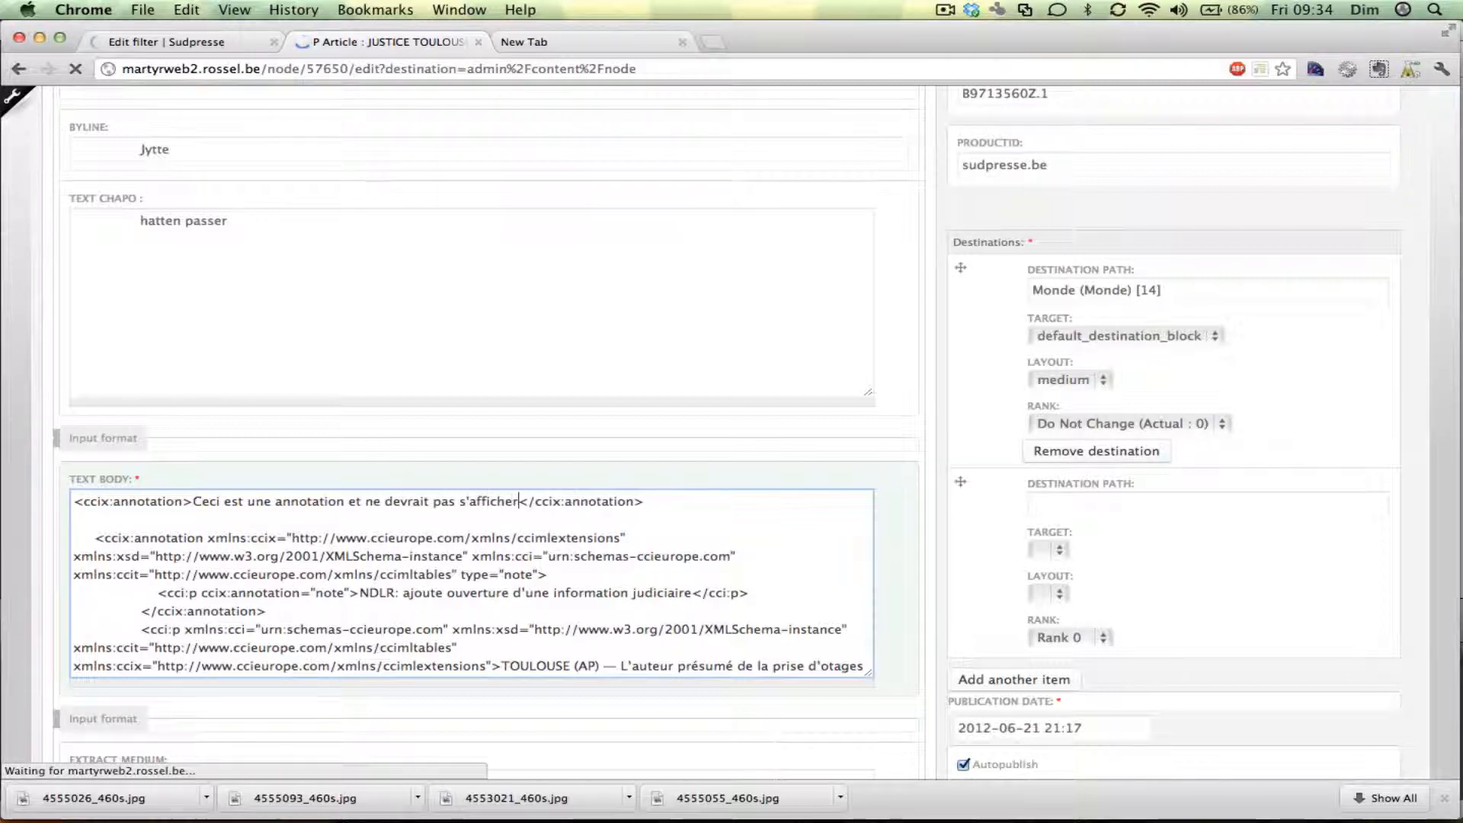
Add the line <cci:p>Ceci est un paragraphe</cci:p> below the annotation line, with both tags in lowercase
left_click(671, 501)
key("Return")
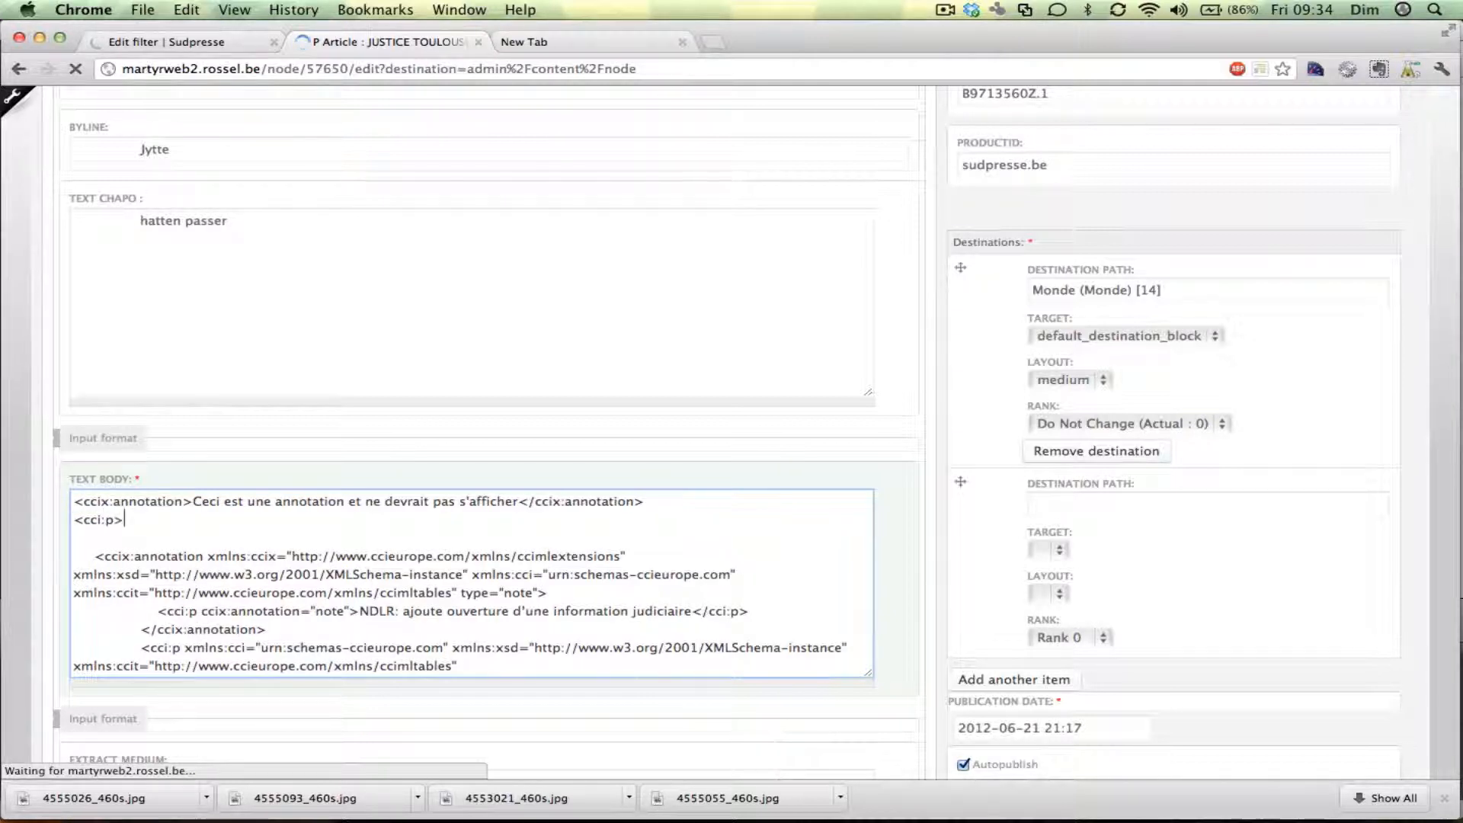
type("<cci:p> </CCI:P>")
key("shift+Left")
key("shift+Left")
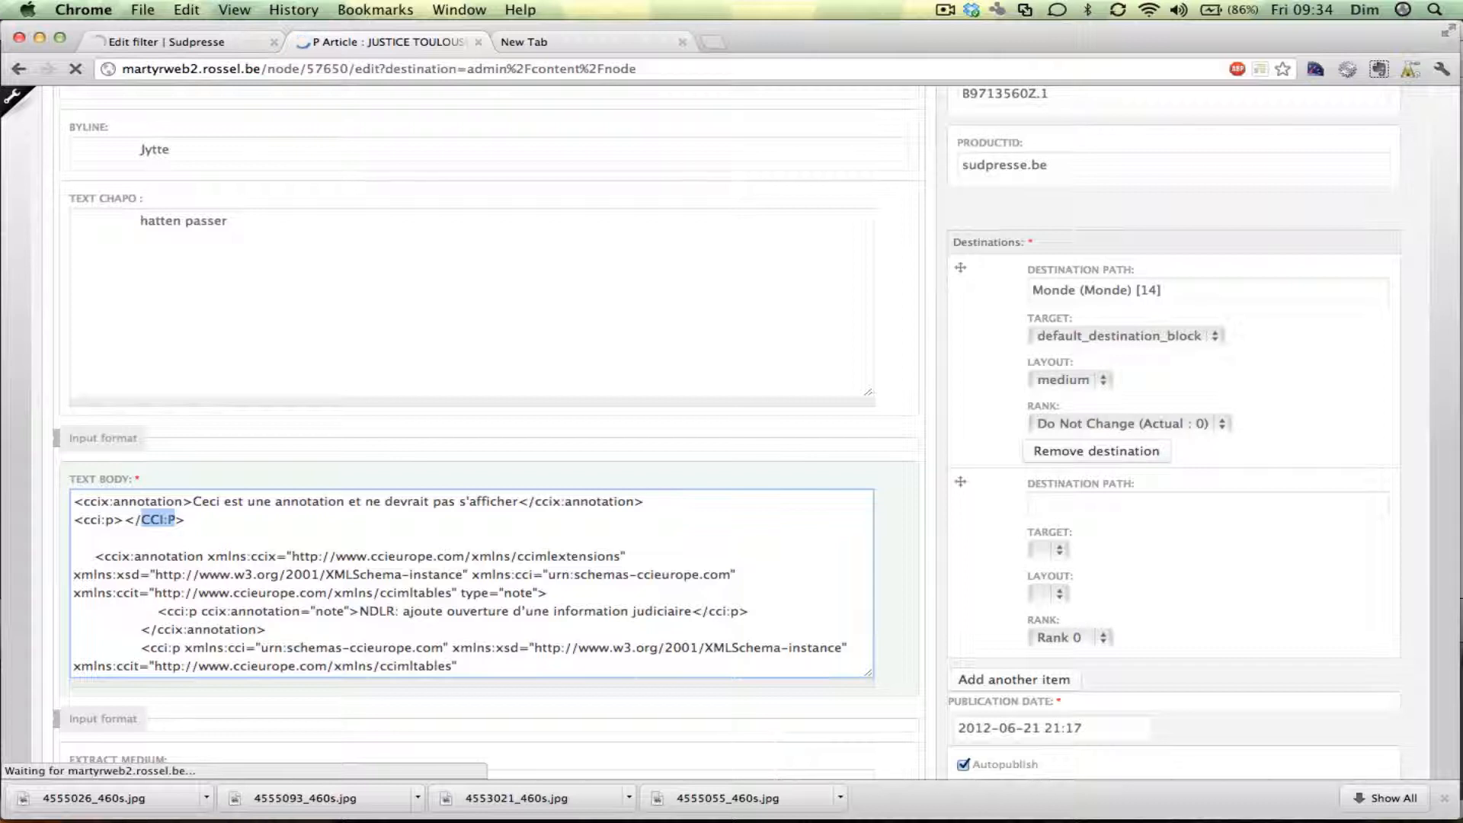
type("cci:p>")
type("Ceci est un")
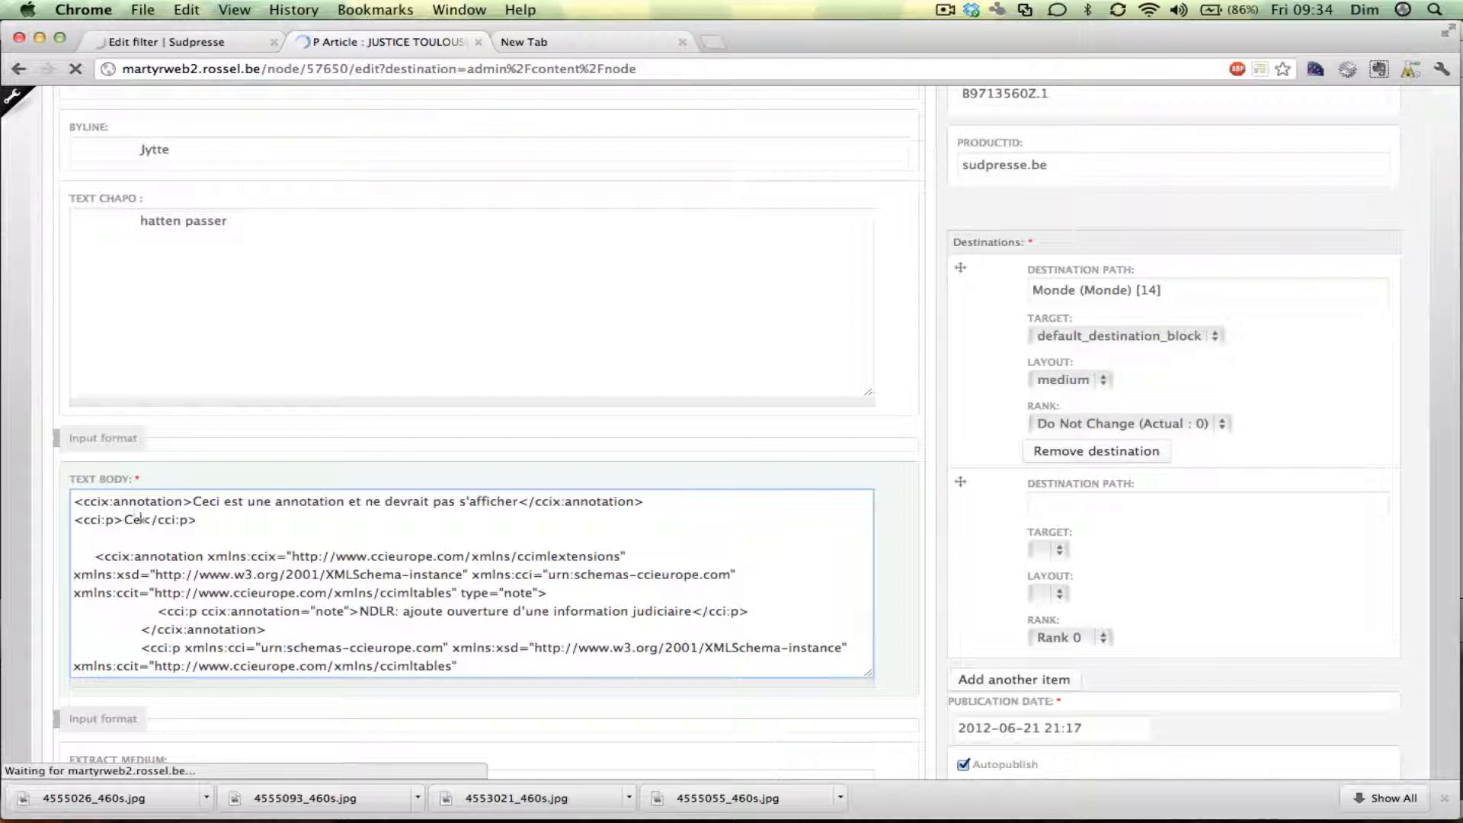
type(" paragraph")
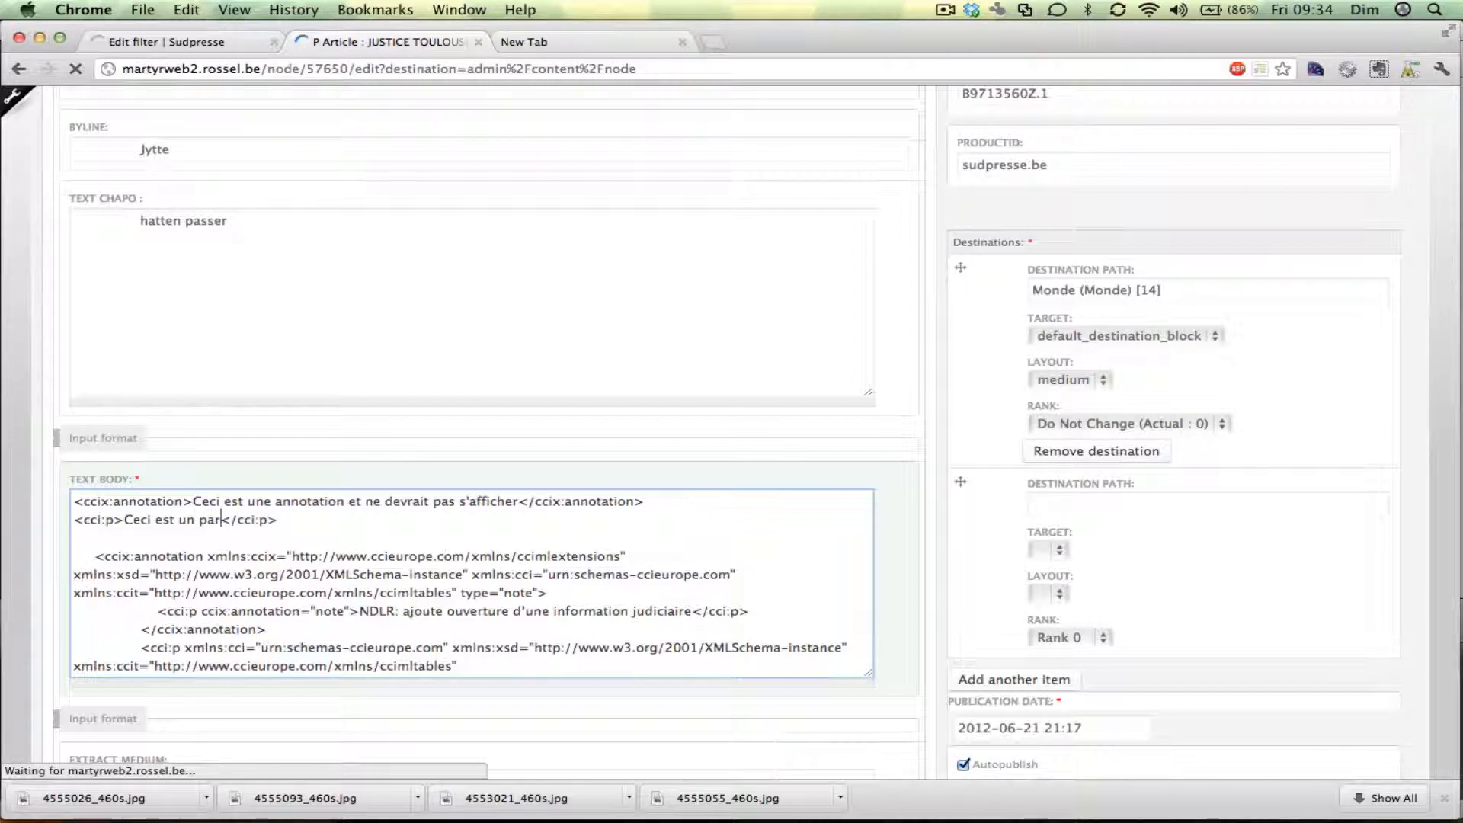
type("e")
Duplicate the cci:p paragraph line and change the copy's opening and closing tags to cci:b
triple_click(266, 524)
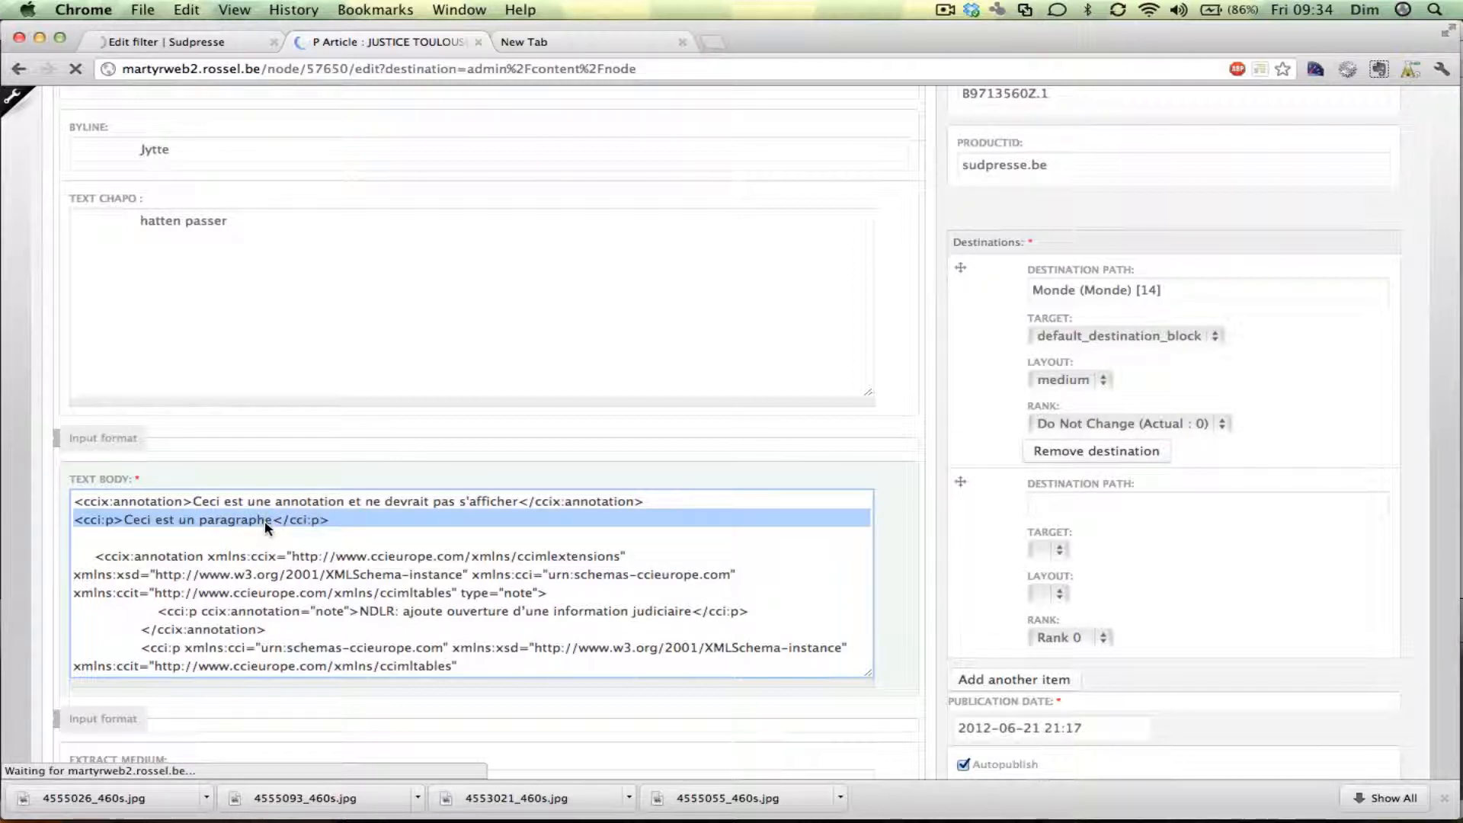
key("super+c")
key("Right")
key("super+v")
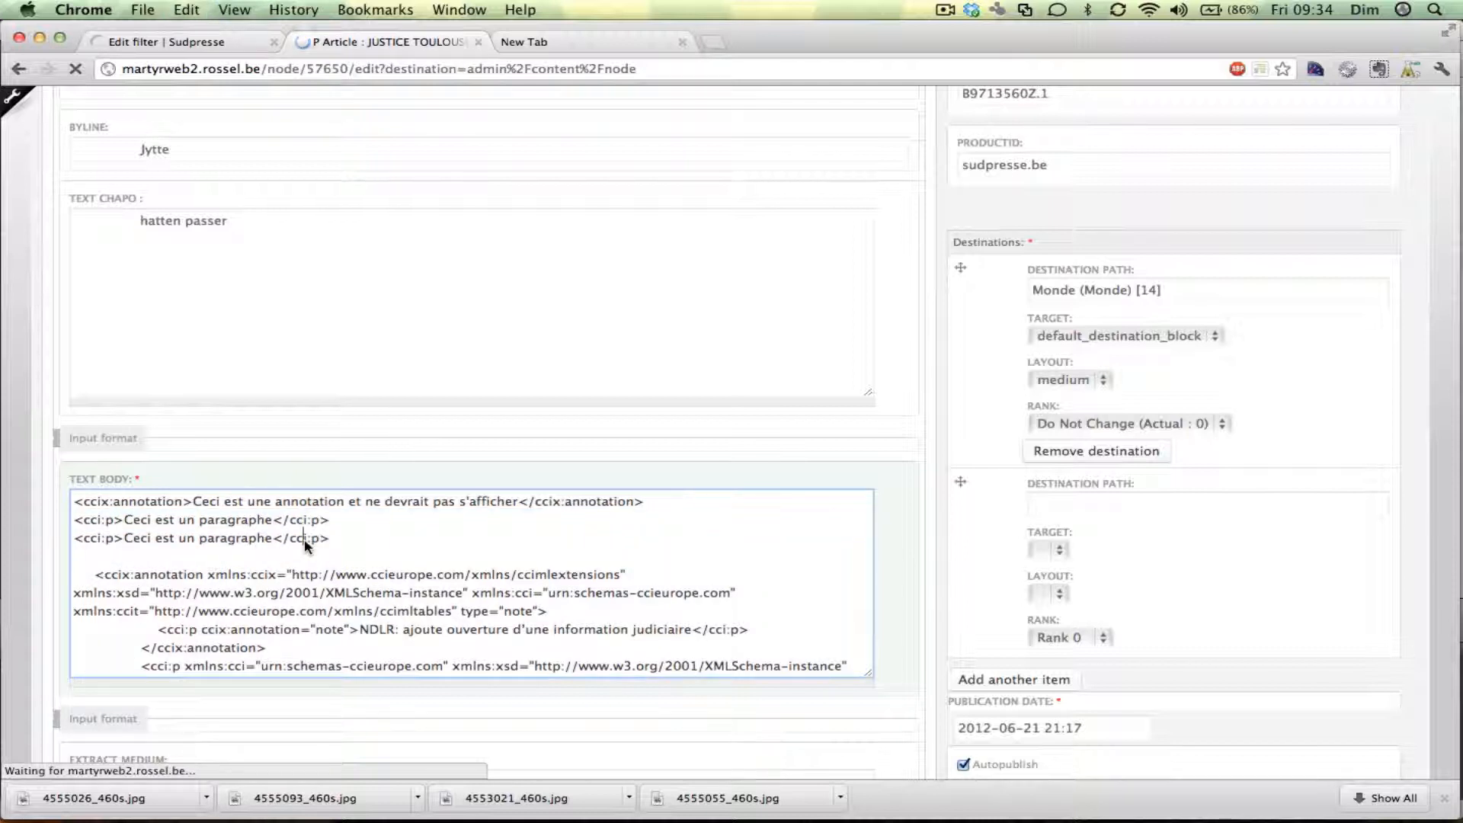
left_click_drag(312, 538, 323, 538)
type("b")
left_click(104, 538)
Add an <espace/> marker on a new line below the cci:b line
left_click(341, 538)
key("Return")
type("<e")
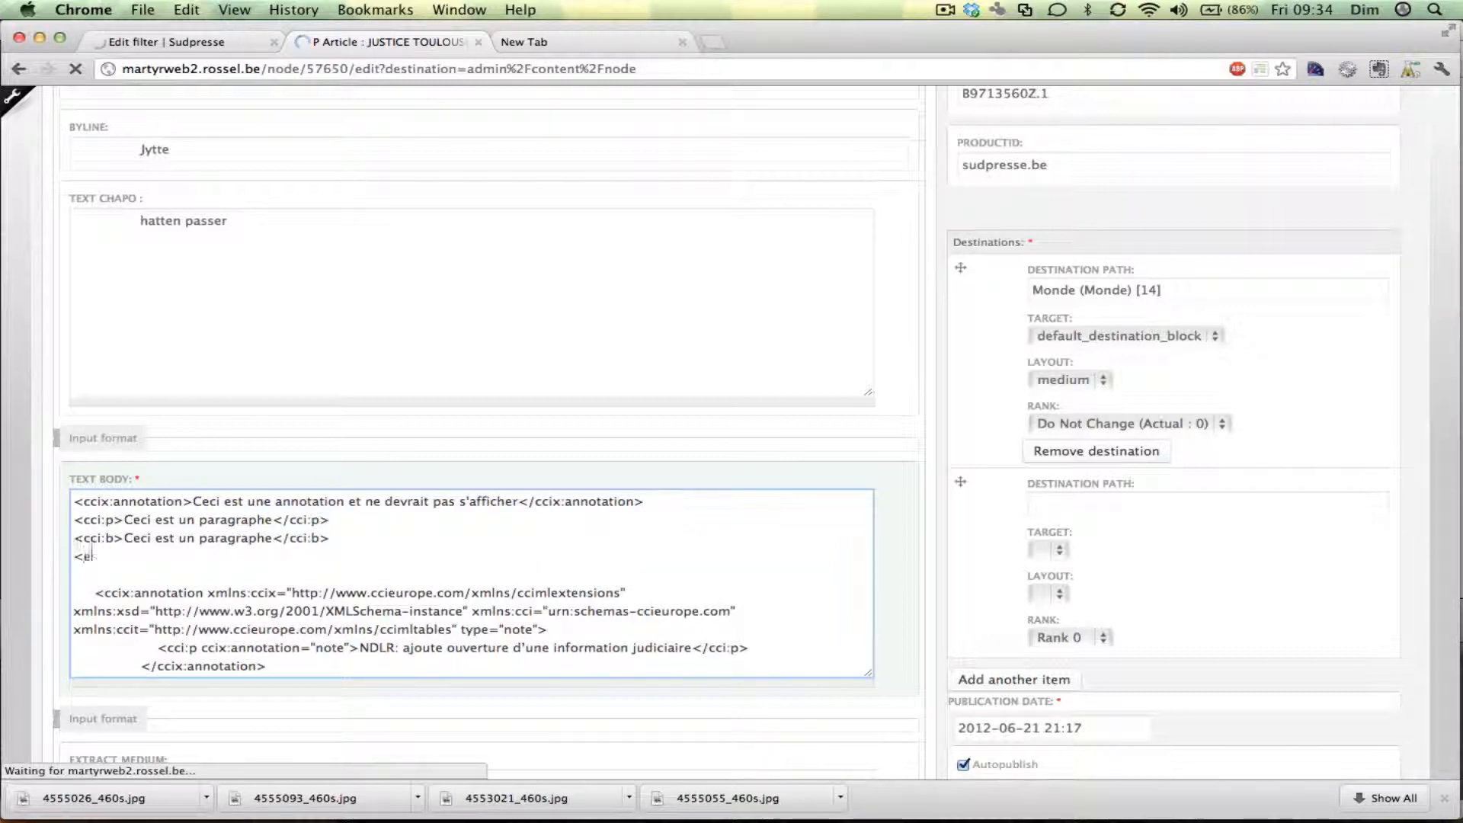
type("space/>")
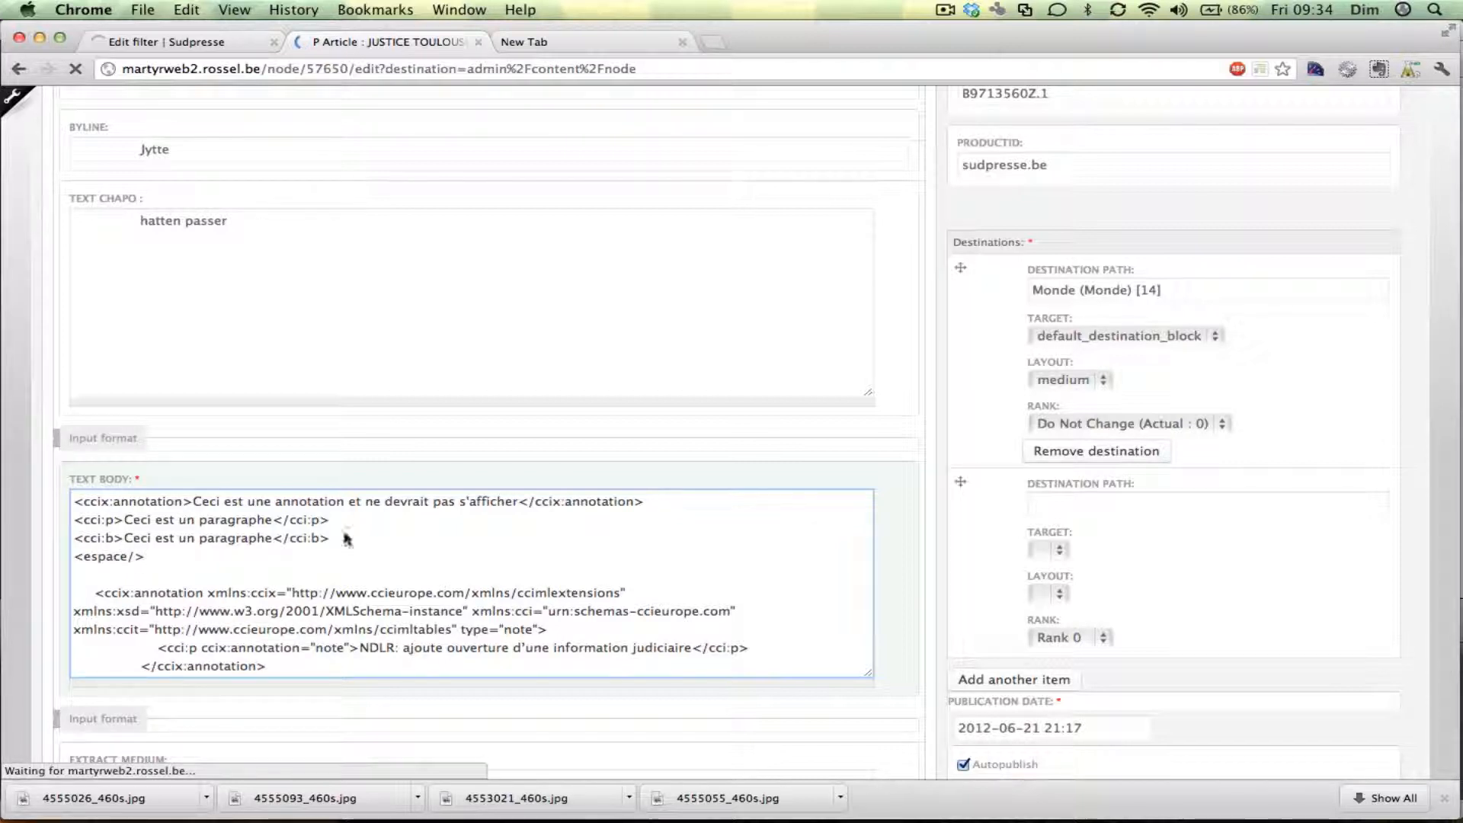
Add the line <dim:toto>Ce contenu devrait apparaitre</dim:toto> below the espace marker
key("Return")
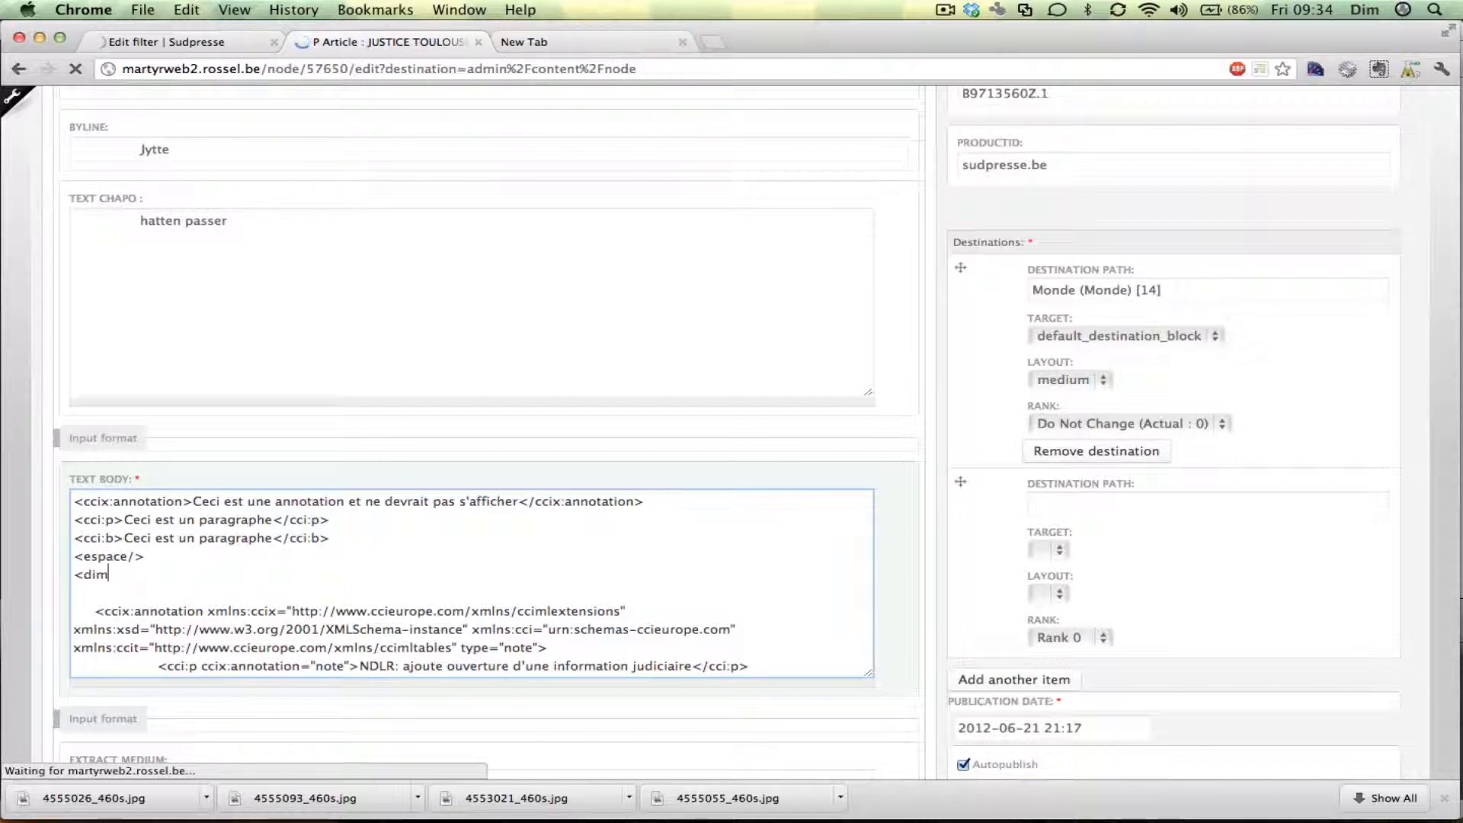
type("<dim:toto></")
type("dim")
type("Ce contenu de")
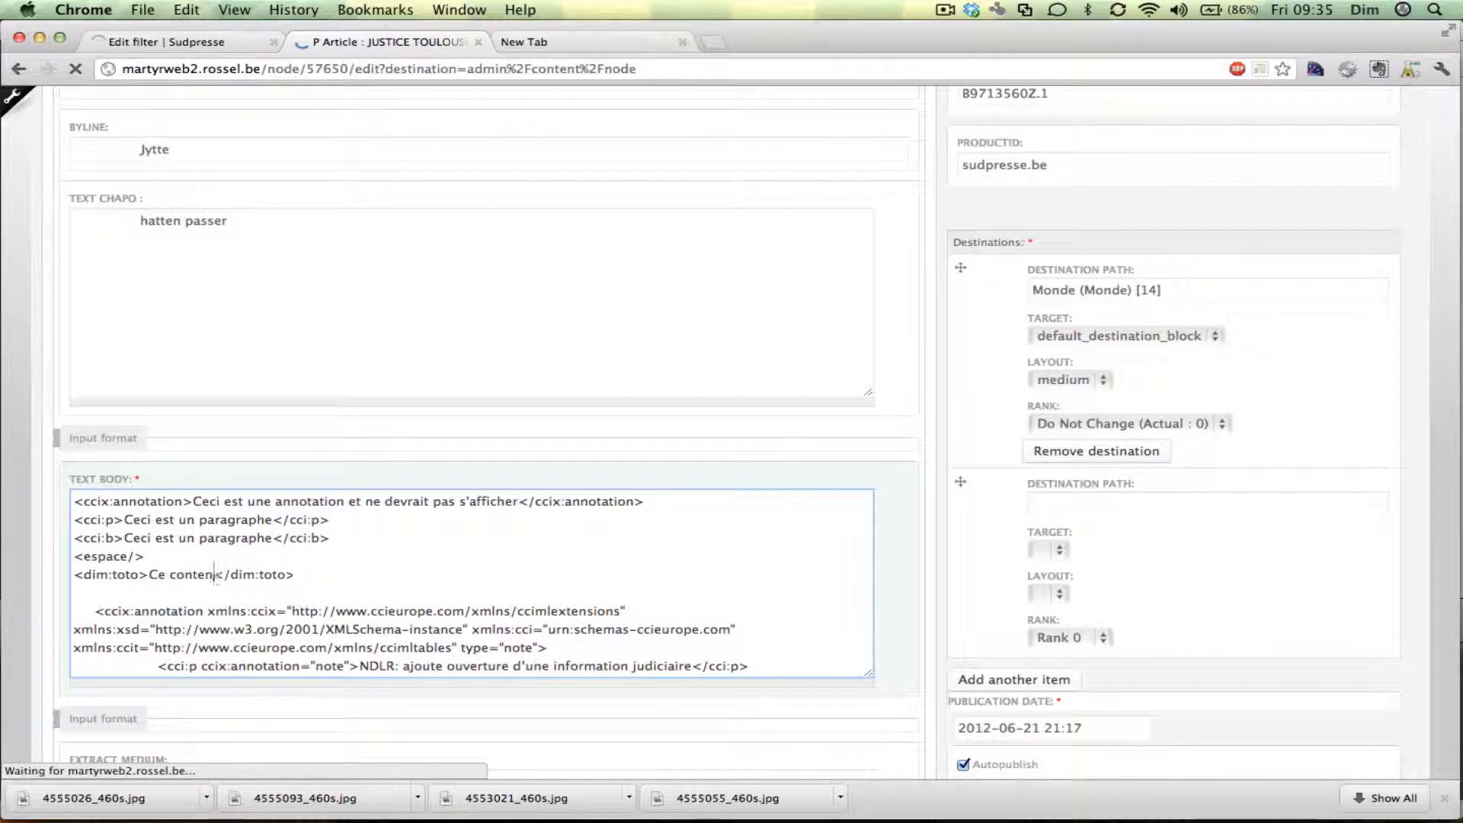
type("vrait apparait")
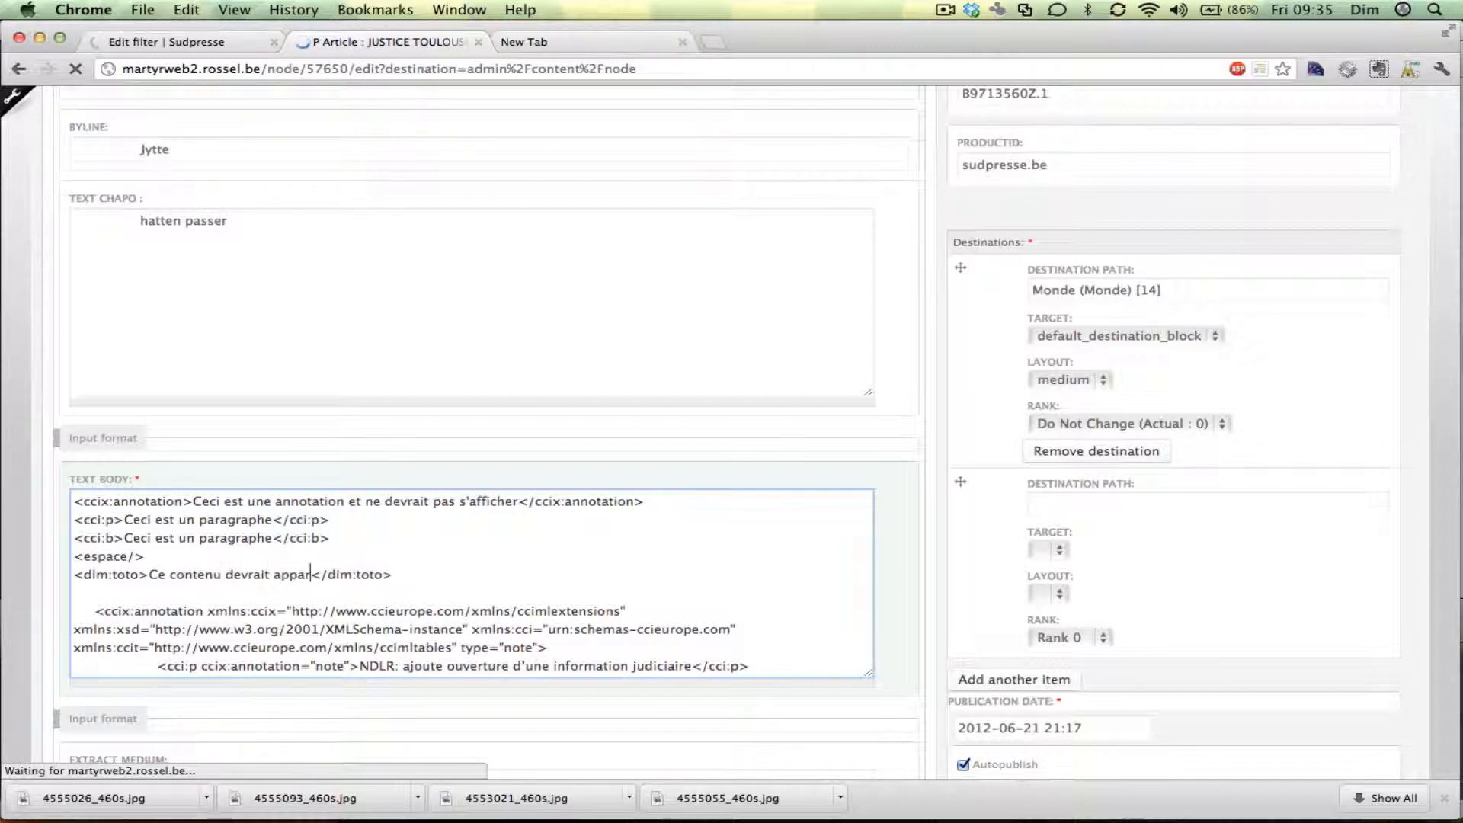
type("re")
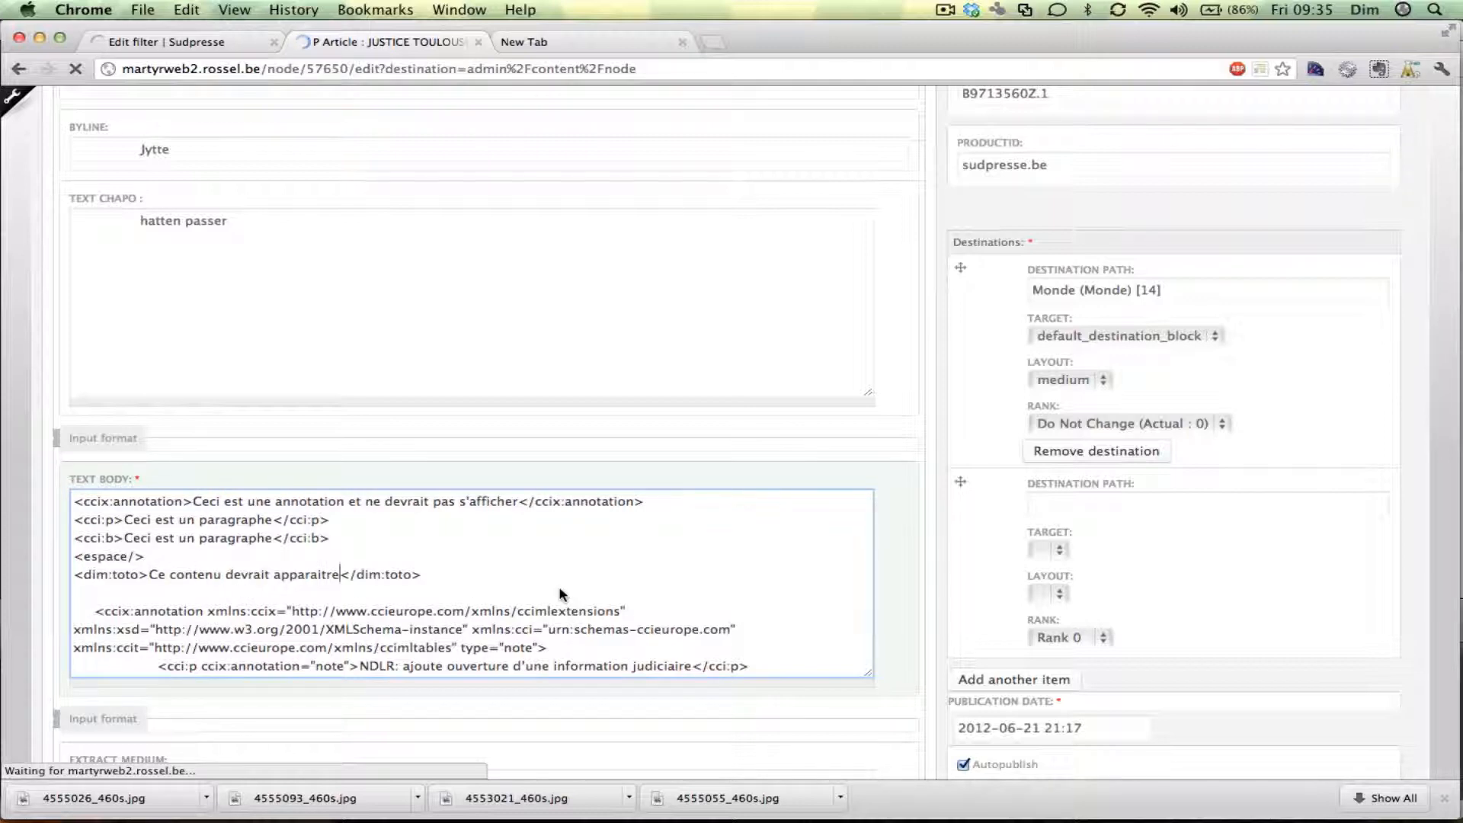
scroll(560, 595, "down", 5)
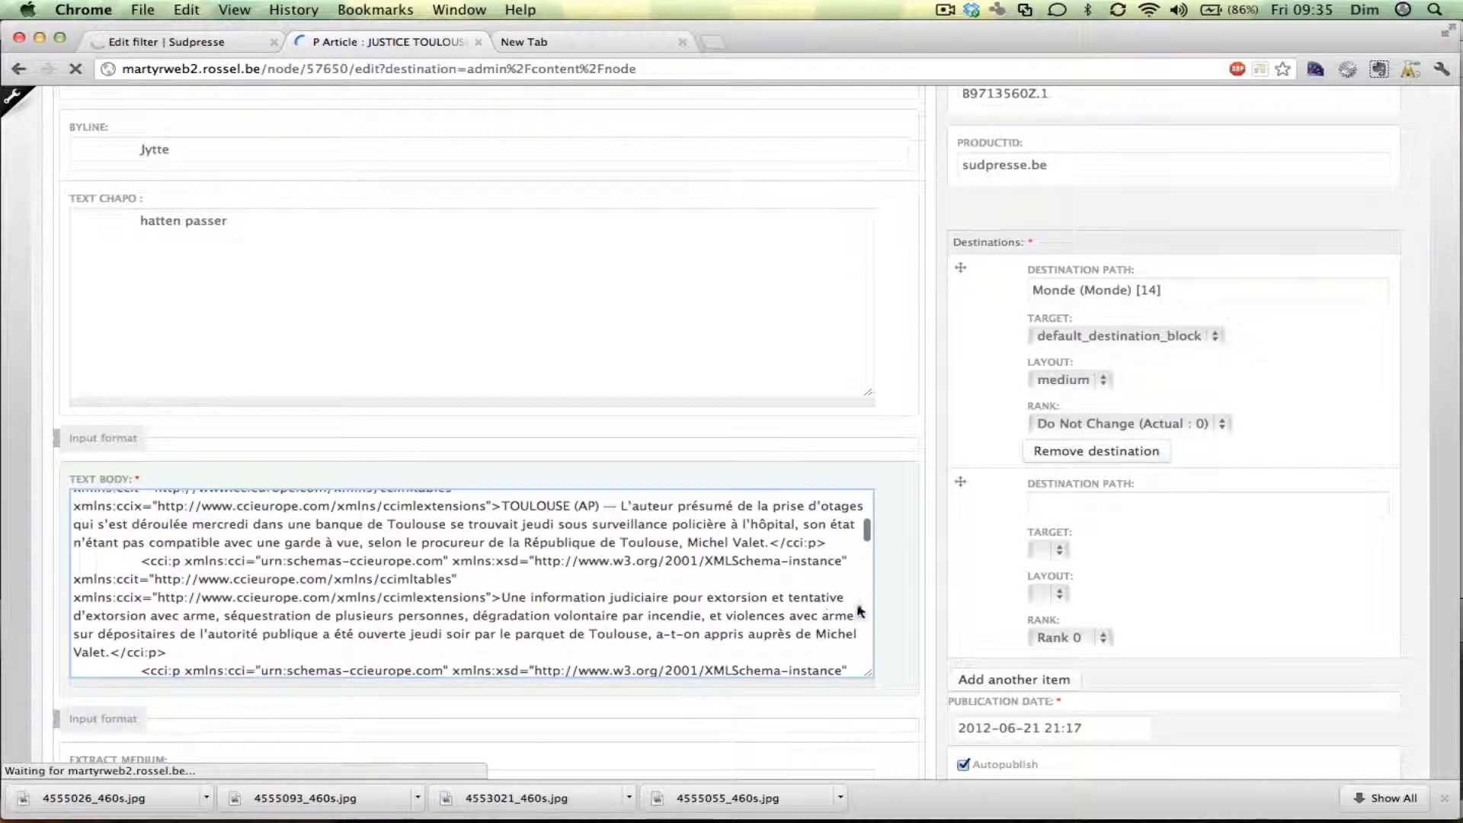
Save and publish the article with the sample tags in its text body
scroll(905, 601, "down", 3)
scroll(905, 602, "down", 3)
left_click(1090, 618)
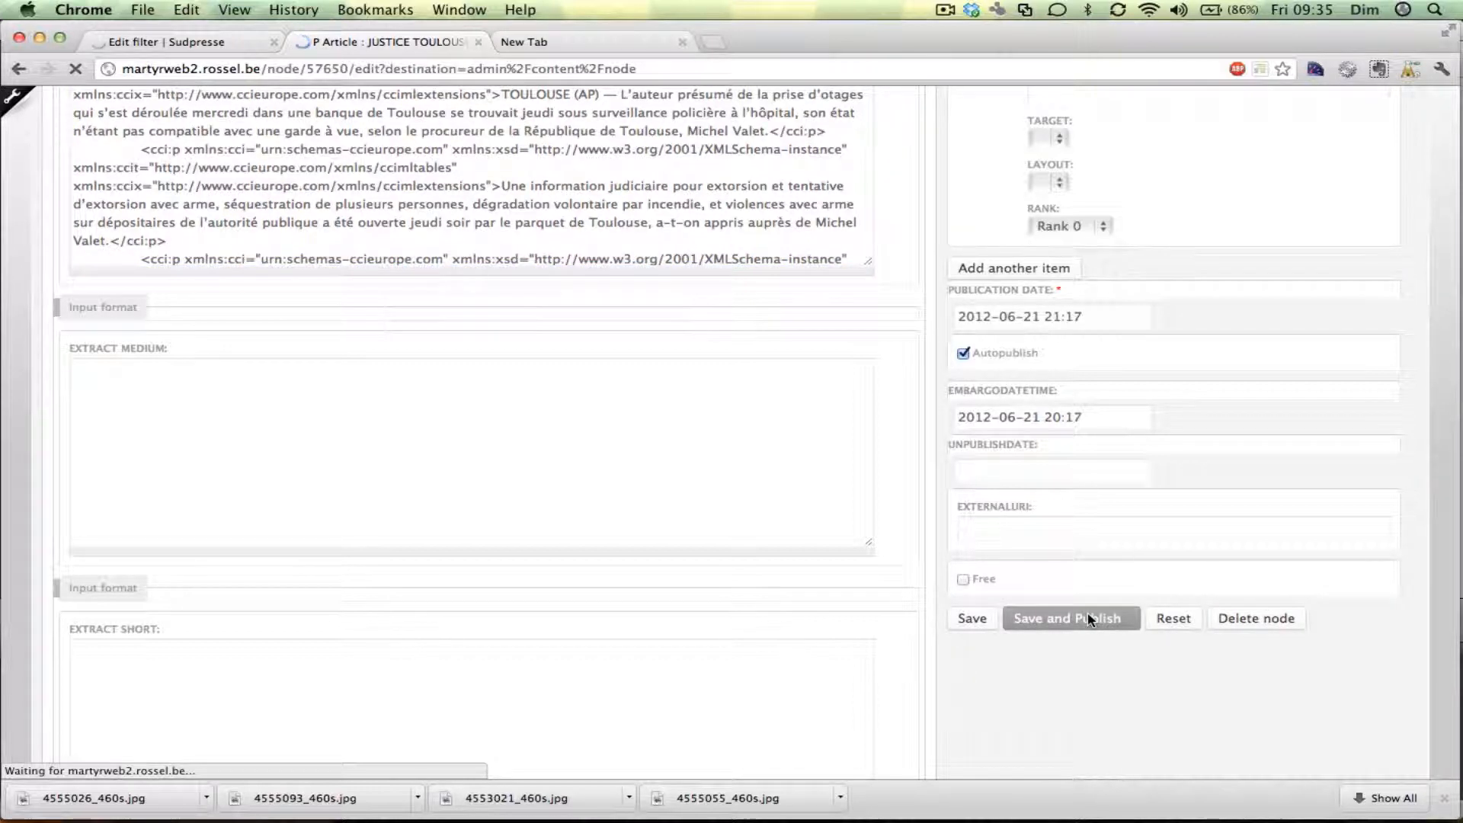
scroll(1086, 611, "up", 2)
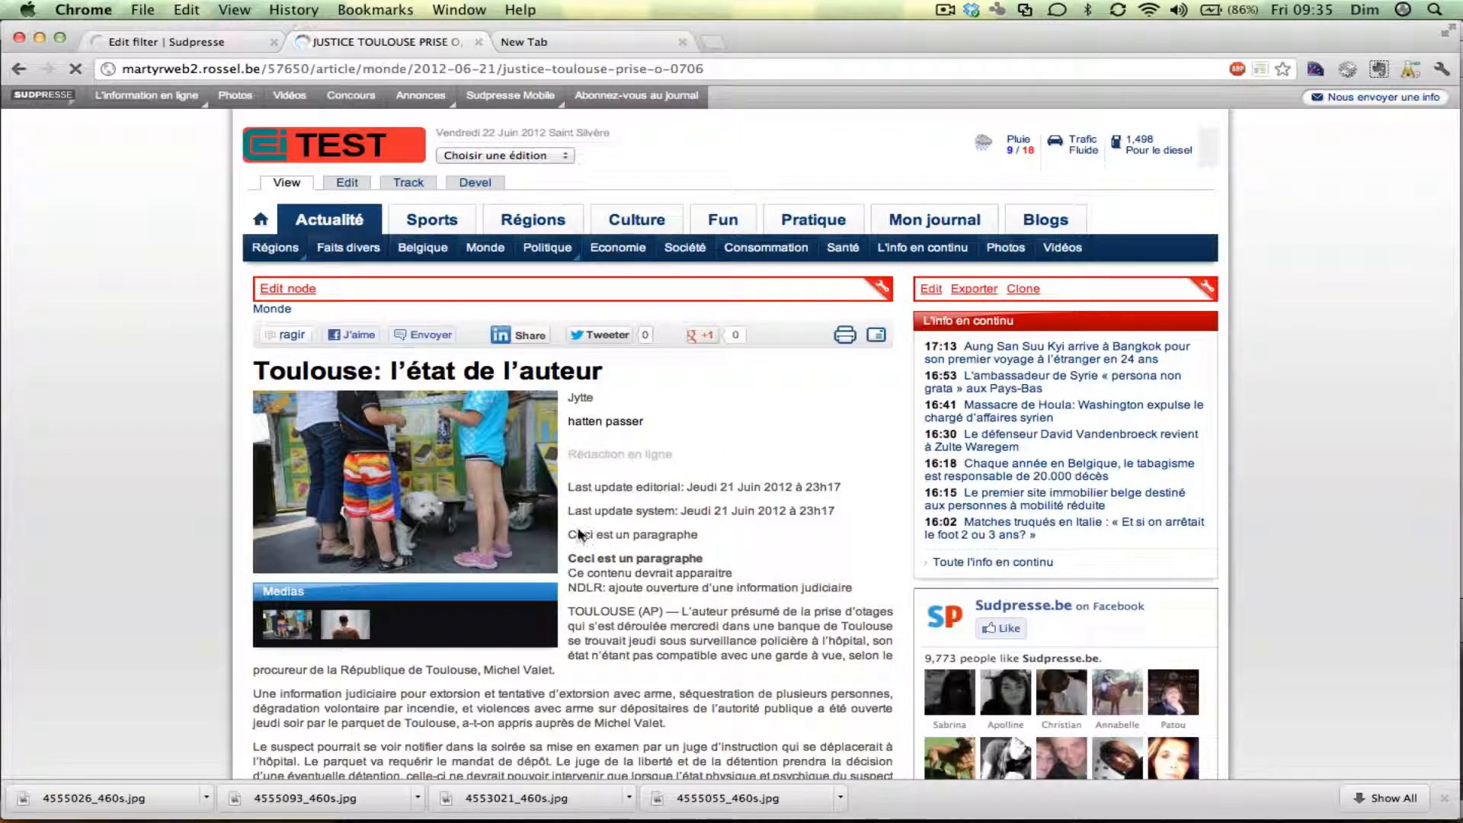
Inspect the three rendered sample lines in the published article and expand the article container in the page's HTML
left_click_drag(609, 538, 640, 578)
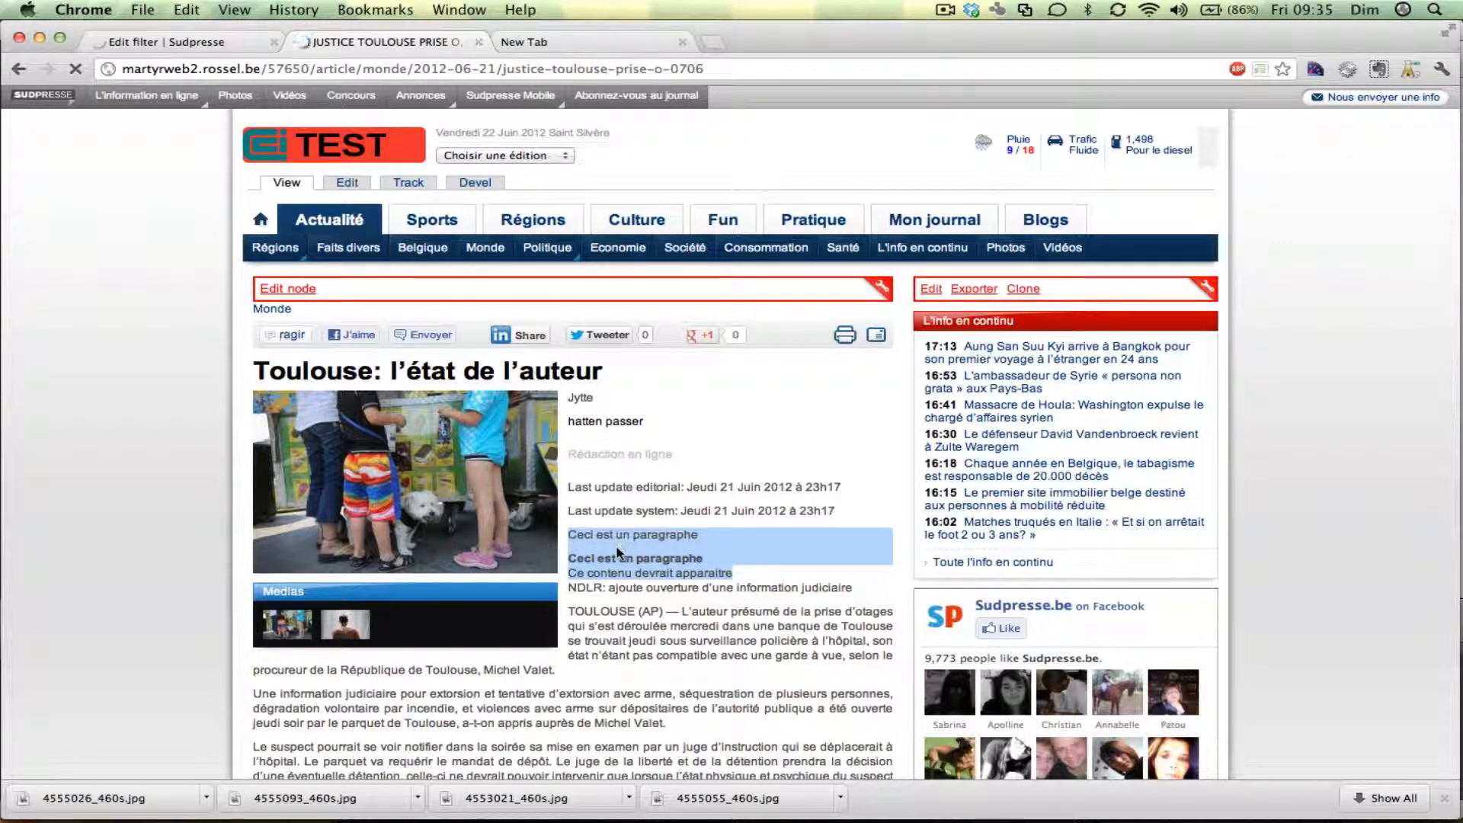
left_click(581, 566)
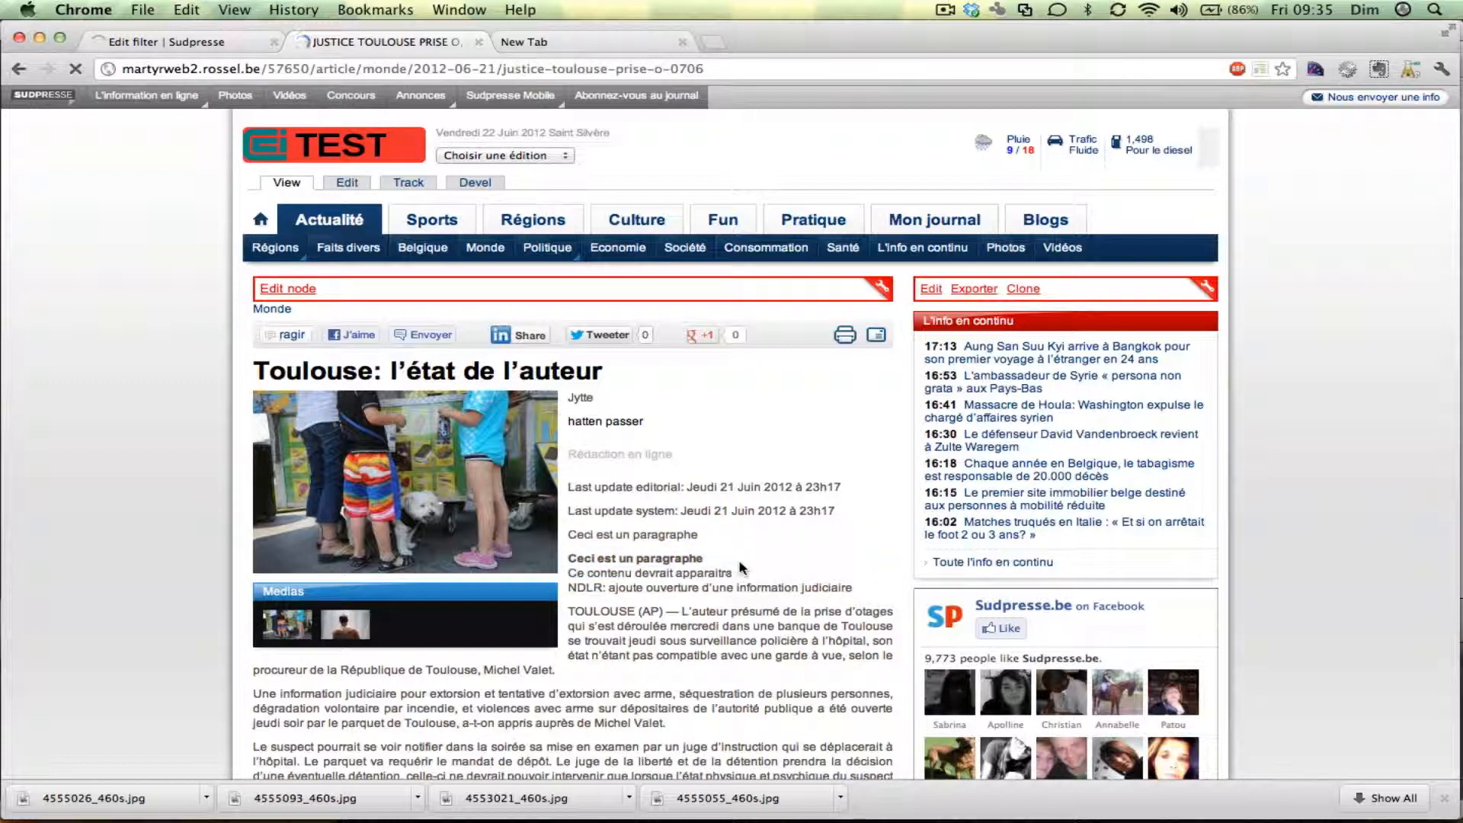
left_click_drag(762, 579, 609, 533)
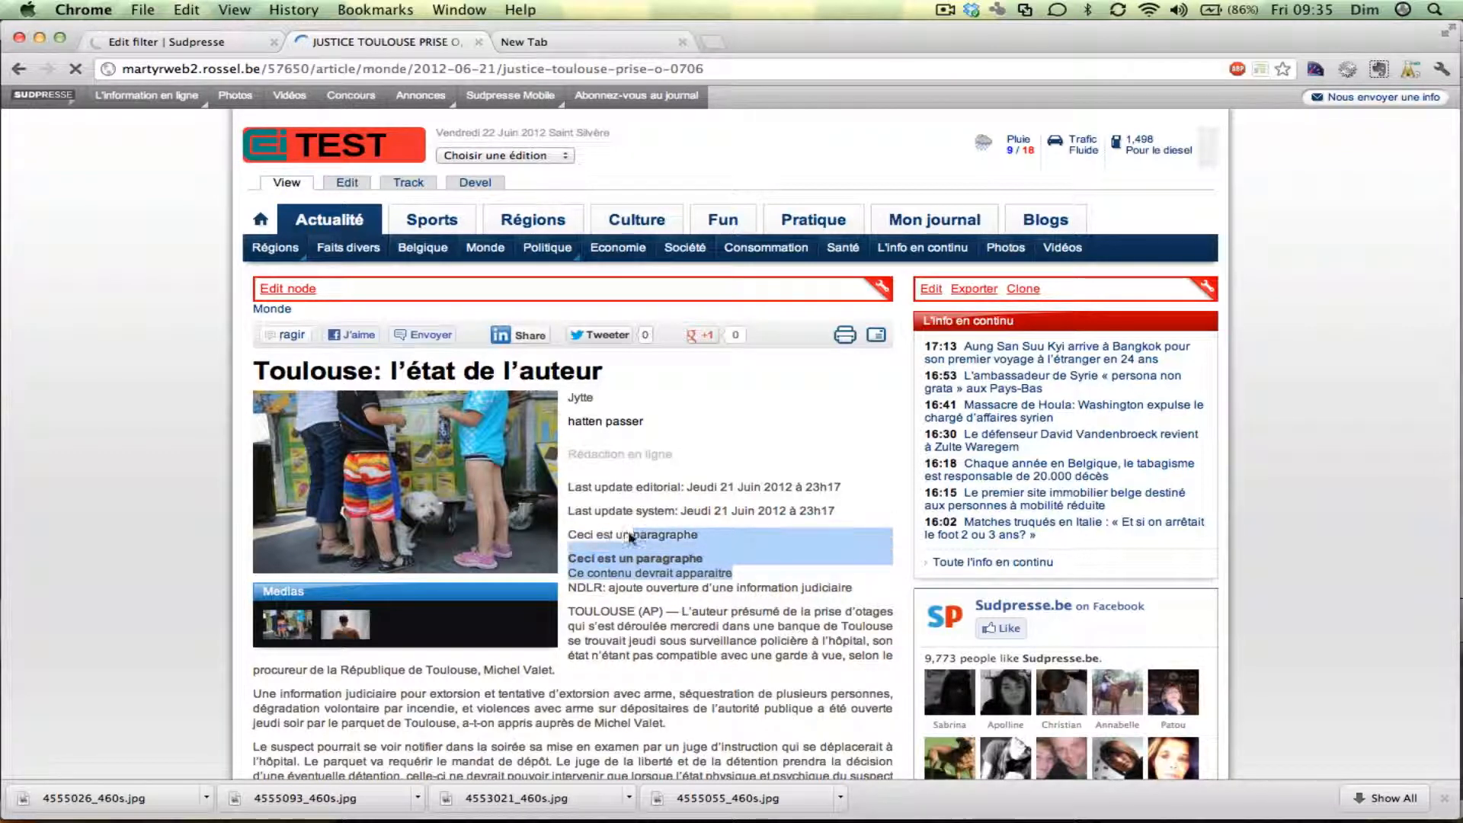
right_click(613, 548)
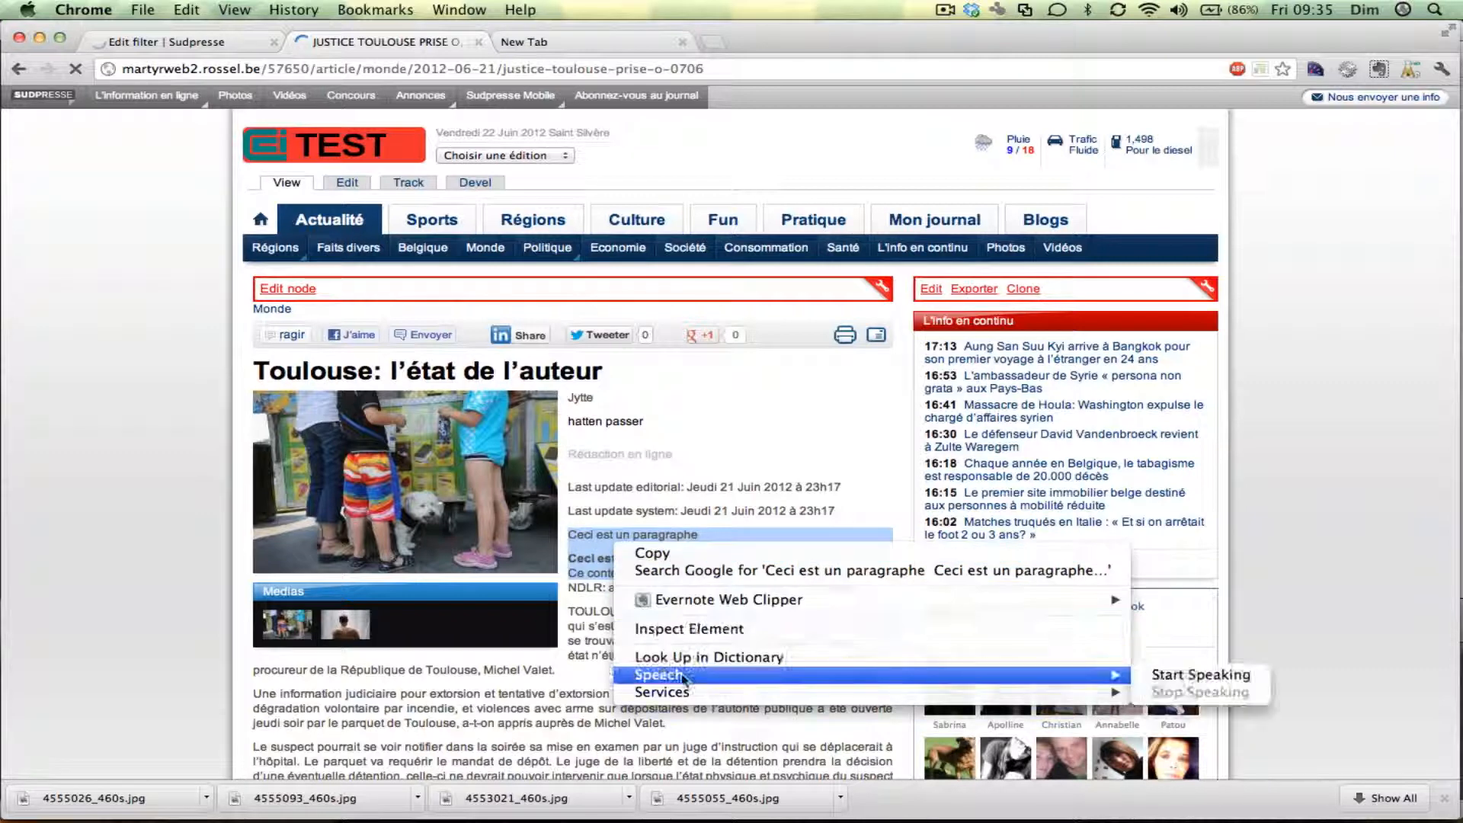
left_click(710, 626)
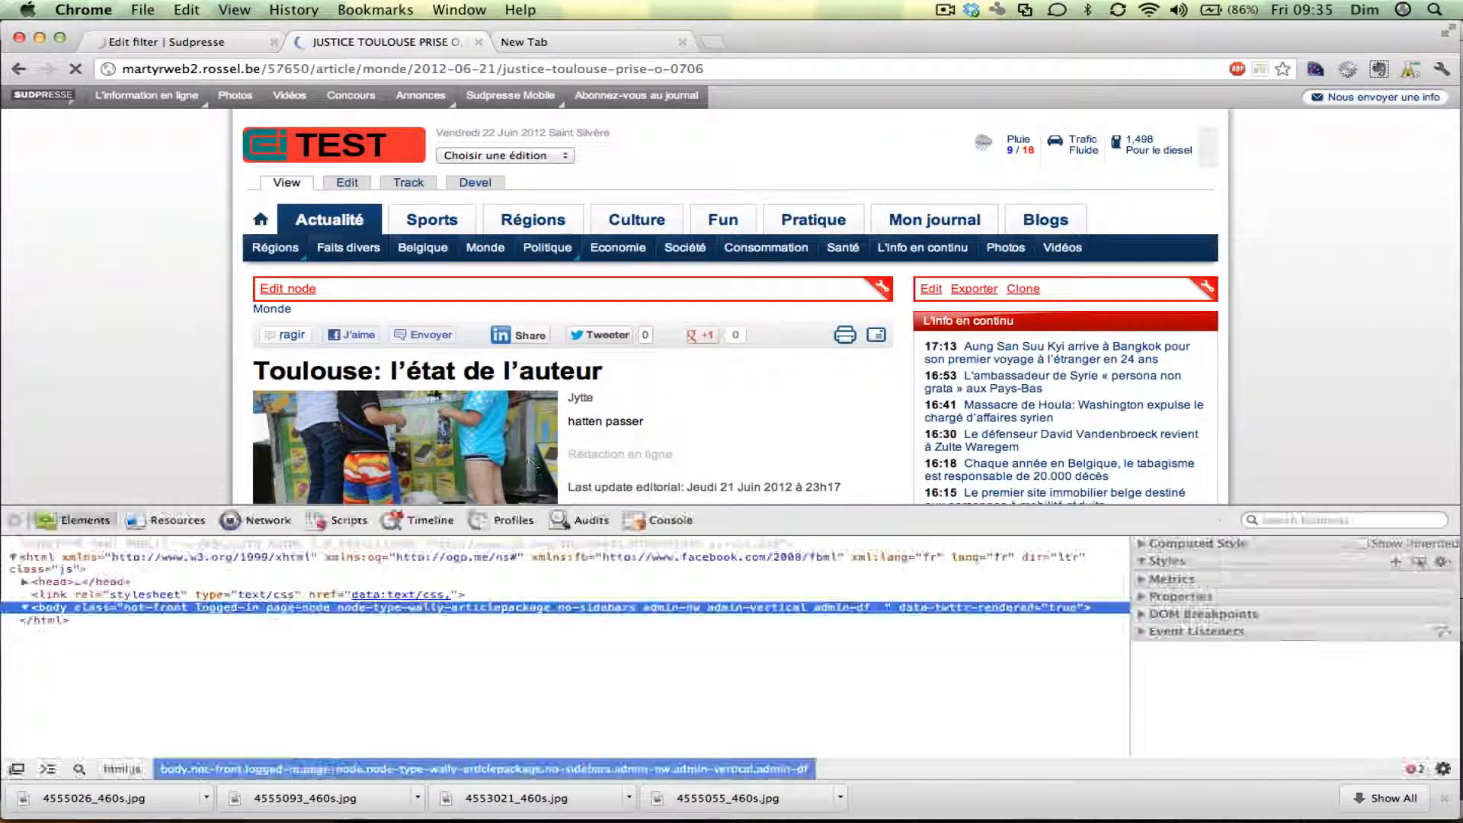
scroll(143, 638, "down", 3)
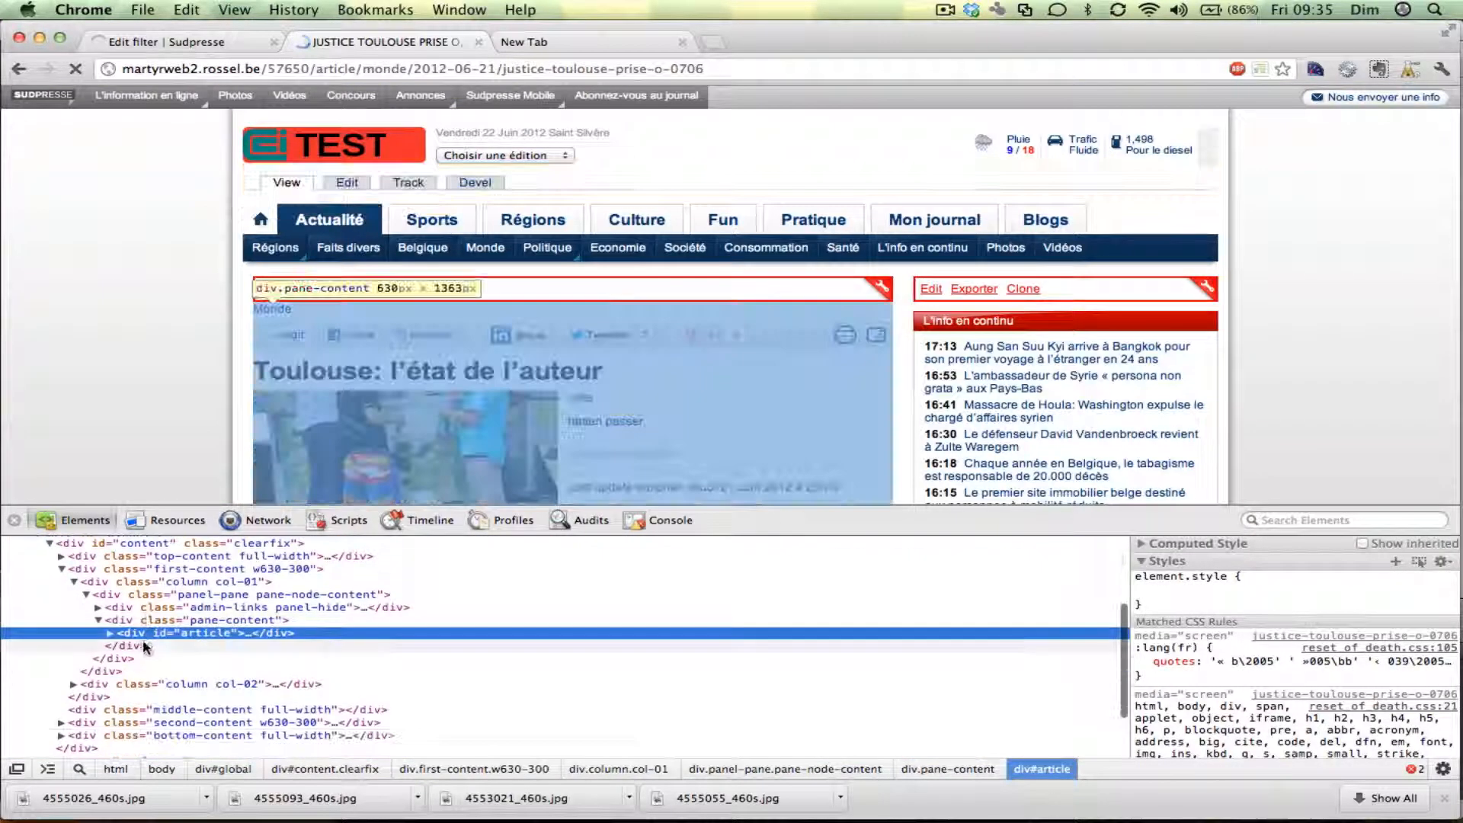
left_click(109, 634)
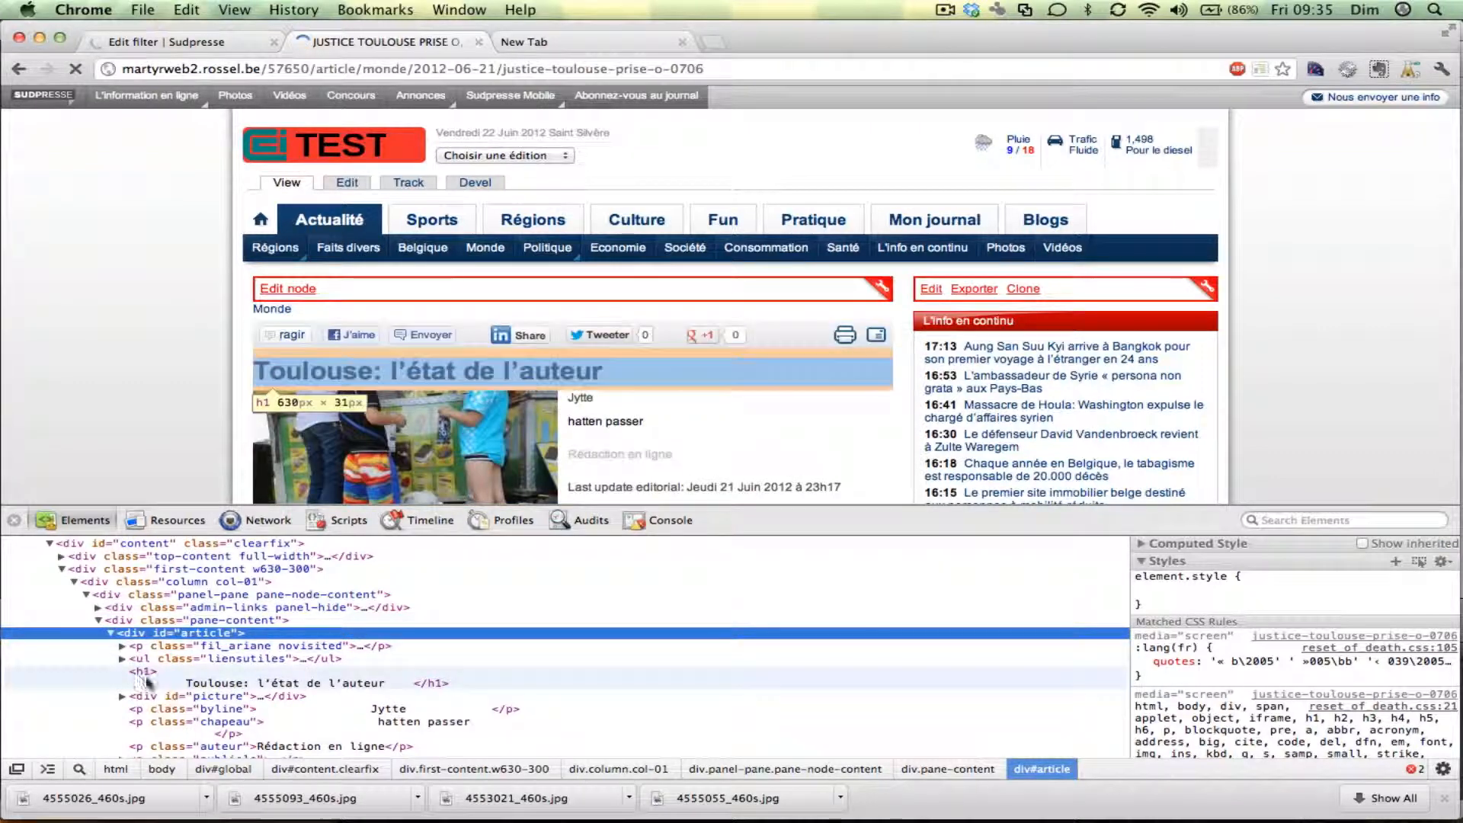
scroll(151, 661, "down", 1)
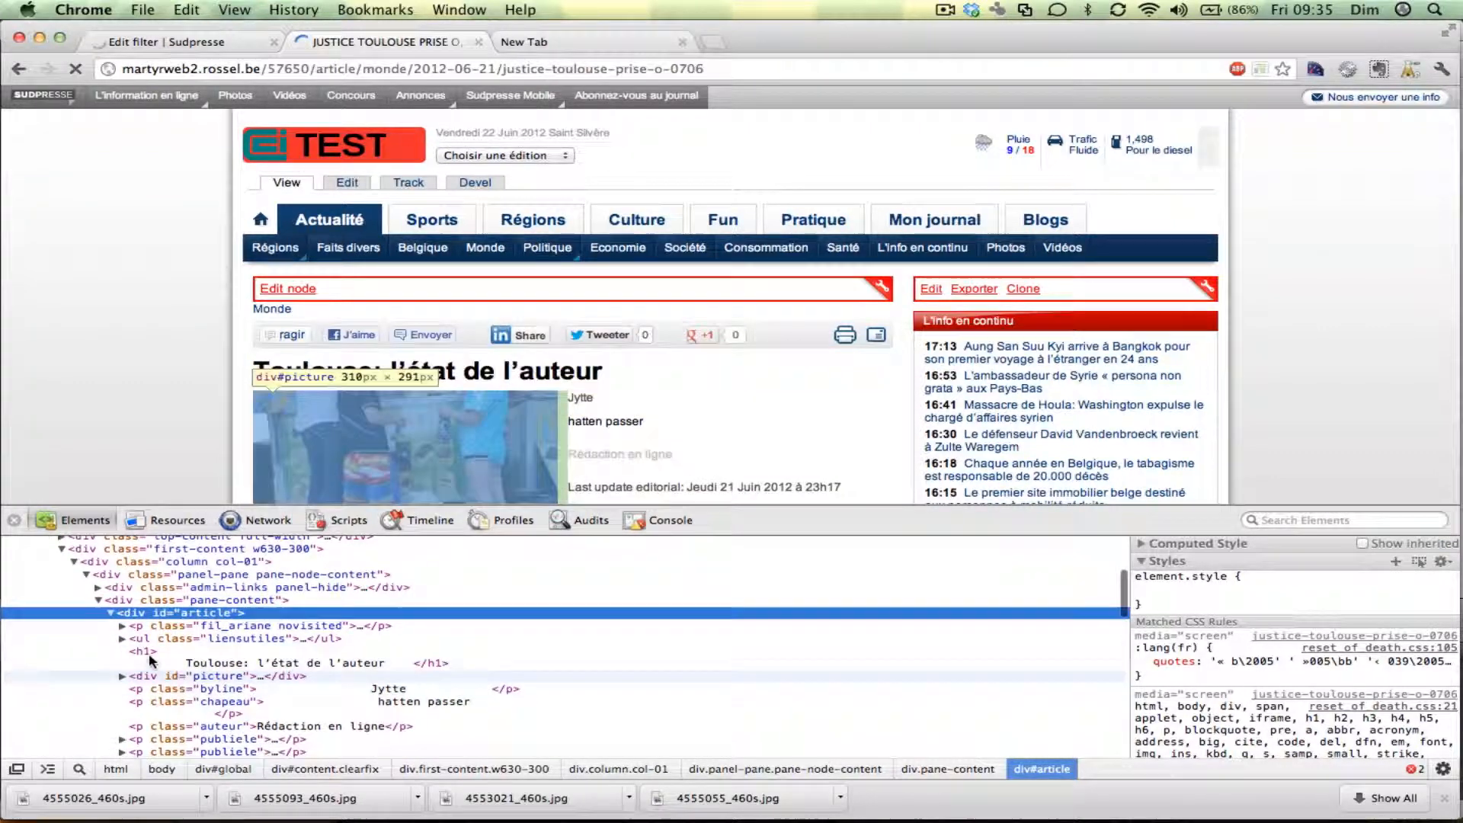
left_click(122, 625)
scroll(518, 469, "down", 3)
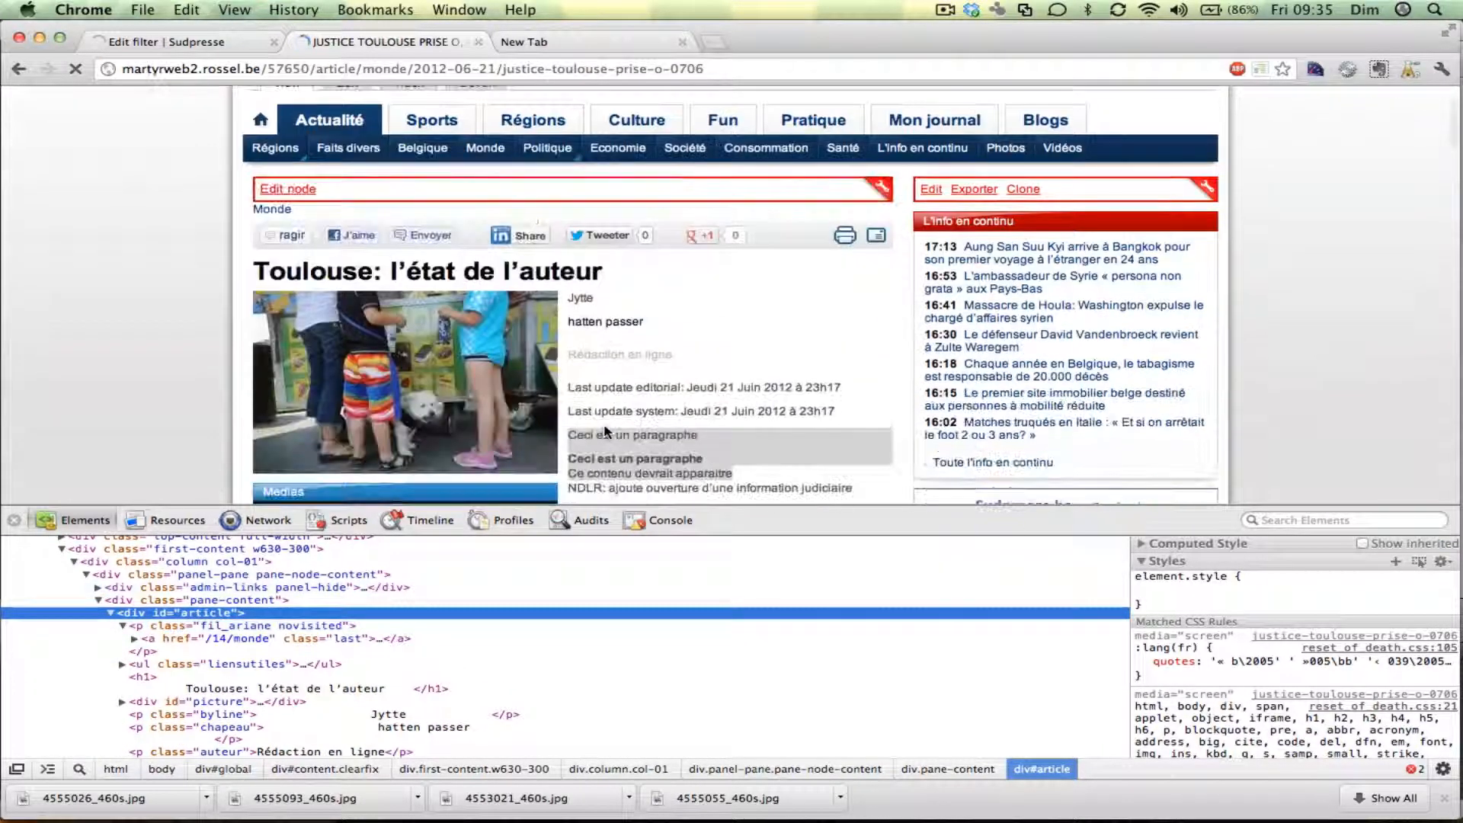
Inspect the bold "Ceci est un paragraphe" line and examine the HTML generated for it and the neighbouring sample tags
right_click(644, 462)
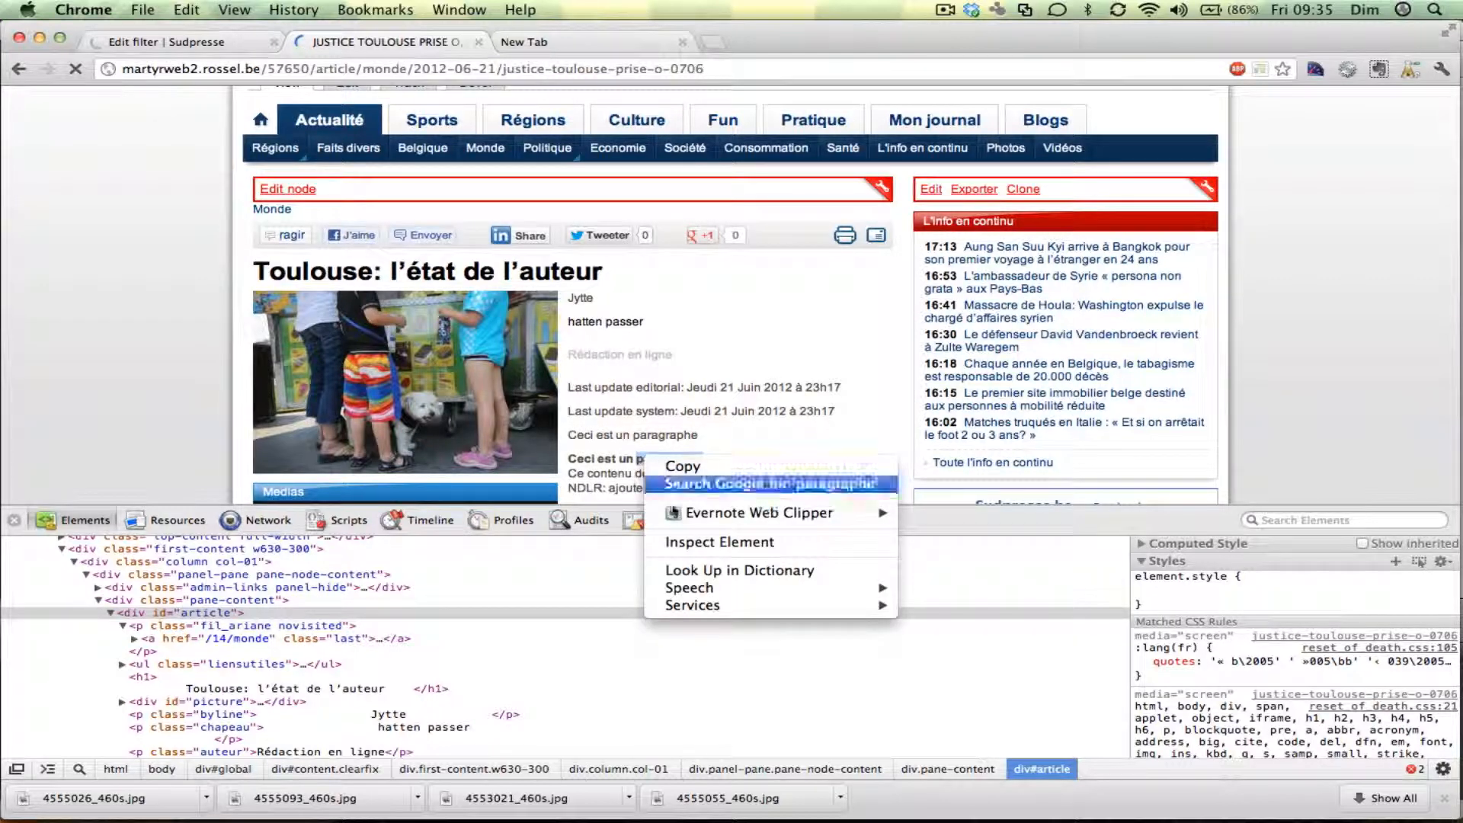
left_click(710, 544)
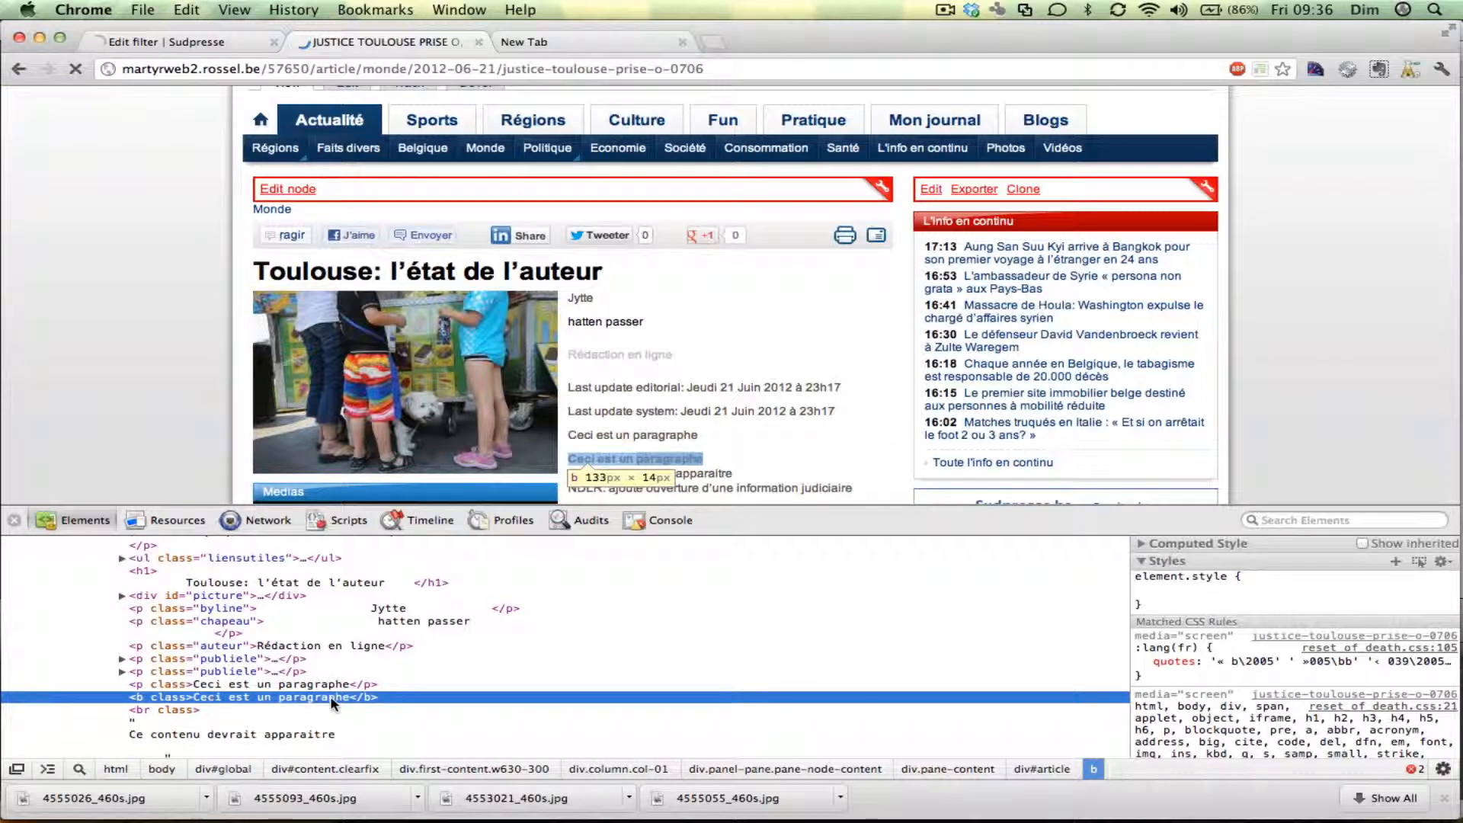
scroll(171, 730, "down", 3)
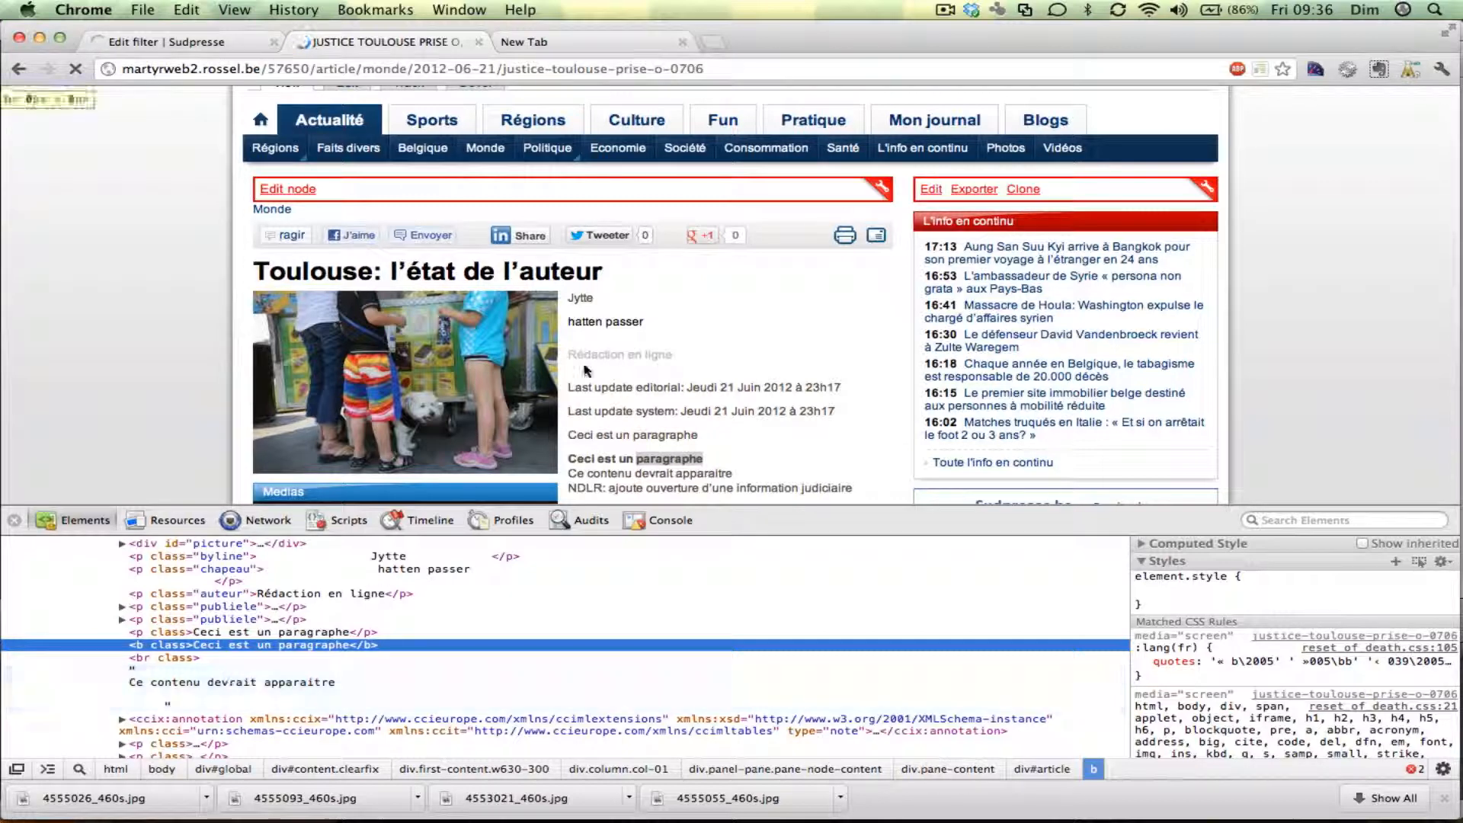
left_click(945, 10)
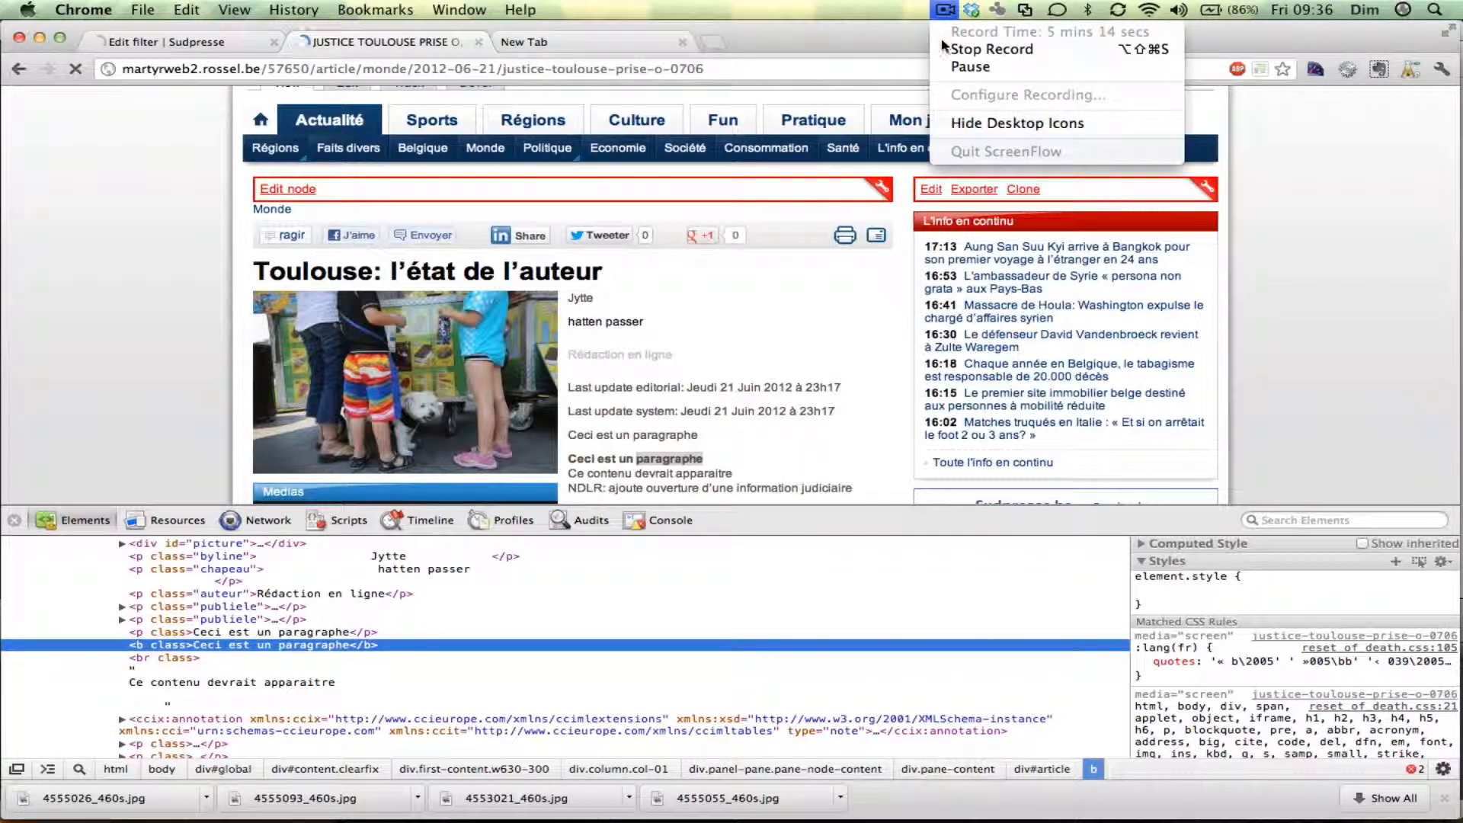